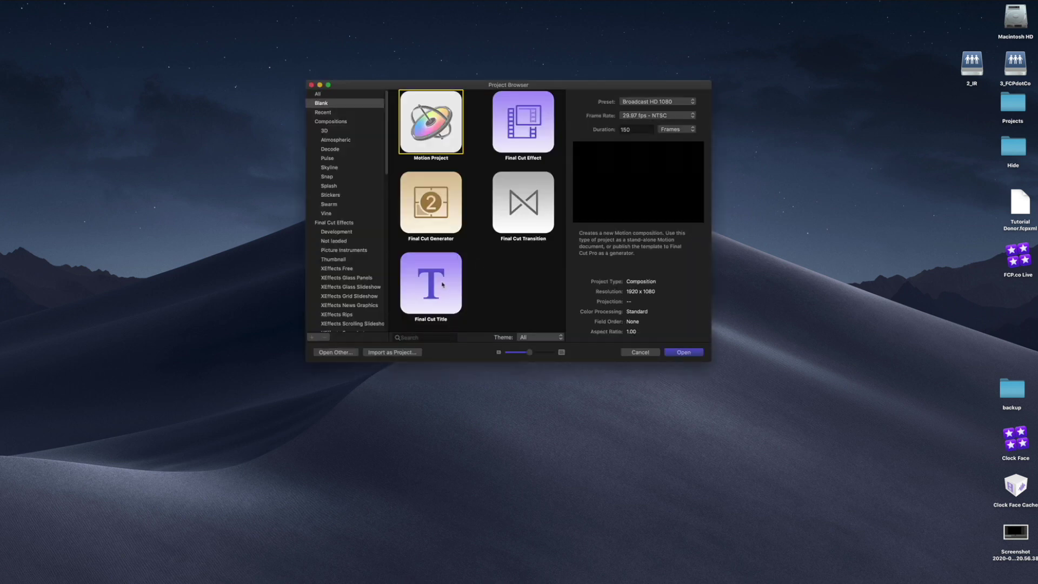
Step: Create a blank Final Cut Title project and delete its placeholder "Type Text Here" layer
{"action": "left_click", "coordinate": [445, 286]}
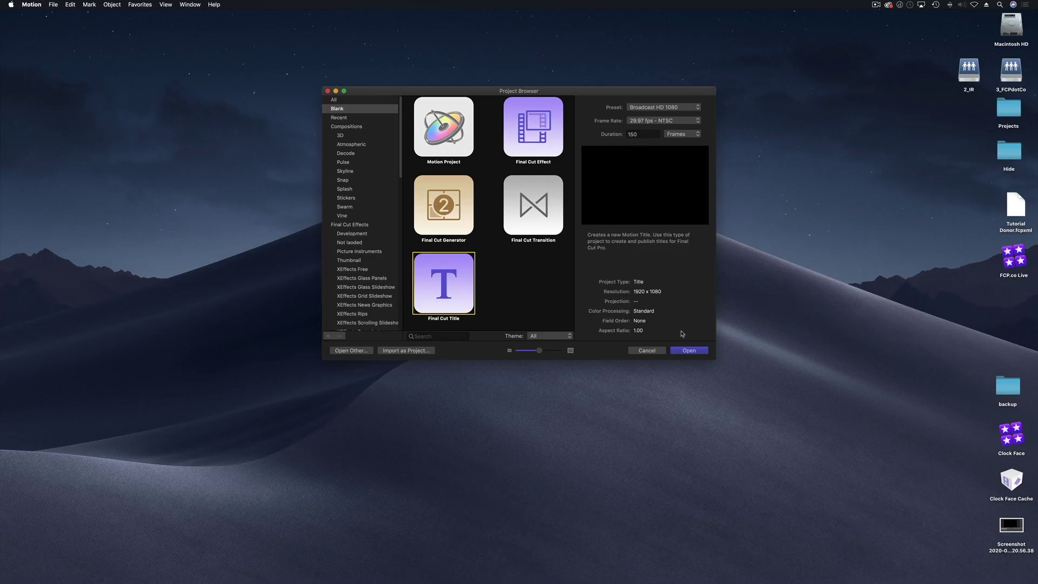
{"action": "left_click", "coordinate": [688, 351]}
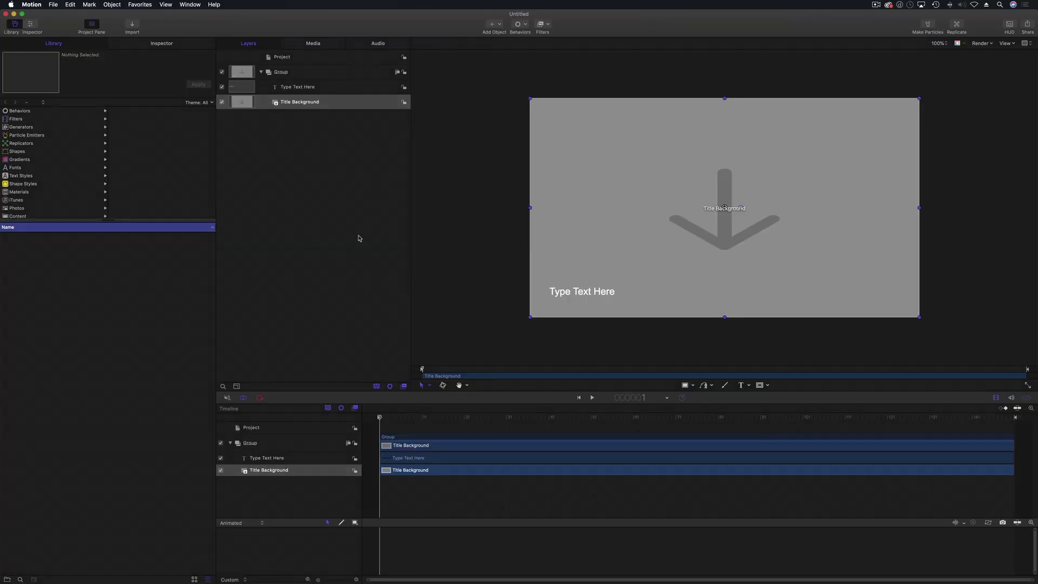
{"action": "left_click", "coordinate": [294, 164]}
{"action": "left_click", "coordinate": [293, 88]}
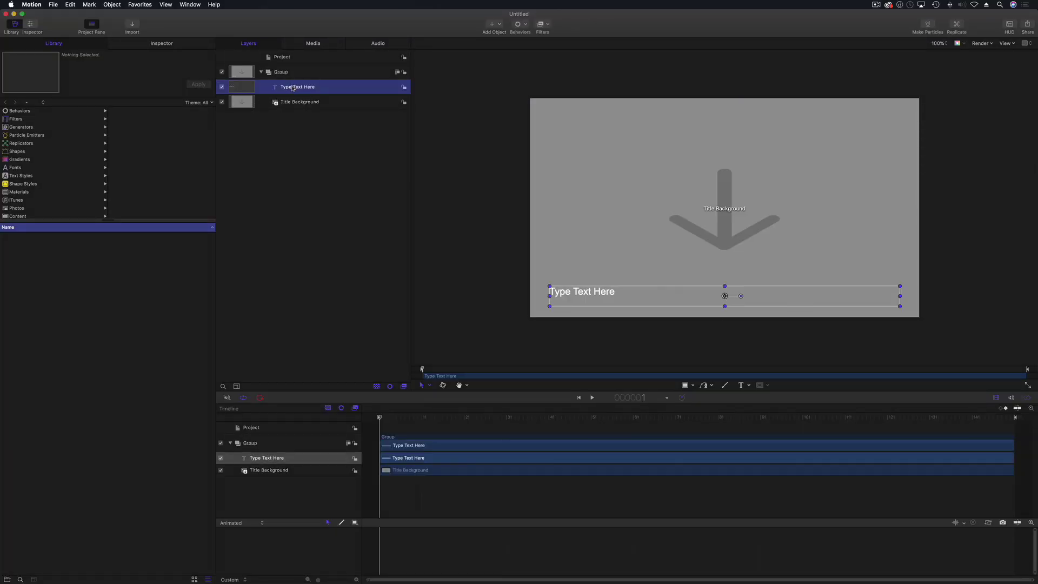
{"action": "key", "text": "Delete"}
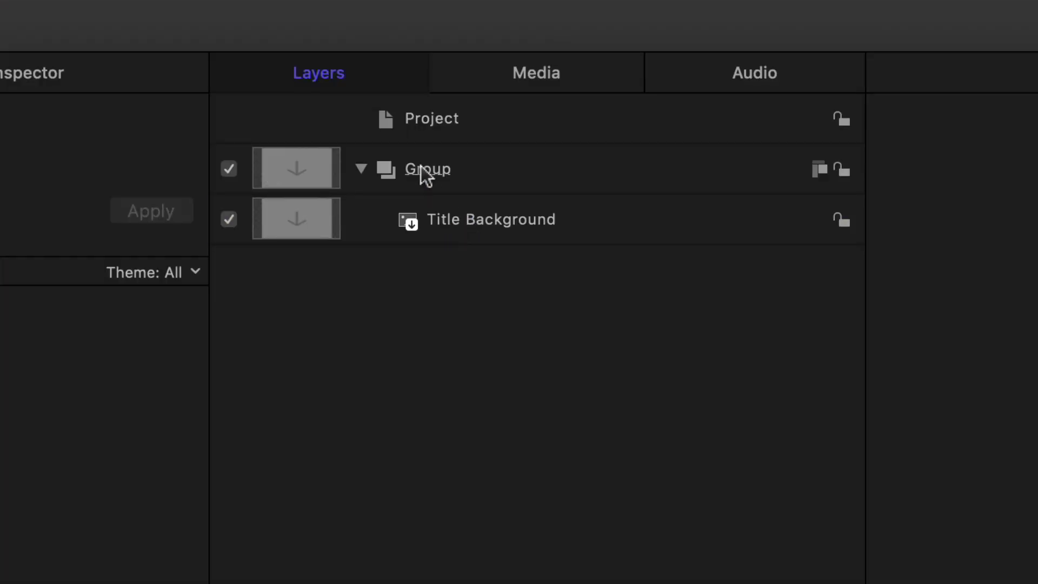
Step: Rename the group containing the Title Background layer as "Backgound"
{"action": "left_click", "coordinate": [433, 181]}
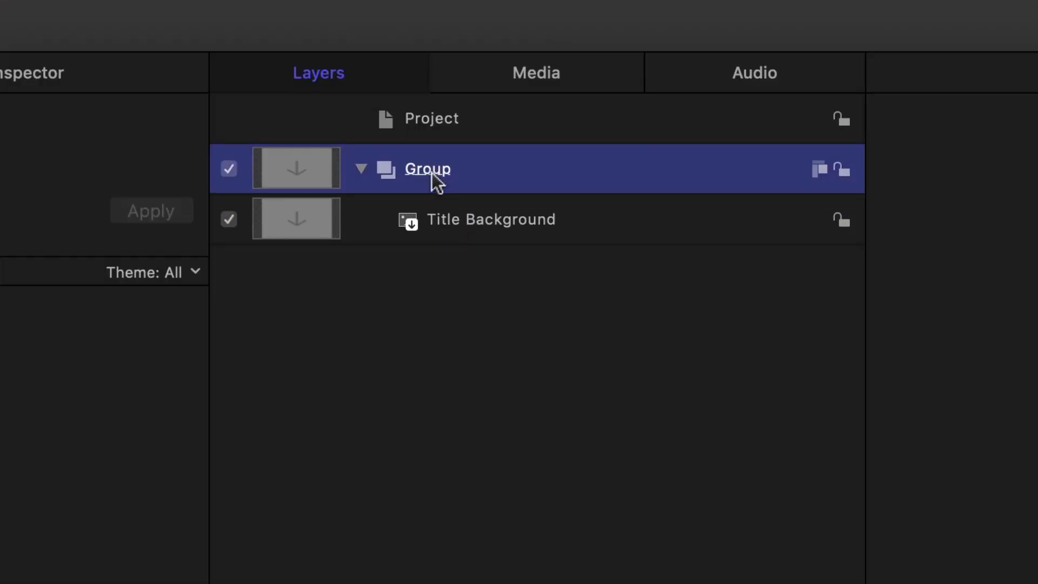
{"action": "left_click", "coordinate": [440, 172]}
{"action": "left_click_drag", "start_coordinate": [458, 166], "coordinate": [398, 168]}
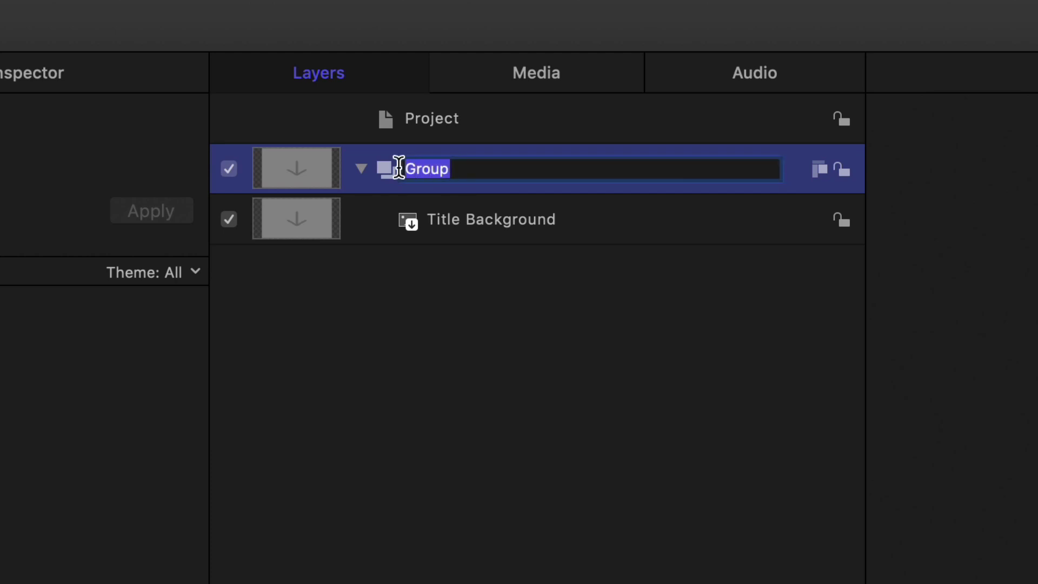
{"action": "type", "text": "Back"}
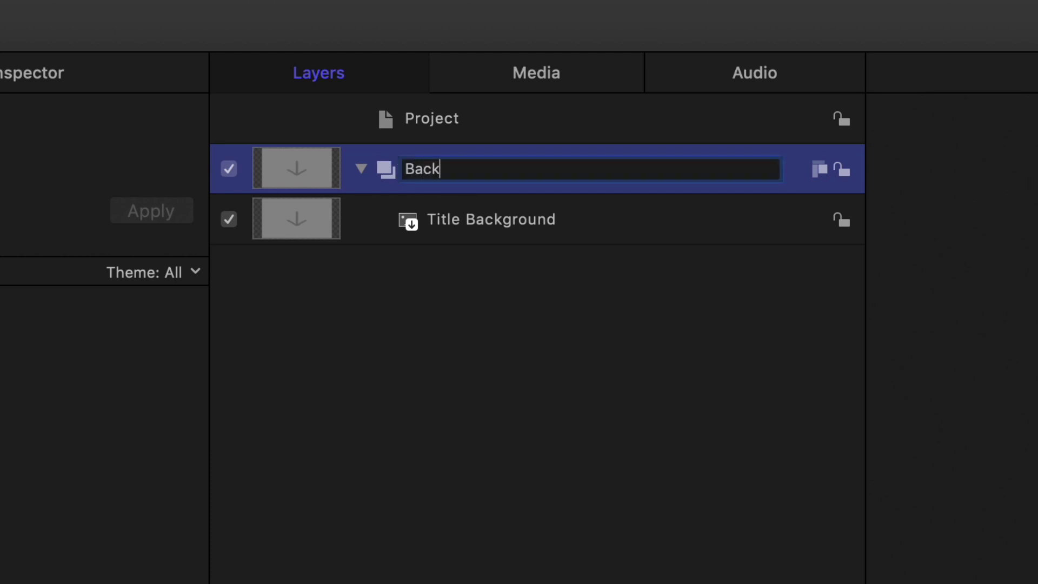
{"action": "type", "text": "gound"}
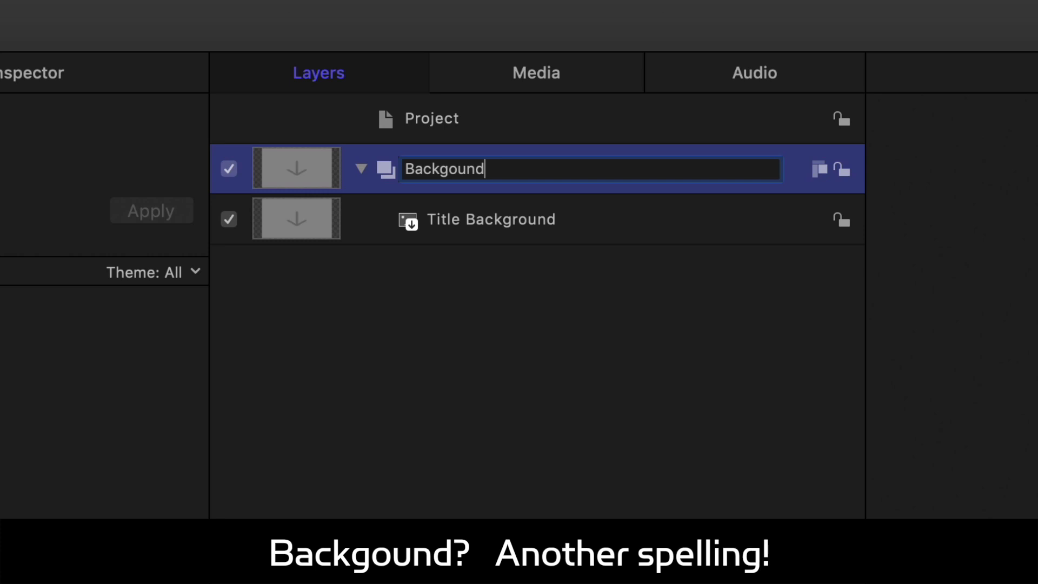
{"action": "key", "text": "Return"}
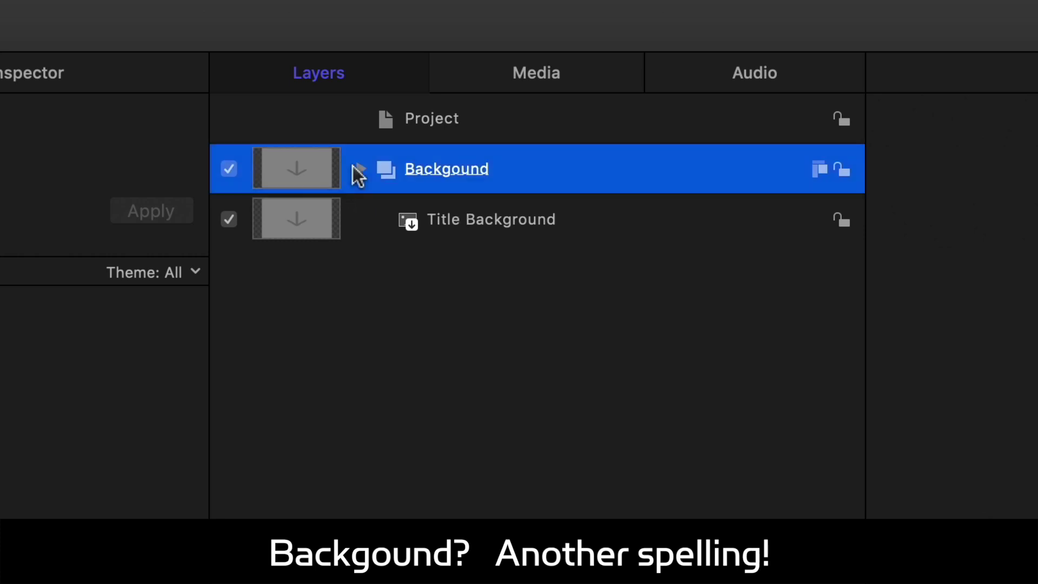
Step: Hide the Title Background layer and collapse its parent group
{"action": "left_click", "coordinate": [361, 168]}
{"action": "left_click", "coordinate": [377, 220]}
{"action": "left_click", "coordinate": [360, 169]}
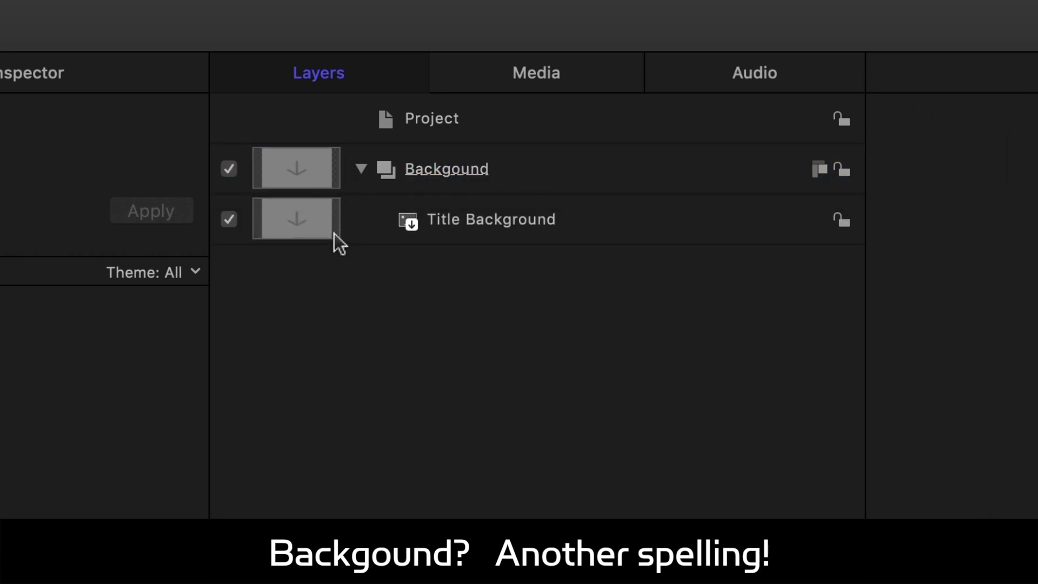
{"action": "left_click", "coordinate": [229, 220]}
{"action": "left_click", "coordinate": [361, 168]}
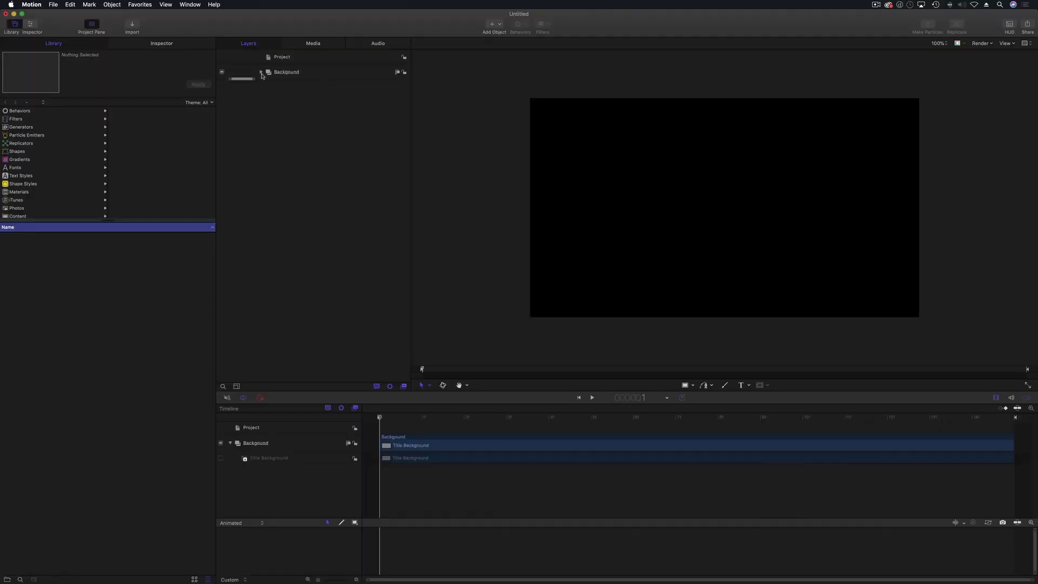
Step: Create a new group above the background group and name it "Face"
{"action": "right_click", "coordinate": [415, 366]}
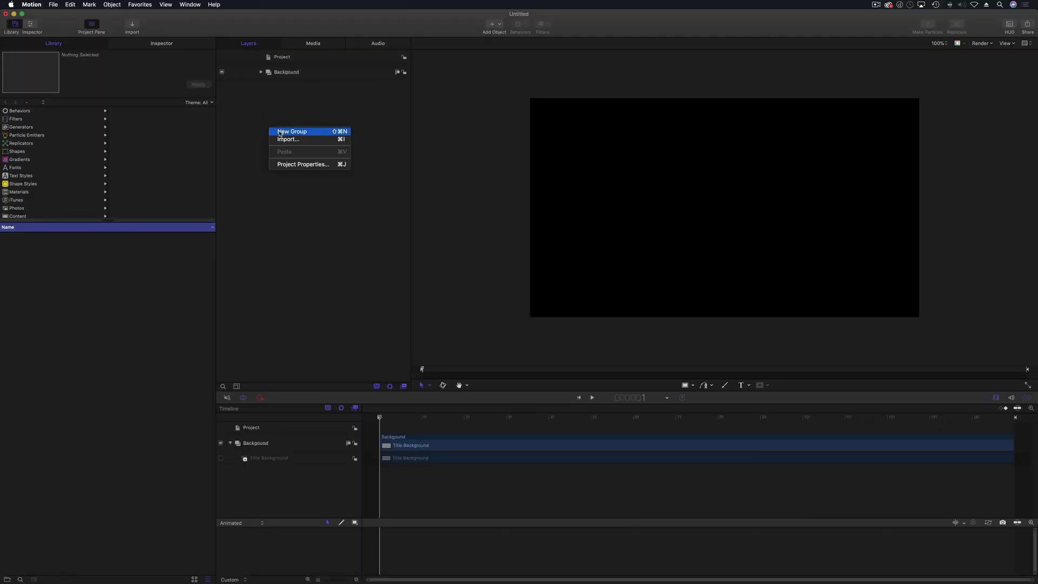
{"action": "left_click", "coordinate": [291, 132]}
{"action": "type", "text": "Face"}
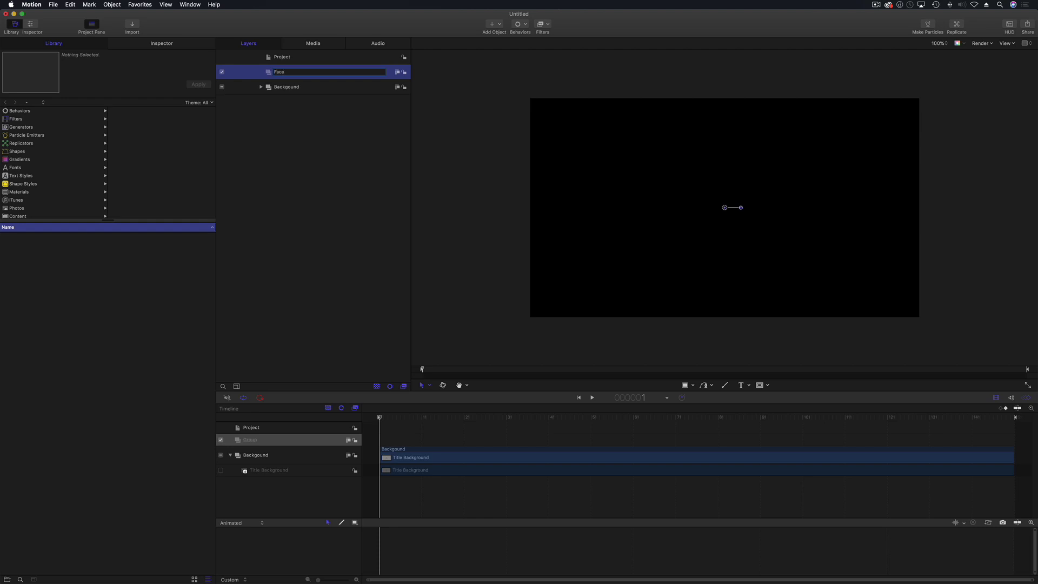
{"action": "key", "text": "Return"}
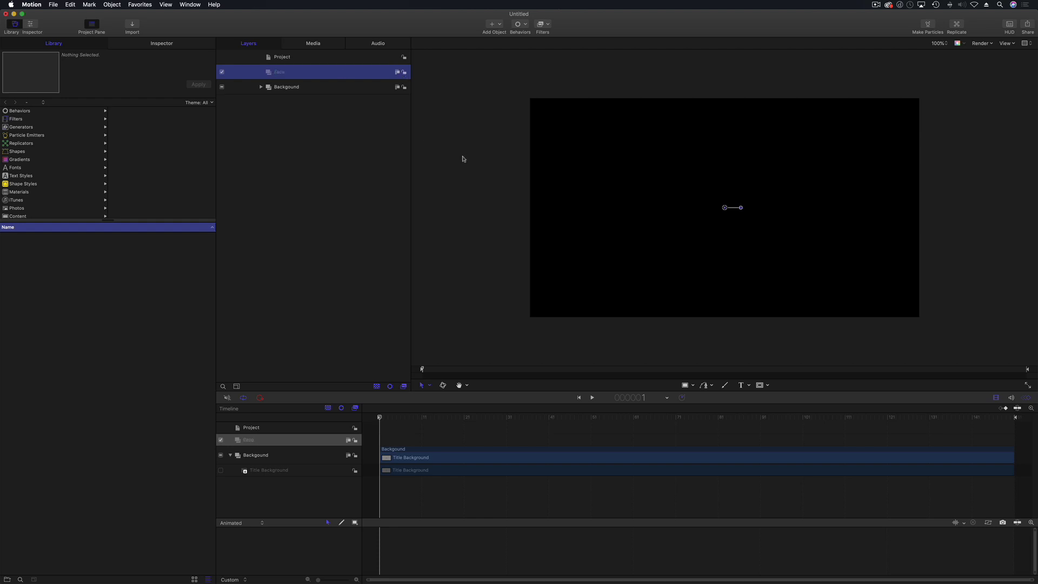
Step: Turn on the Grid overlay for the canvas
{"action": "left_click", "coordinate": [190, 4]}
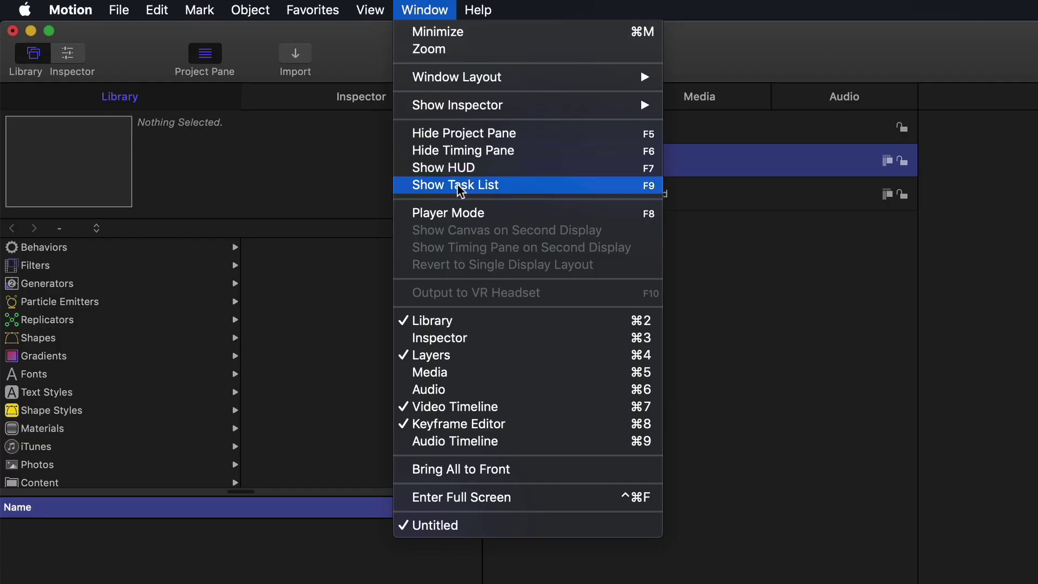
{"action": "mouse_move", "coordinate": [375, 6]}
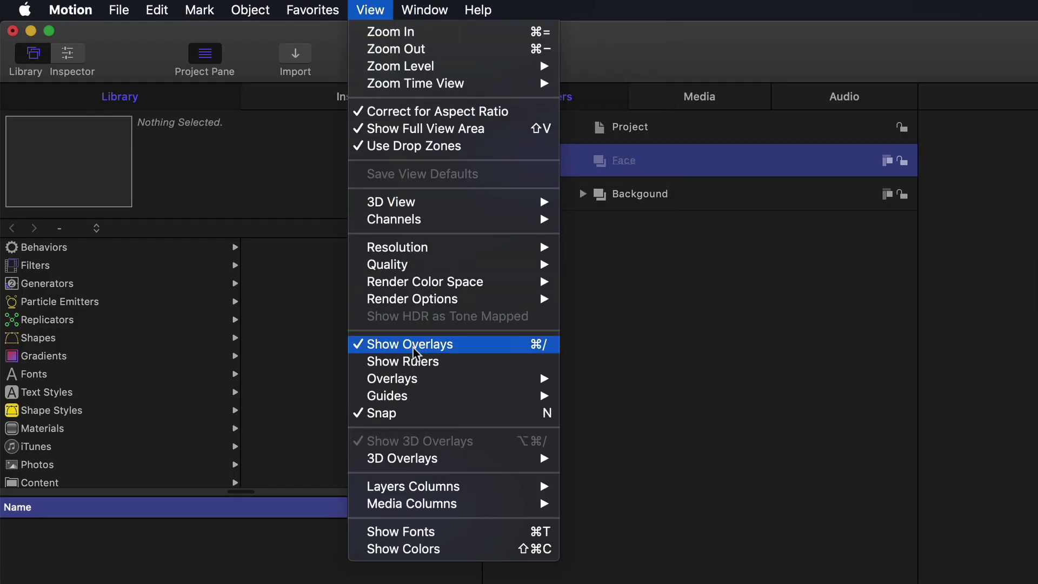
{"action": "mouse_move", "coordinate": [410, 377]}
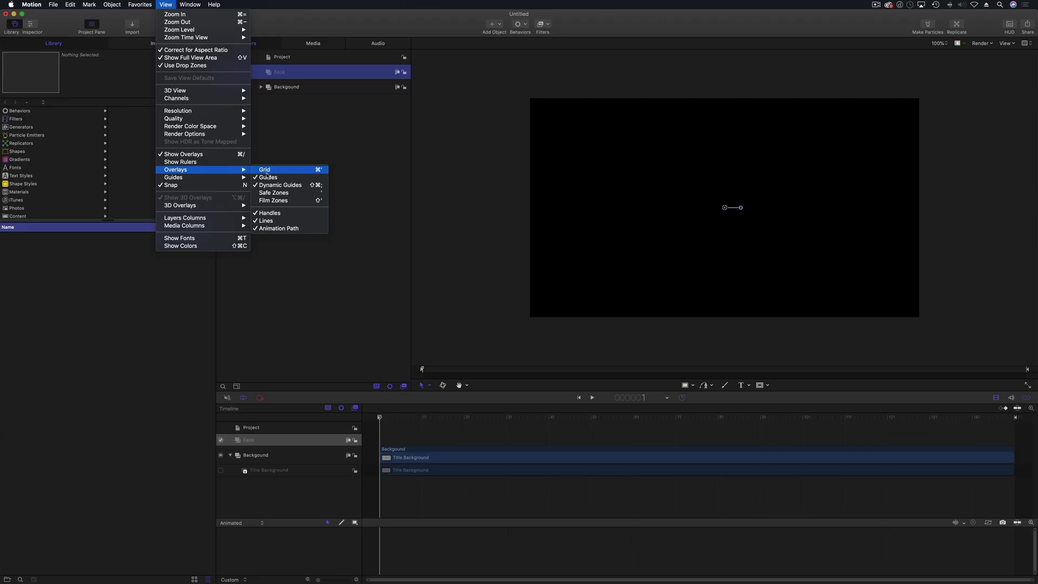
{"action": "left_click", "coordinate": [264, 170]}
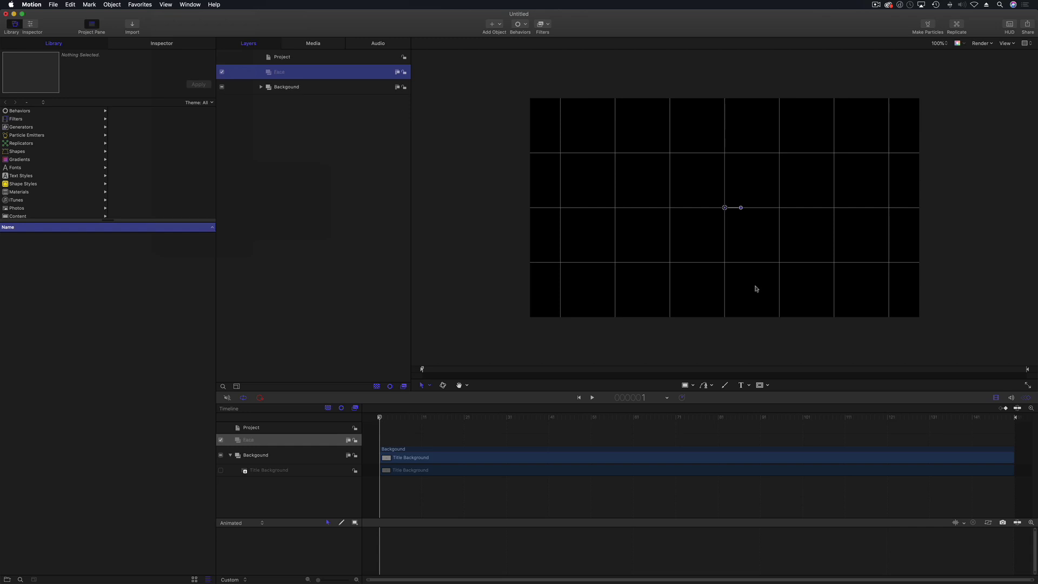
Step: Draw a circle shape roughly around the canvas center inside the Face group
{"action": "left_click", "coordinate": [692, 385]}
{"action": "left_click", "coordinate": [696, 407]}
{"action": "left_click_drag", "start_coordinate": [676, 158], "coordinate": [777, 254]}
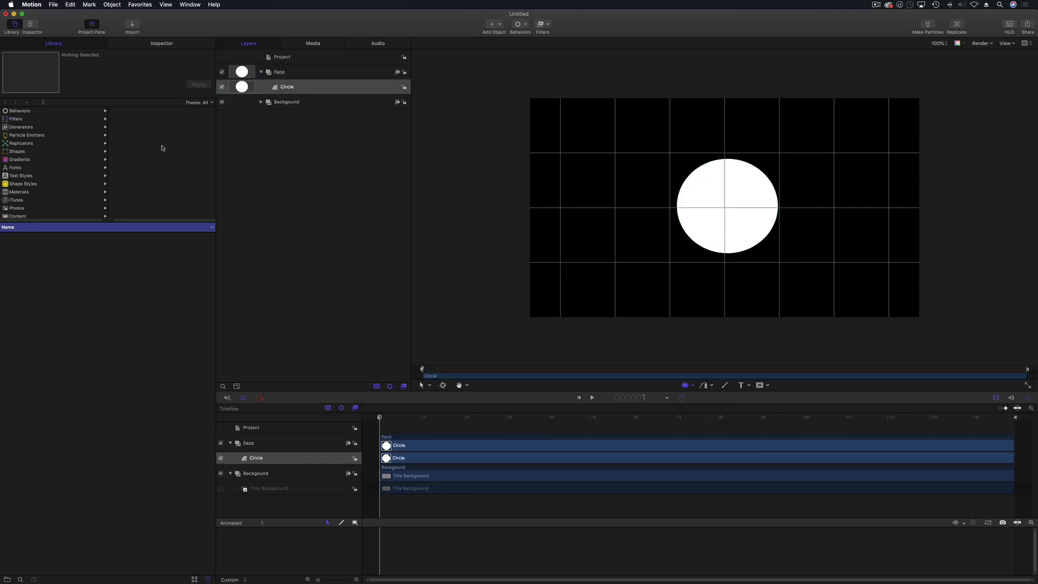
Step: Enable the circle's outline and turn off its fill
{"action": "left_click", "coordinate": [162, 44]}
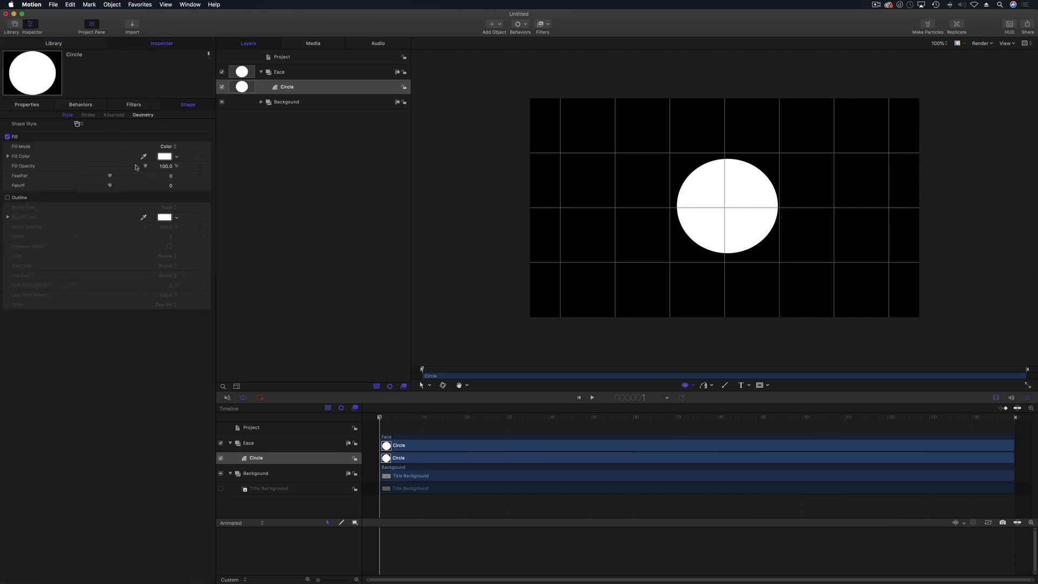
{"action": "left_click", "coordinate": [7, 197]}
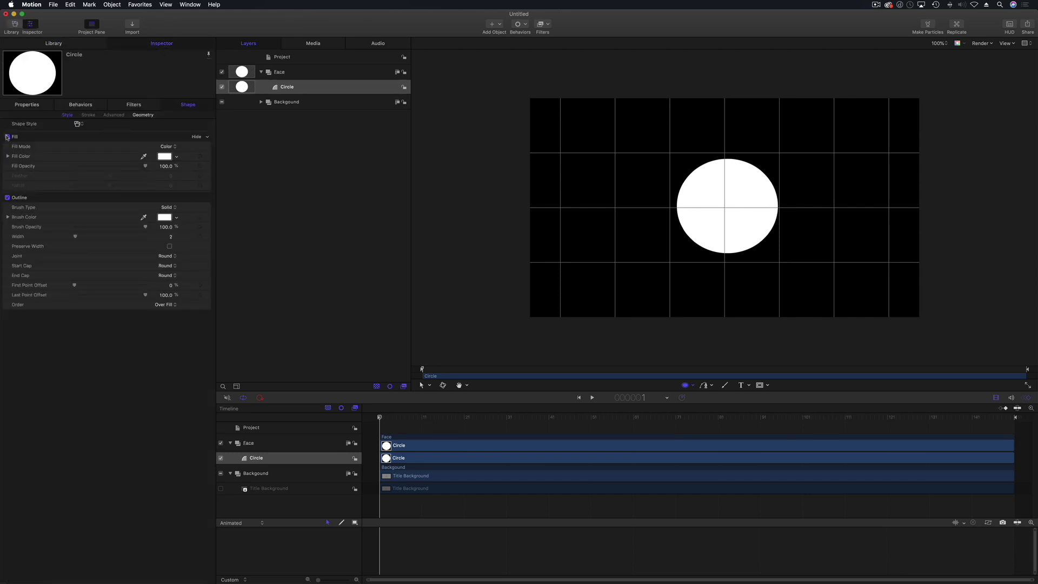
{"action": "left_click", "coordinate": [8, 137]}
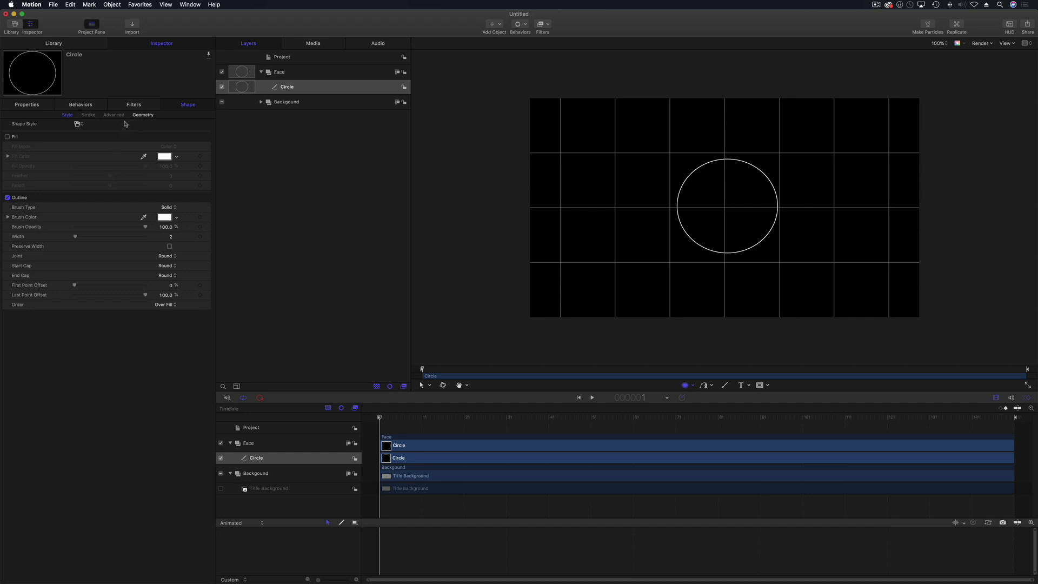
Step: Set the circle's radius to 250 in its shape geometry
{"action": "left_click", "coordinate": [143, 115]}
{"action": "left_click", "coordinate": [163, 146]}
{"action": "type", "text": "250"}
{"action": "key", "text": "Return"}
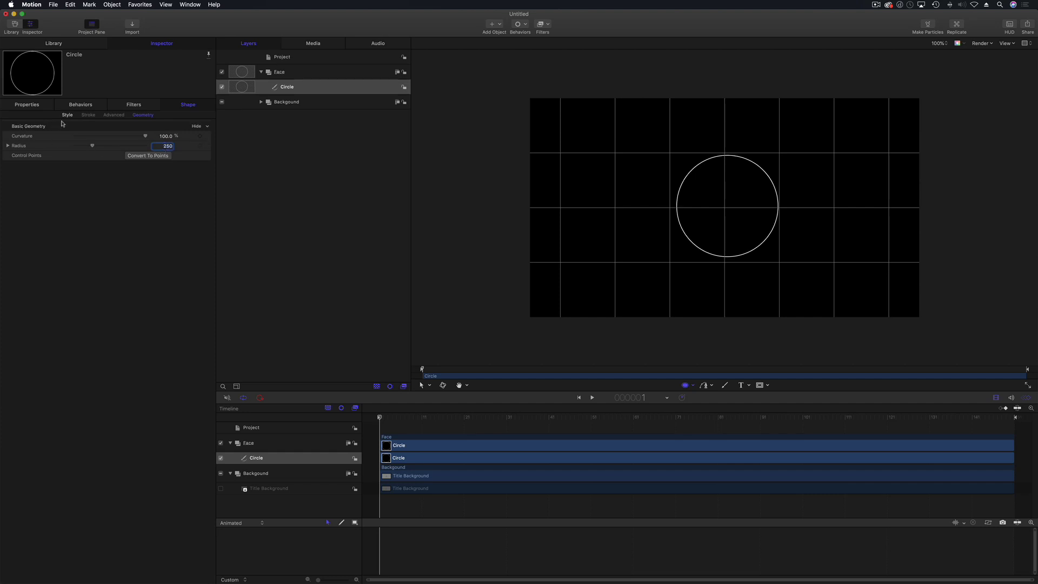
Step: Center the circle on the canvas by setting its X and Y position to 0 px
{"action": "left_click", "coordinate": [30, 105]}
{"action": "left_click", "coordinate": [127, 129]}
{"action": "type", "text": "0"}
{"action": "key", "text": "Tab"}
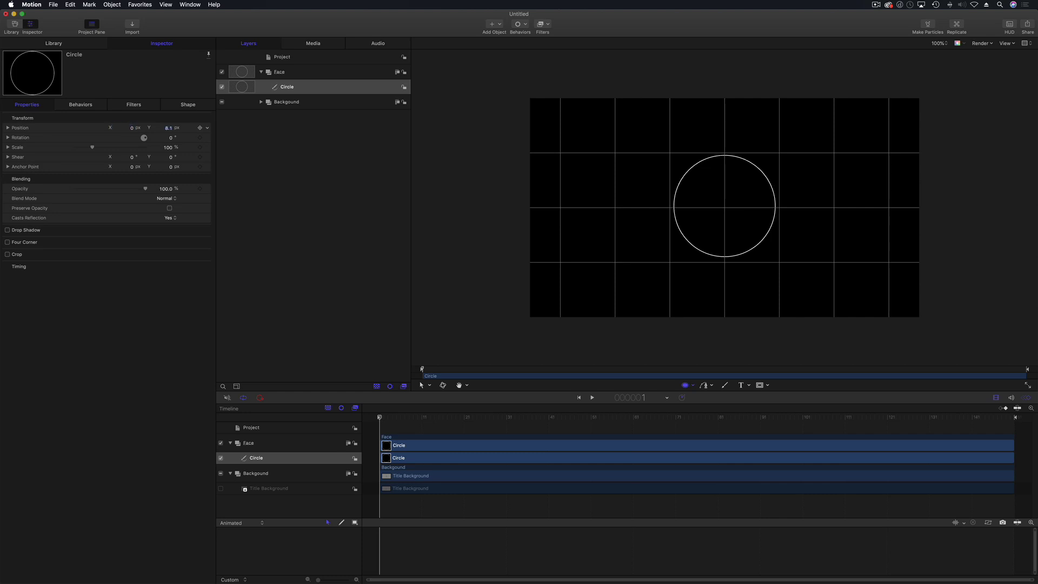
{"action": "type", "text": "0"}
{"action": "key", "text": "Tab"}
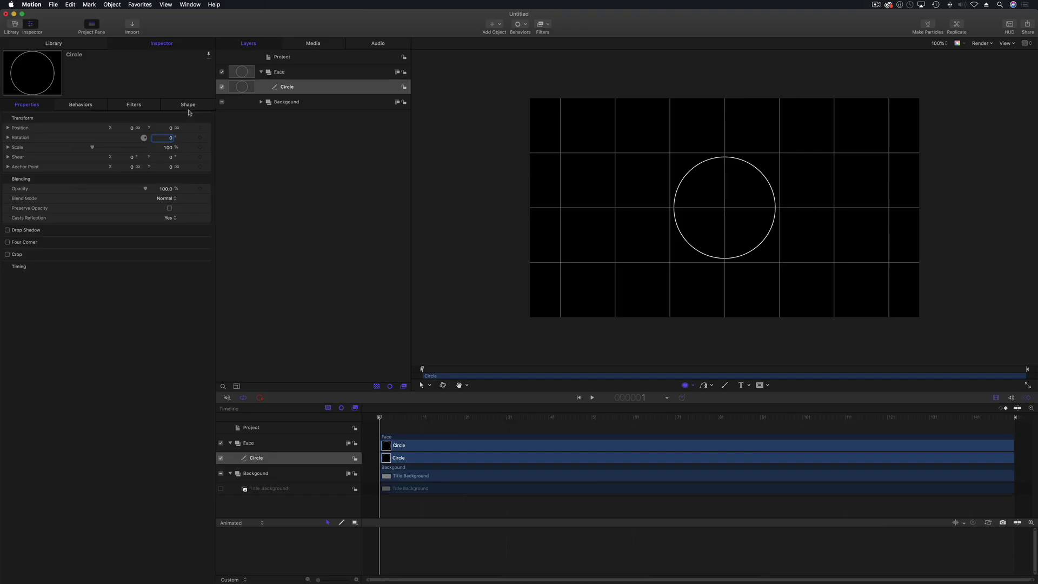
Step: Publish the circle's Radius parameter
{"action": "left_click", "coordinate": [189, 105]}
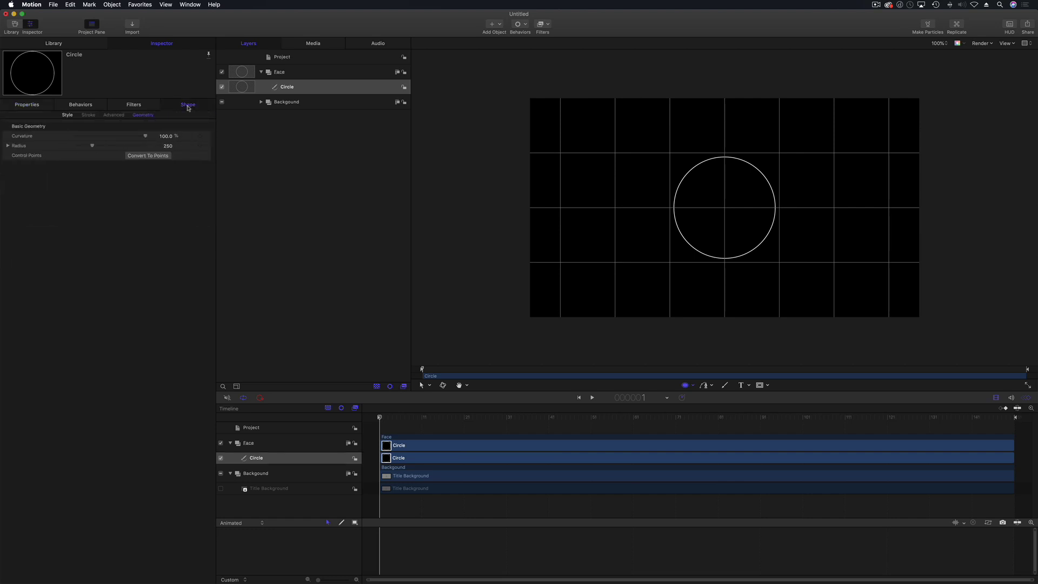
{"action": "left_click", "coordinate": [207, 147]}
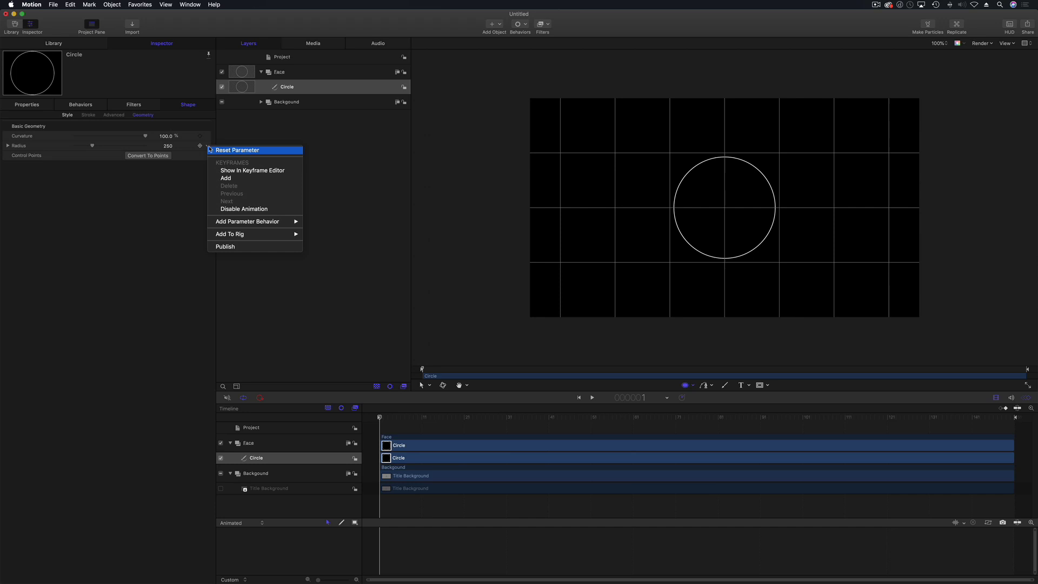
{"action": "left_click", "coordinate": [240, 247]}
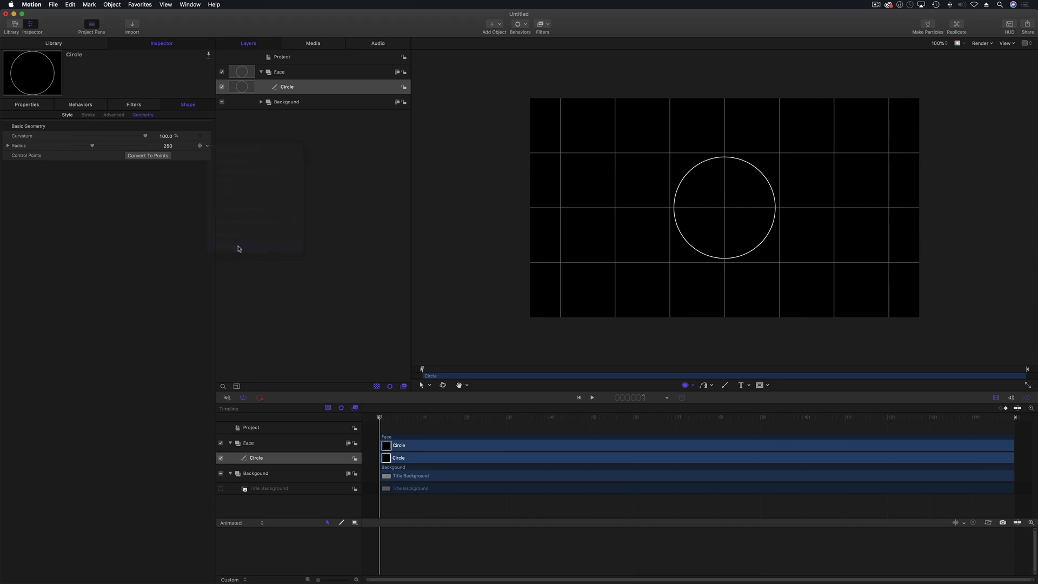
Step: Try a curvature of 0% on the circle and restore it to 100%
{"action": "double_click", "coordinate": [175, 137]}
{"action": "type", "text": "0"}
{"action": "key", "text": "Return"}
{"action": "left_click_drag", "start_coordinate": [168, 136], "coordinate": [164, 97]}
Step: Publish the circle's Curvature parameter and its outline's Brush Color parameter
{"action": "left_click", "coordinate": [207, 138]}
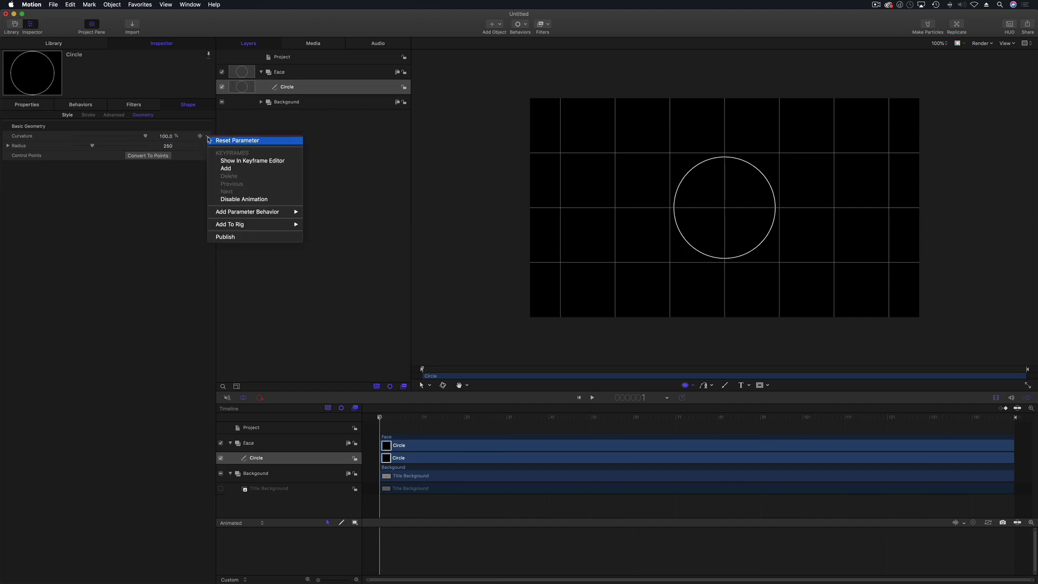
{"action": "left_click", "coordinate": [225, 236]}
{"action": "left_click", "coordinate": [66, 115]}
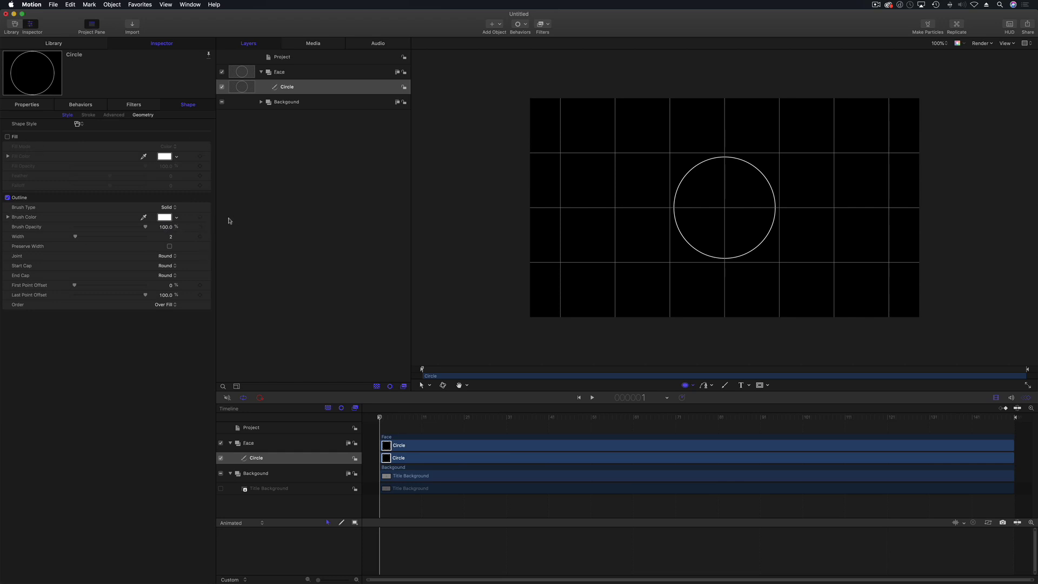
{"action": "left_click", "coordinate": [207, 218]}
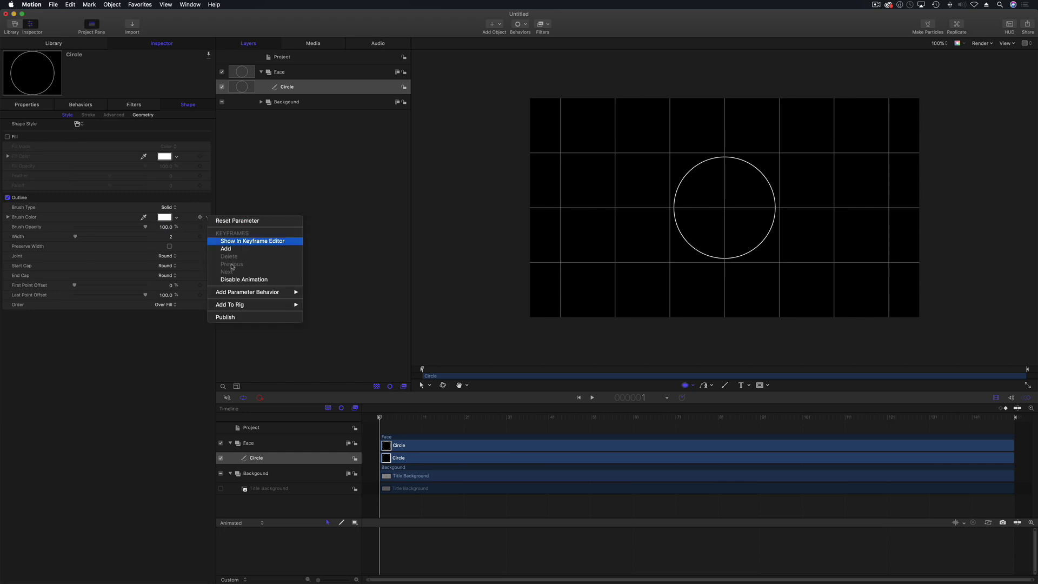
{"action": "left_click", "coordinate": [237, 318]}
Step: Set the circle's outline width to 6 and publish the Width parameter
{"action": "left_click_drag", "start_coordinate": [76, 237], "coordinate": [77, 237]}
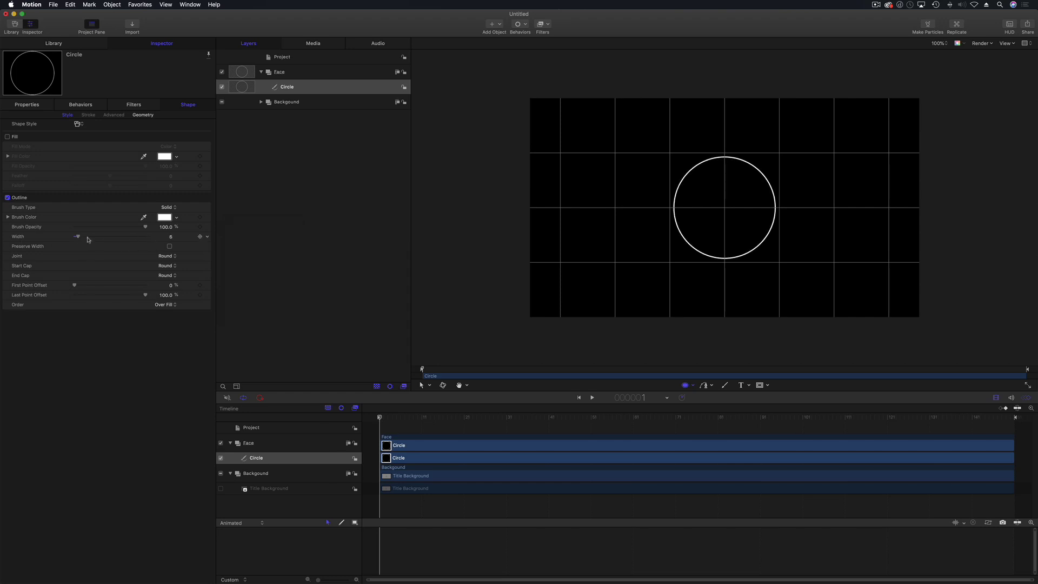
{"action": "left_click", "coordinate": [208, 240]}
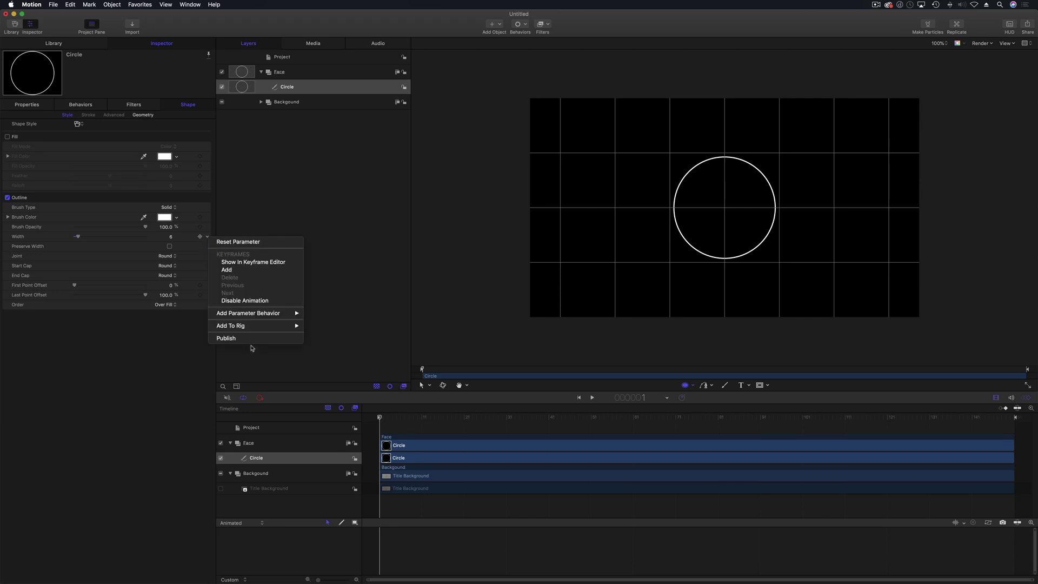
{"action": "left_click", "coordinate": [244, 341]}
Step: Rename the project's published Radius parameter as Face Radius
{"action": "left_click", "coordinate": [296, 57]}
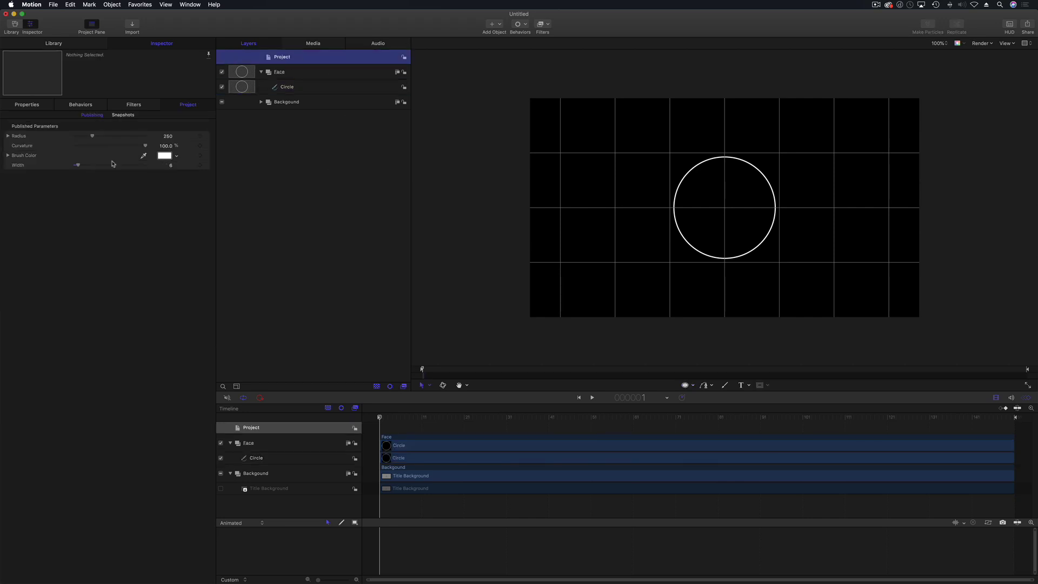
{"action": "double_click", "coordinate": [19, 135]}
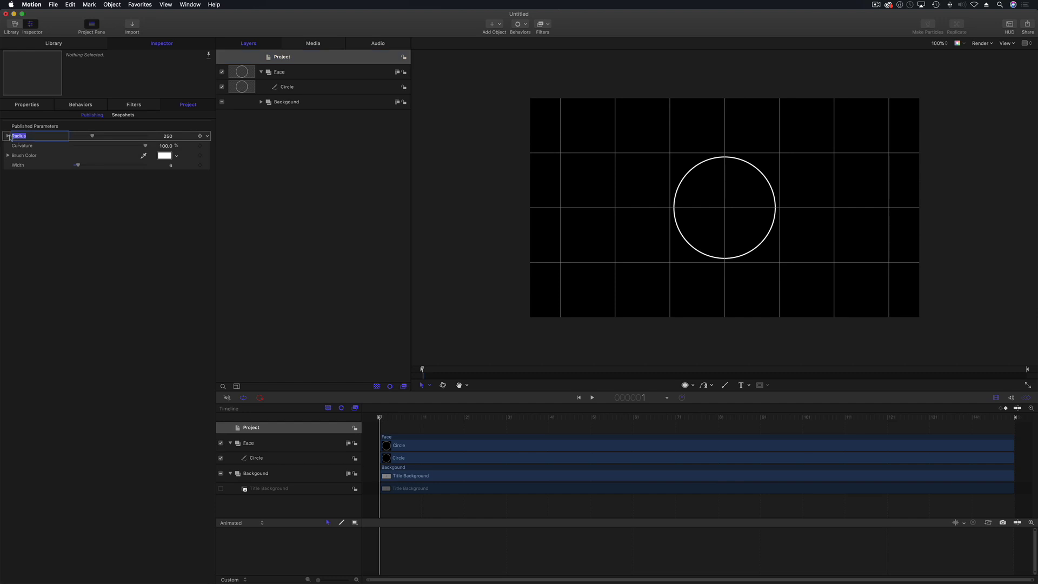
{"action": "left_click", "coordinate": [12, 136]}
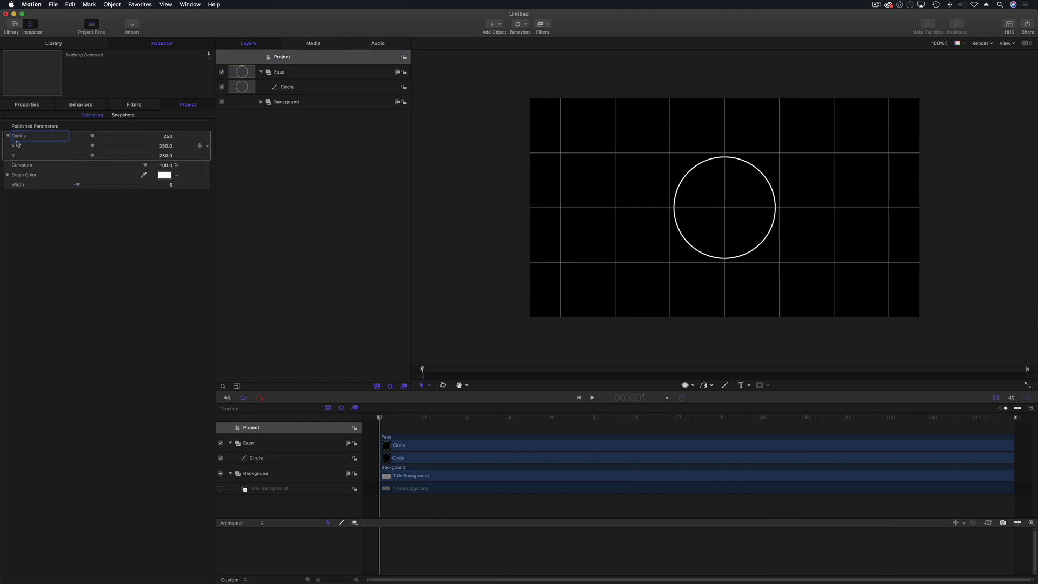
{"action": "type", "text": "Face"}
{"action": "key", "text": "Return"}
{"action": "double_click", "coordinate": [13, 165]}
{"action": "left_click", "coordinate": [12, 165]}
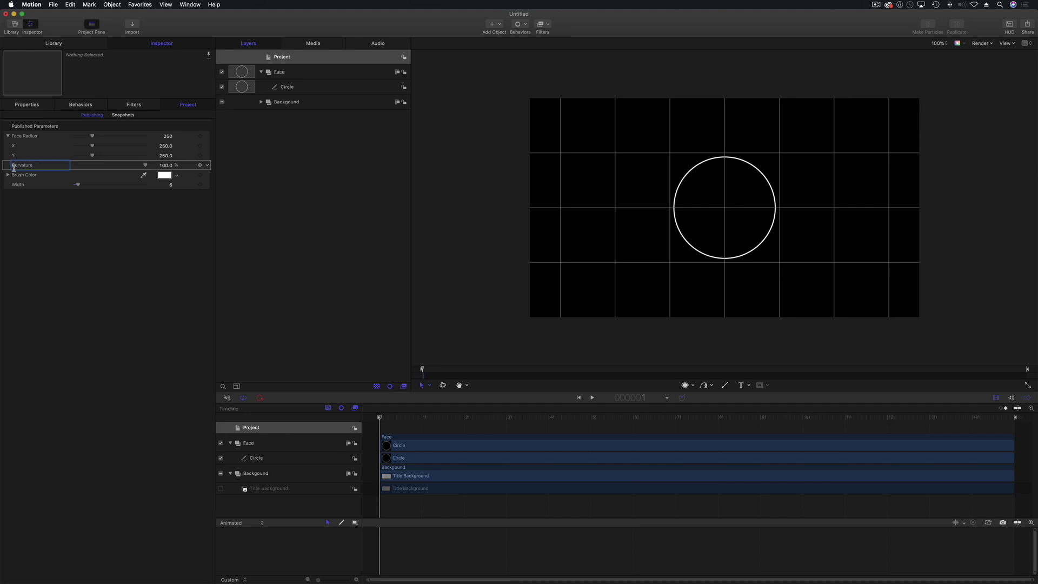
{"action": "left_click", "coordinate": [19, 192]}
{"action": "left_click", "coordinate": [8, 137]}
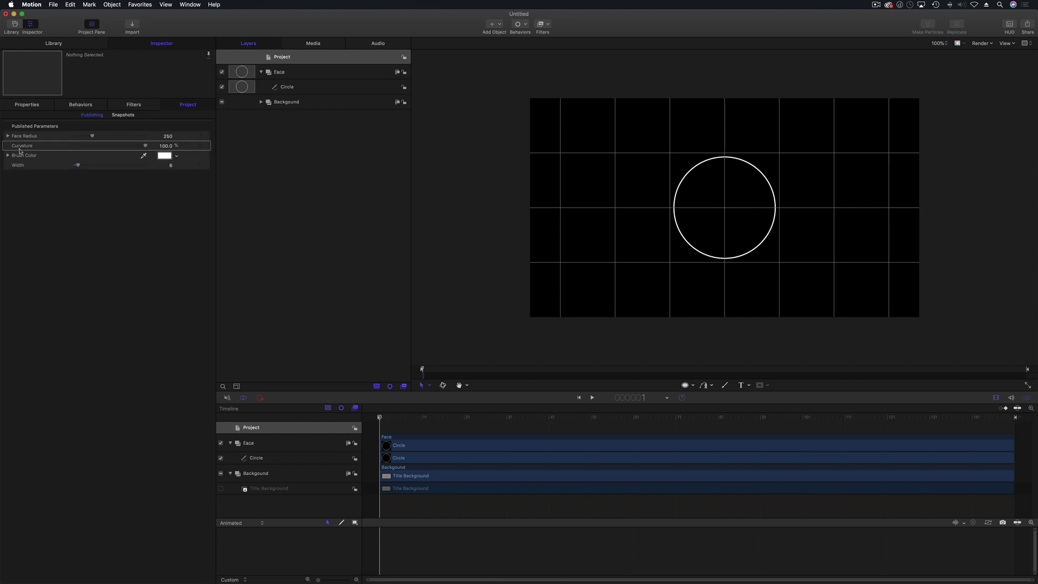
Step: Shorten the published Brush Color parameter's name to Color
{"action": "double_click", "coordinate": [20, 156]}
{"action": "left_click", "coordinate": [26, 156]}
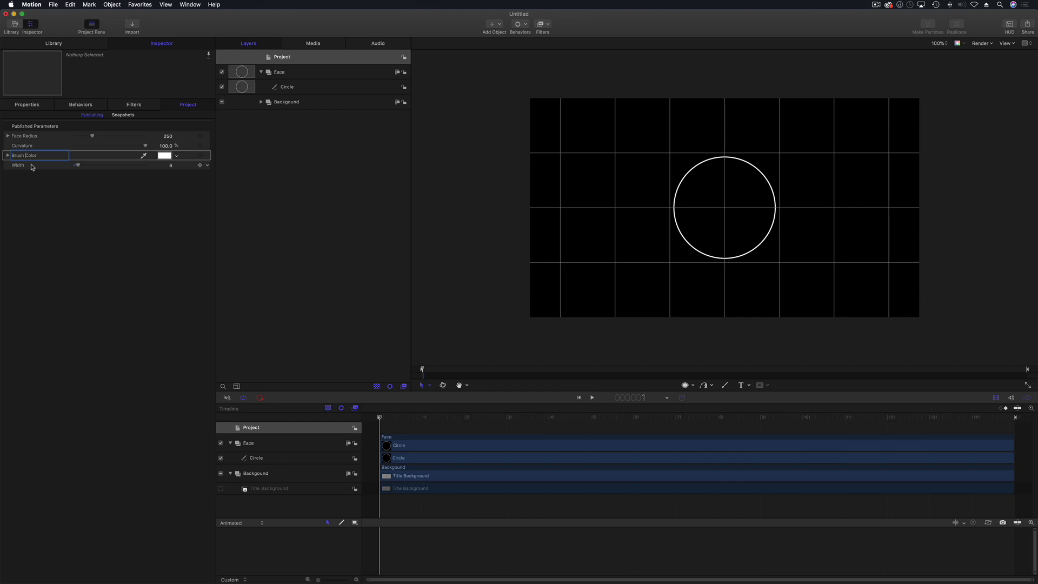
{"action": "key", "text": "BackSpace"}
{"action": "key", "text": "BackSpace"}
{"action": "key", "text": "BackSpace"}
Step: Rename the published Width parameter as Edge Width
{"action": "left_click", "coordinate": [18, 166]}
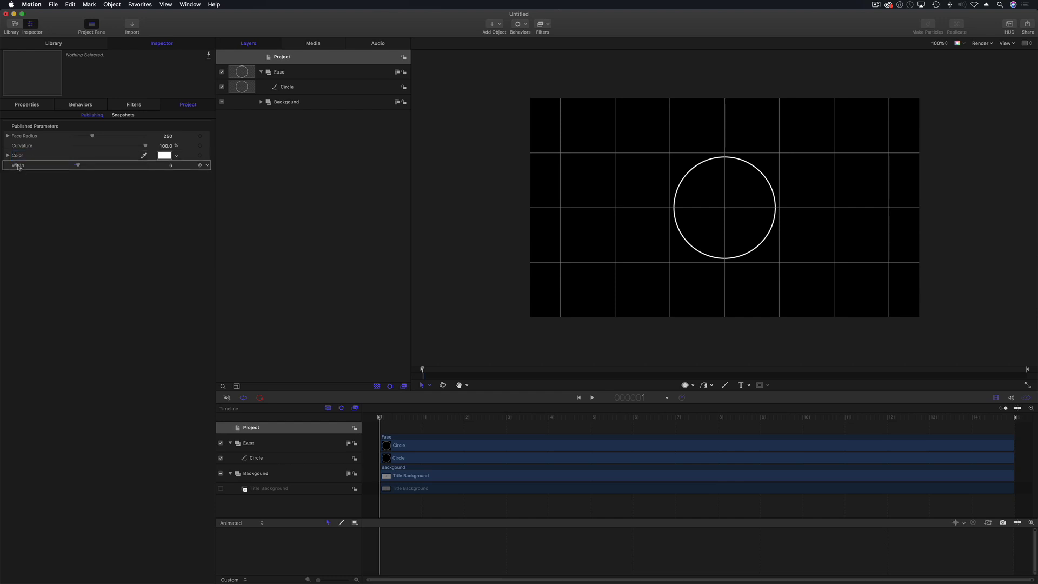
{"action": "double_click", "coordinate": [18, 166]}
{"action": "type", "text": "Edge"}
{"action": "key", "text": "Return"}
{"action": "left_click_drag", "start_coordinate": [79, 168], "coordinate": [86, 168]}
Step: Save the title as a template named Clock Face in the XEffects Free category with no theme, and publish it
{"action": "left_click", "coordinate": [53, 5]}
{"action": "left_click", "coordinate": [82, 61]}
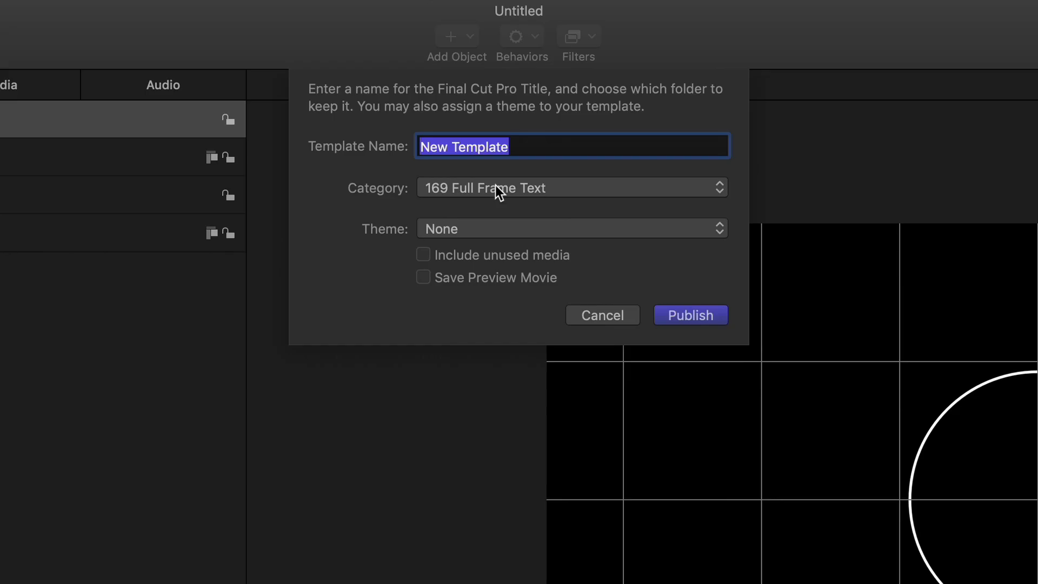
{"action": "left_click", "coordinate": [510, 86]}
{"action": "left_click", "coordinate": [517, 410]}
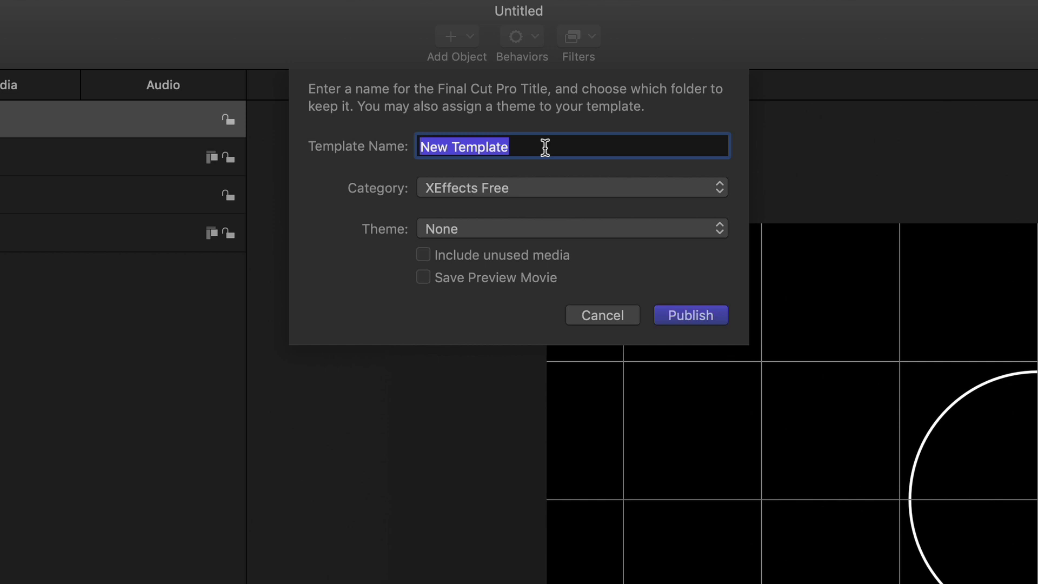
{"action": "type", "text": "Clock face"}
{"action": "key", "text": "BackSpace"}
{"action": "key", "text": "BackSpace"}
{"action": "key", "text": "BackSpace"}
{"action": "key", "text": "BackSpace"}
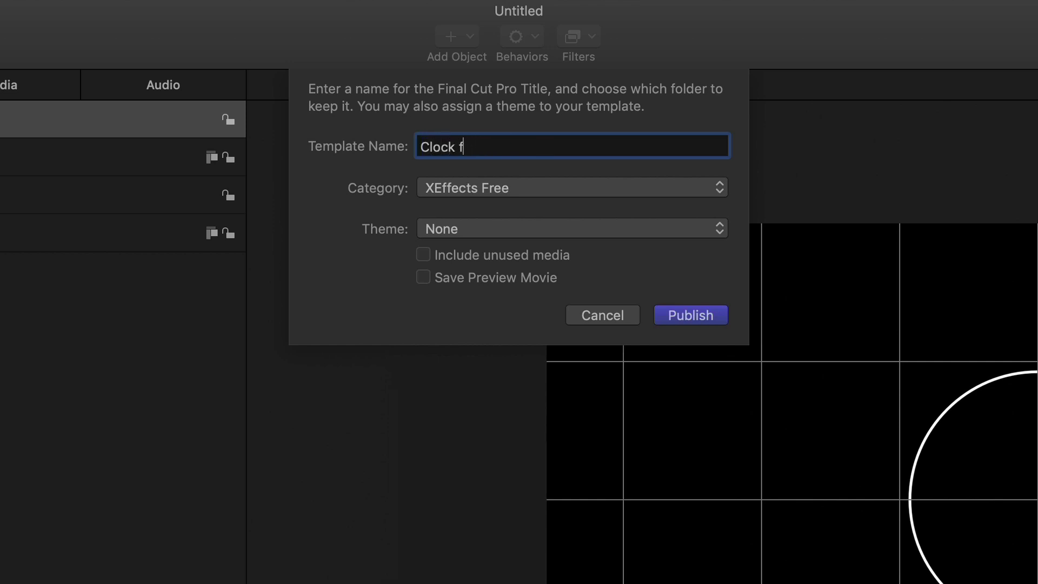
{"action": "type", "text": "Face"}
{"action": "left_click", "coordinate": [688, 321]}
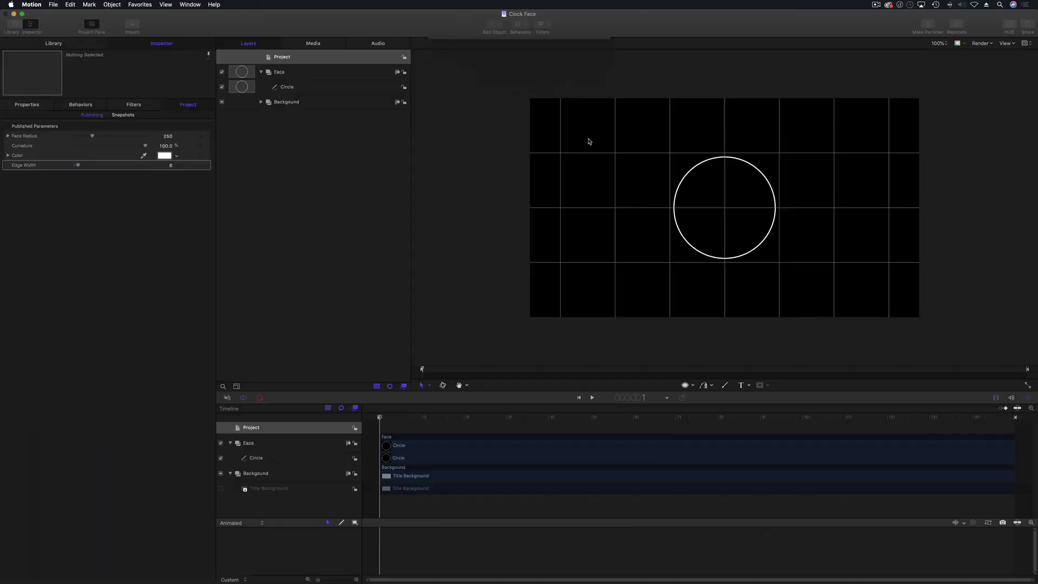
Step: Create a new group above the Face group and name it Hands
{"action": "left_click", "coordinate": [53, 4]}
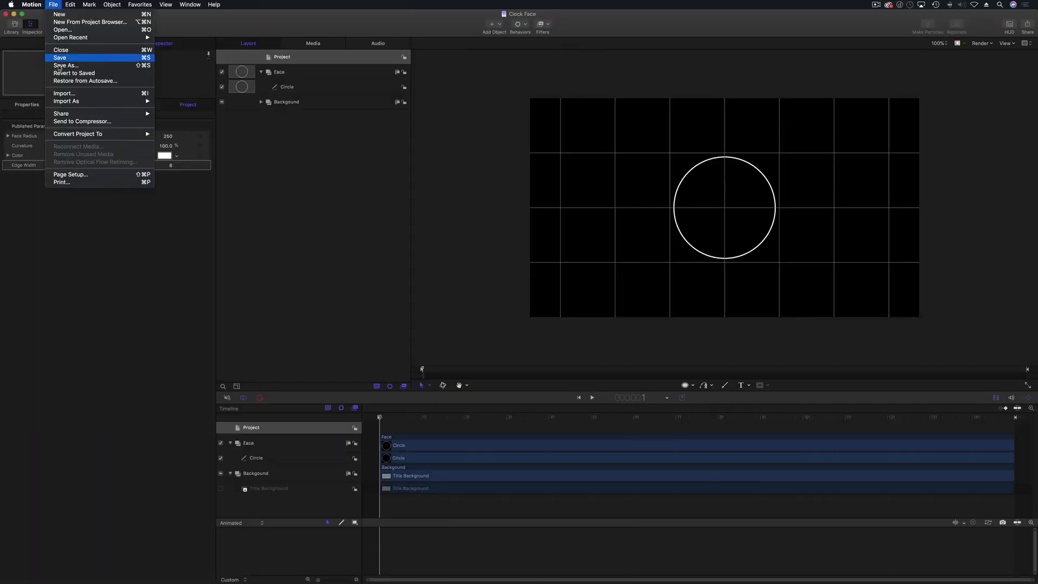
{"action": "left_click", "coordinate": [301, 126]}
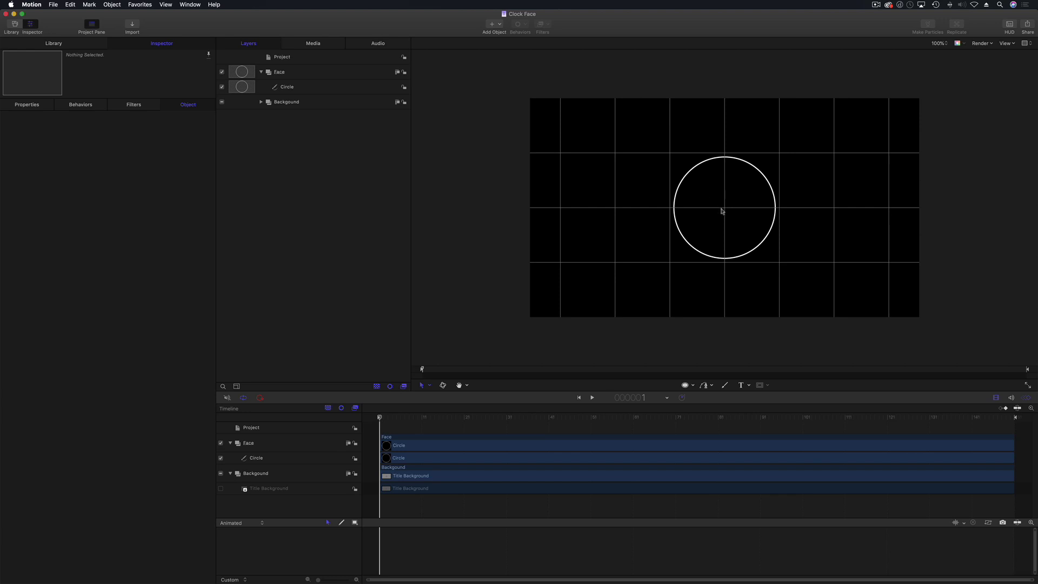
{"action": "right_click", "coordinate": [267, 157]}
{"action": "left_click", "coordinate": [276, 159]}
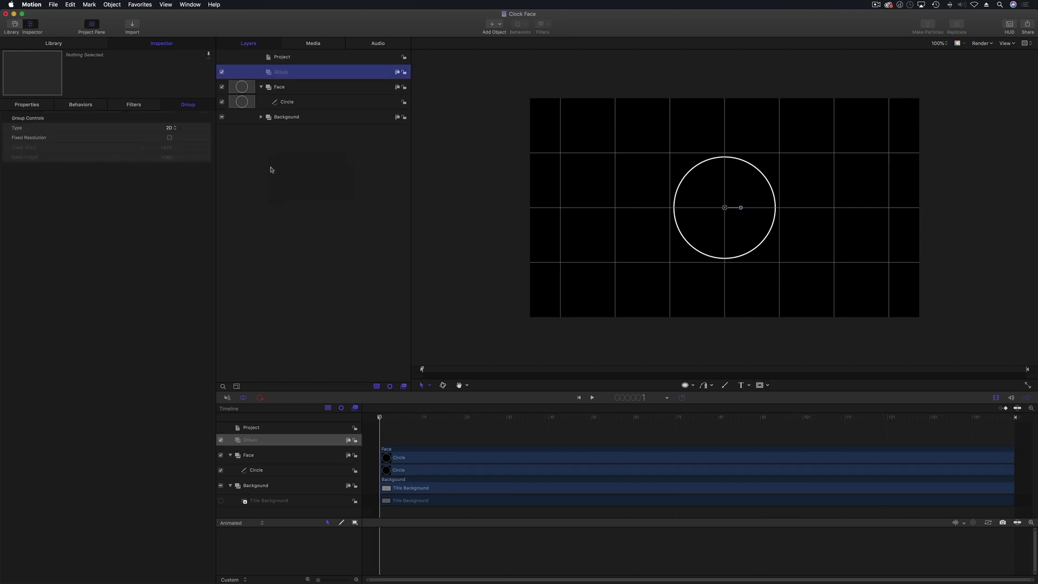
{"action": "double_click", "coordinate": [297, 72]}
{"action": "type", "text": "Hands"}
{"action": "key", "text": "Return"}
{"action": "left_click", "coordinate": [261, 156]}
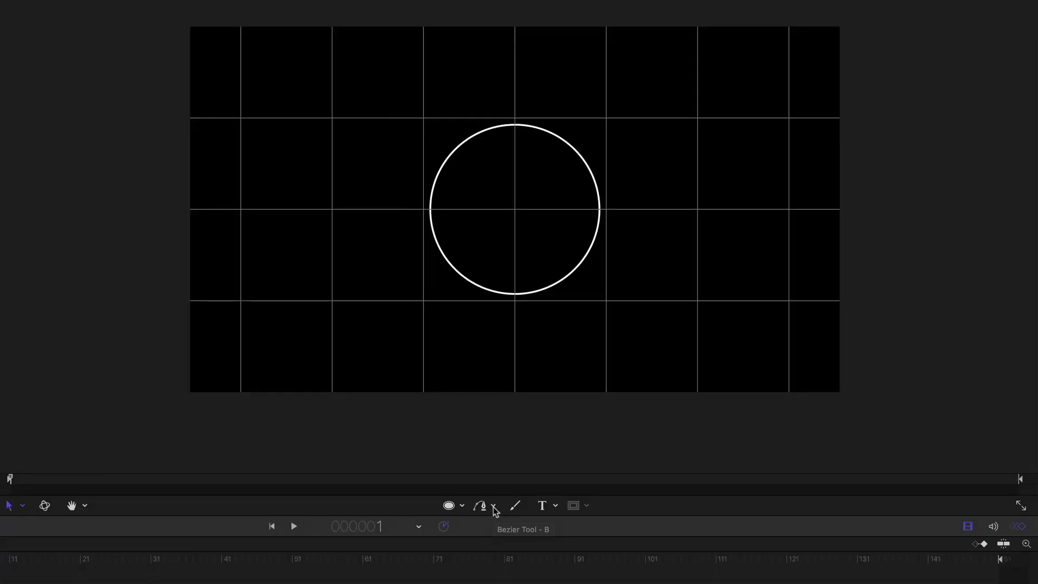
Step: Draw an open two-point Bezier line in the Hands group, from the circle's center straight up to just below its upper edge
{"action": "left_click", "coordinate": [494, 507]}
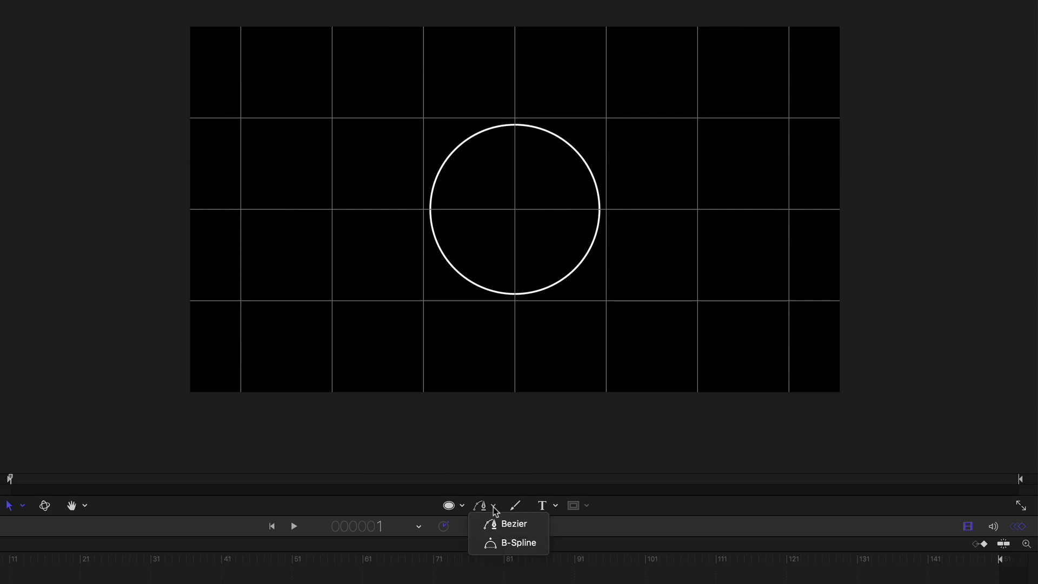
{"action": "left_click", "coordinate": [514, 210]}
{"action": "left_click", "coordinate": [514, 136]}
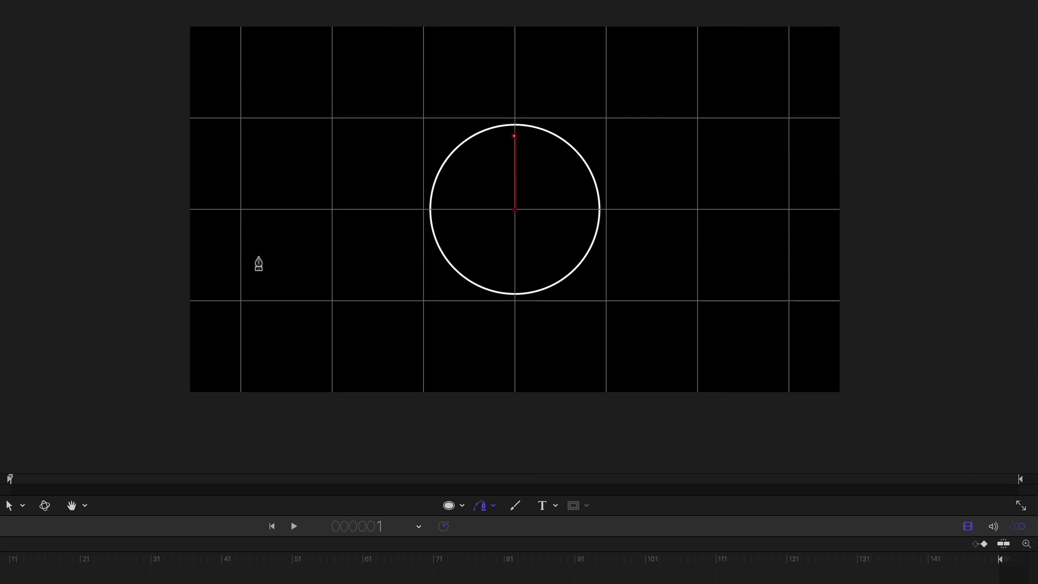
{"action": "key", "text": "Return"}
{"action": "key", "text": "F8"}
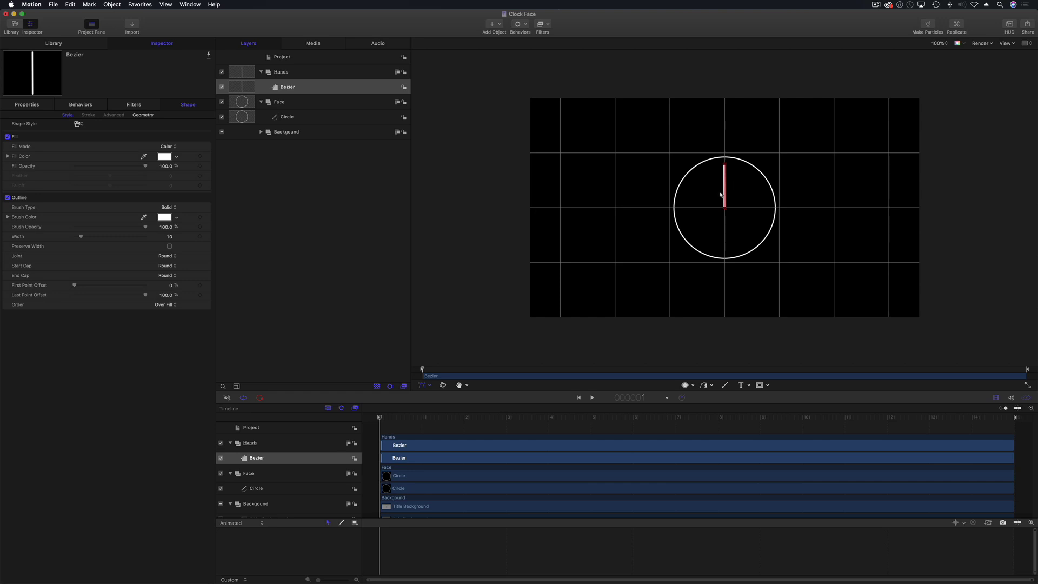
Step: Set the X coordinates of both control points of the Bezier line to 0
{"action": "key", "text": "super+equal"}
{"action": "key", "text": "super+equal"}
{"action": "key", "text": "super+equal"}
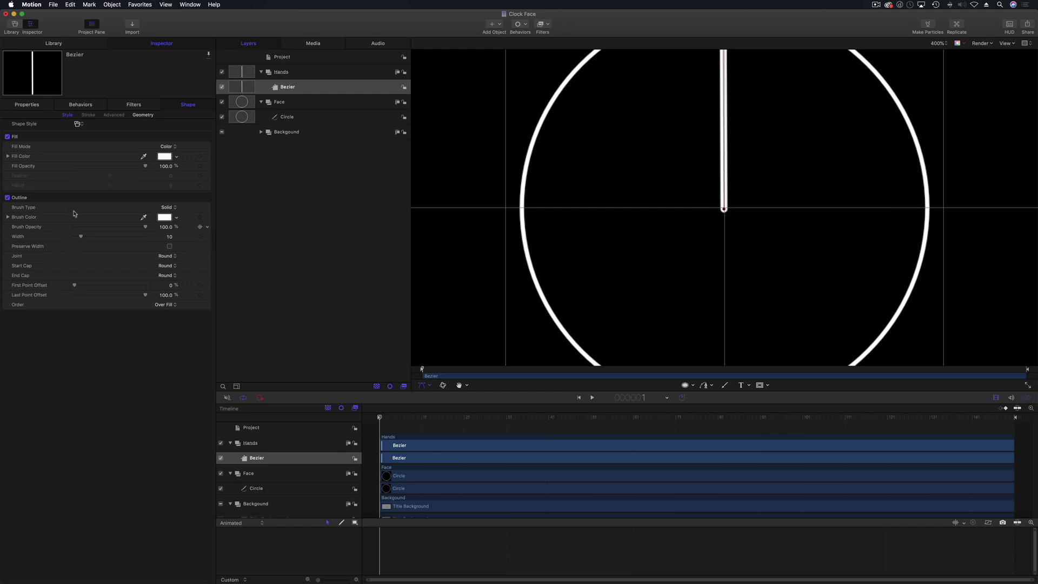
{"action": "left_click", "coordinate": [138, 116]}
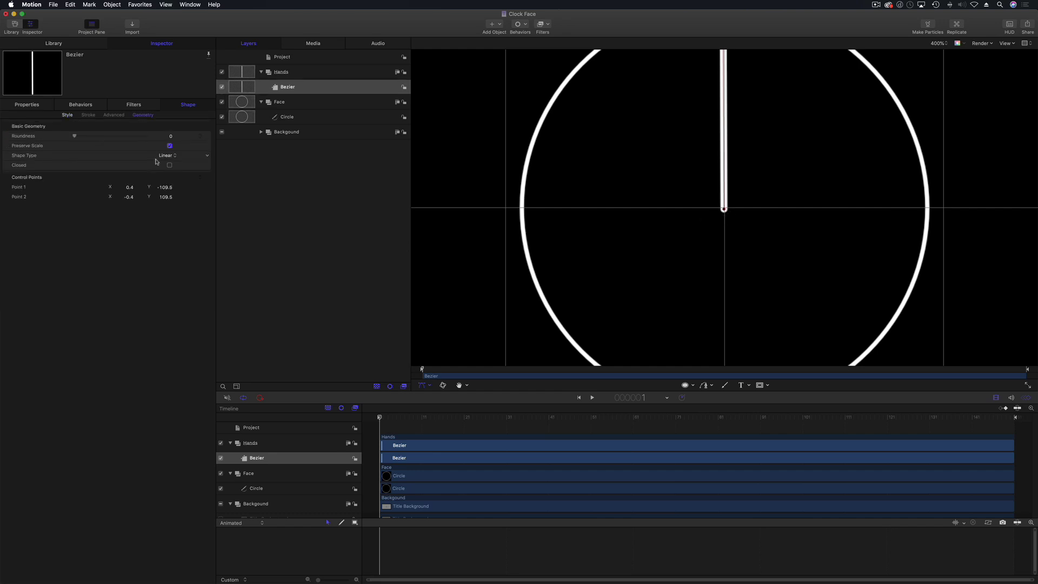
{"action": "left_click", "coordinate": [130, 188]}
{"action": "type", "text": "0"}
{"action": "key", "text": "Tab"}
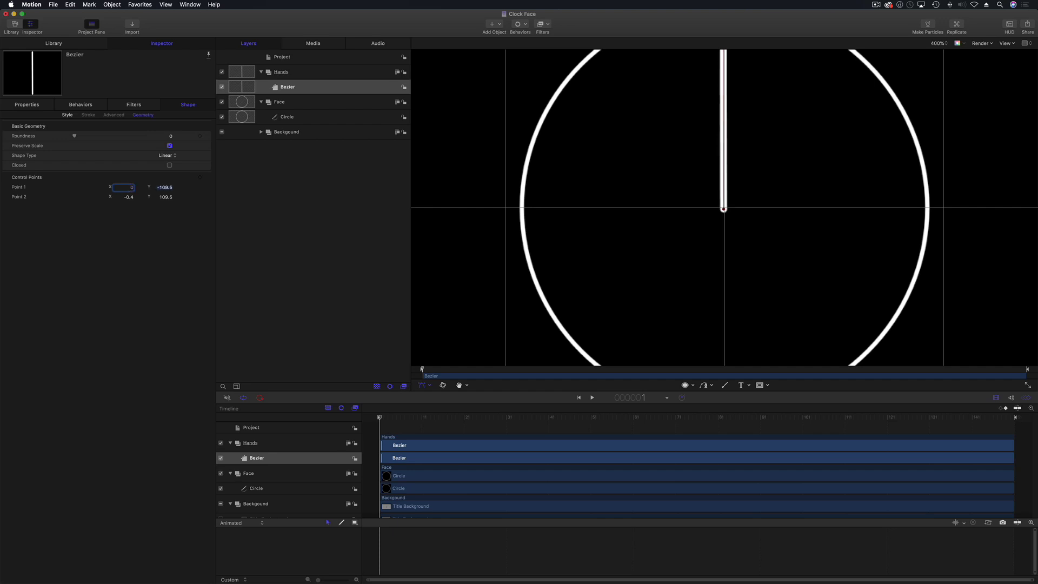
{"action": "key", "text": "Tab"}
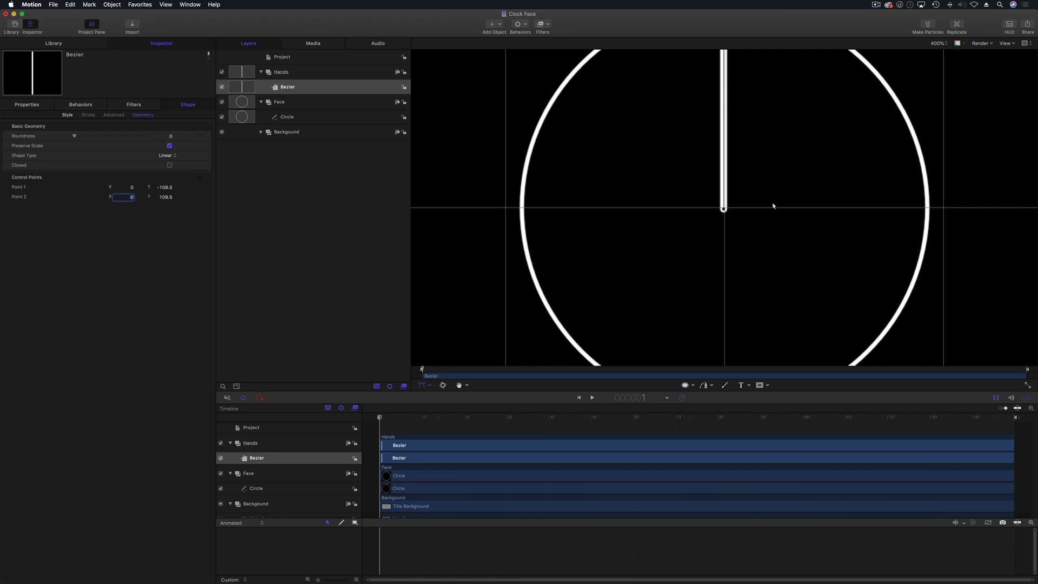
{"action": "key", "text": "super+minus"}
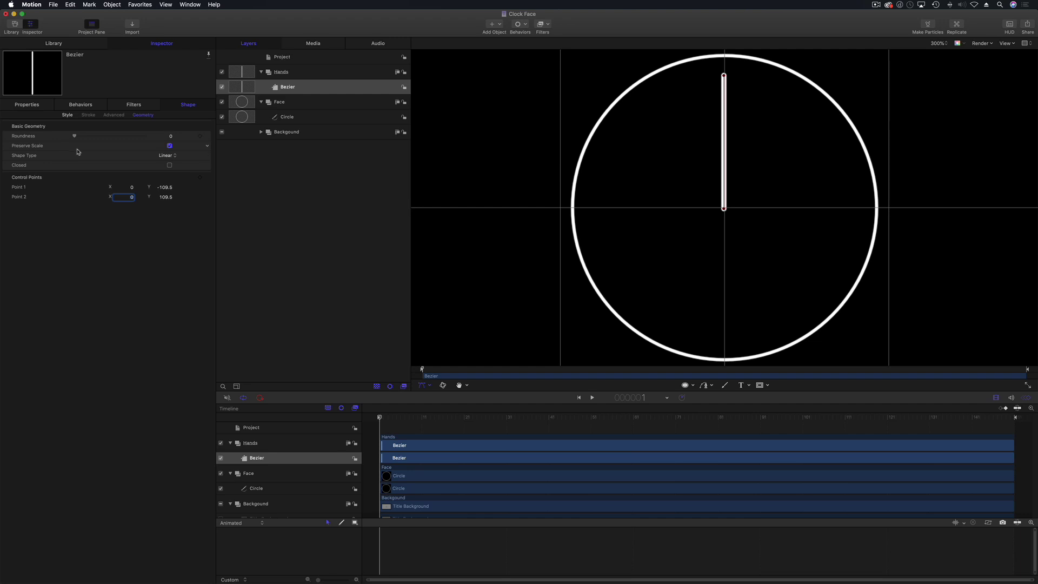
Step: Change the Bezier line's end cap to Arrow
{"action": "left_click", "coordinate": [67, 116]}
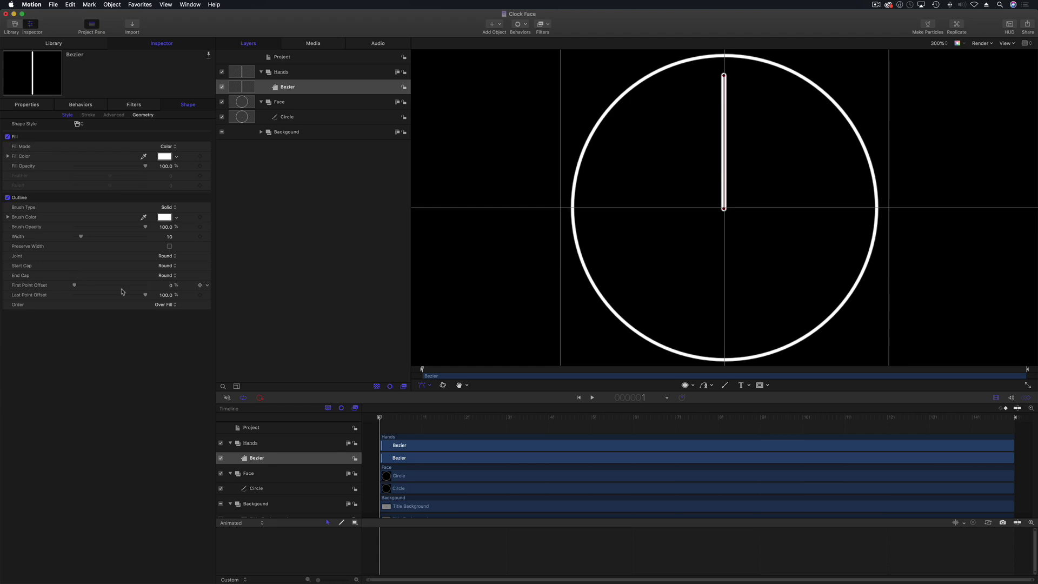
{"action": "left_click", "coordinate": [208, 277]}
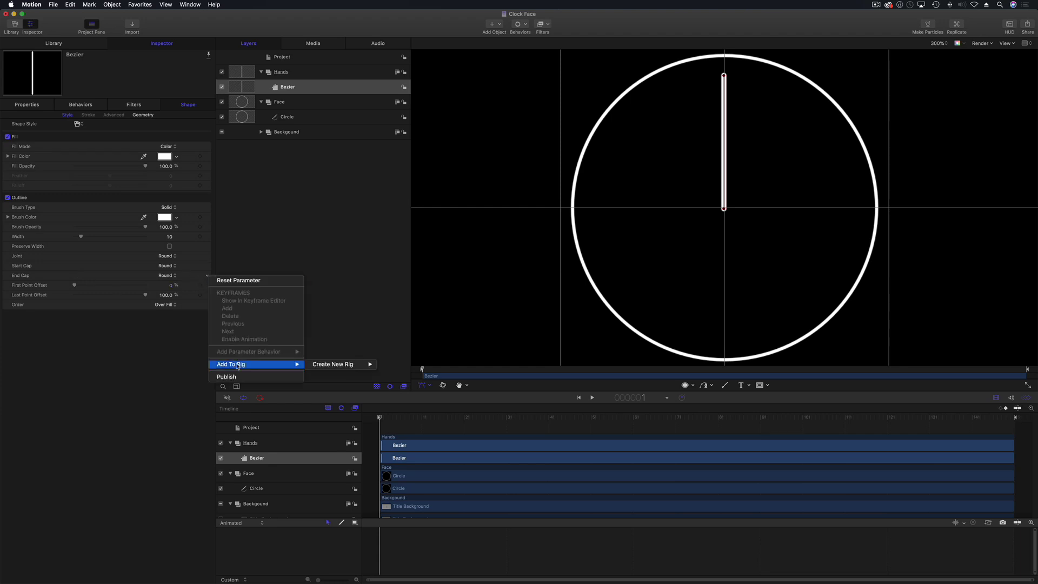
{"action": "left_click", "coordinate": [185, 275]}
{"action": "left_click", "coordinate": [207, 276]}
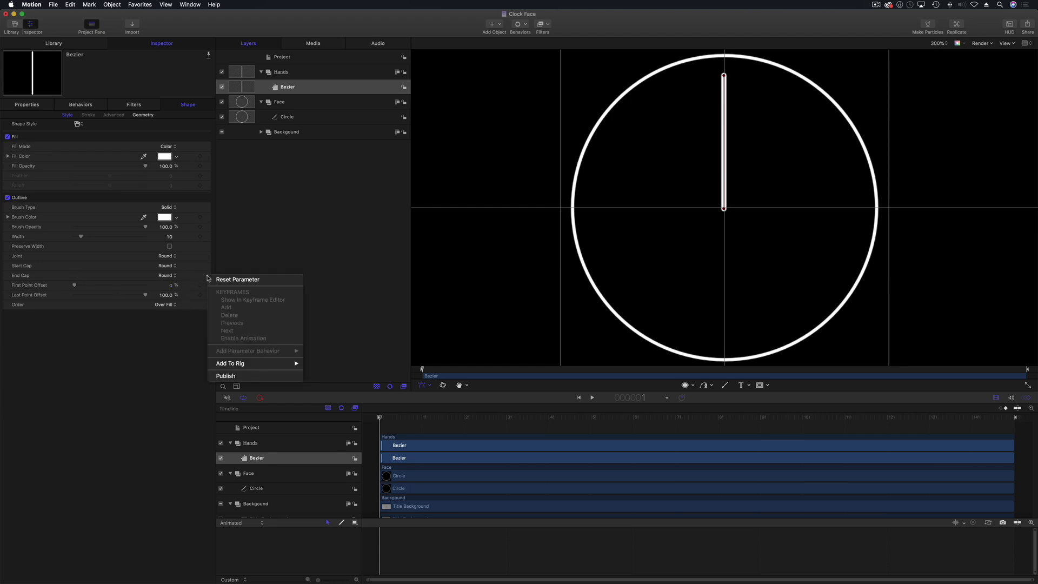
{"action": "left_click", "coordinate": [166, 277]}
{"action": "left_click", "coordinate": [165, 275]}
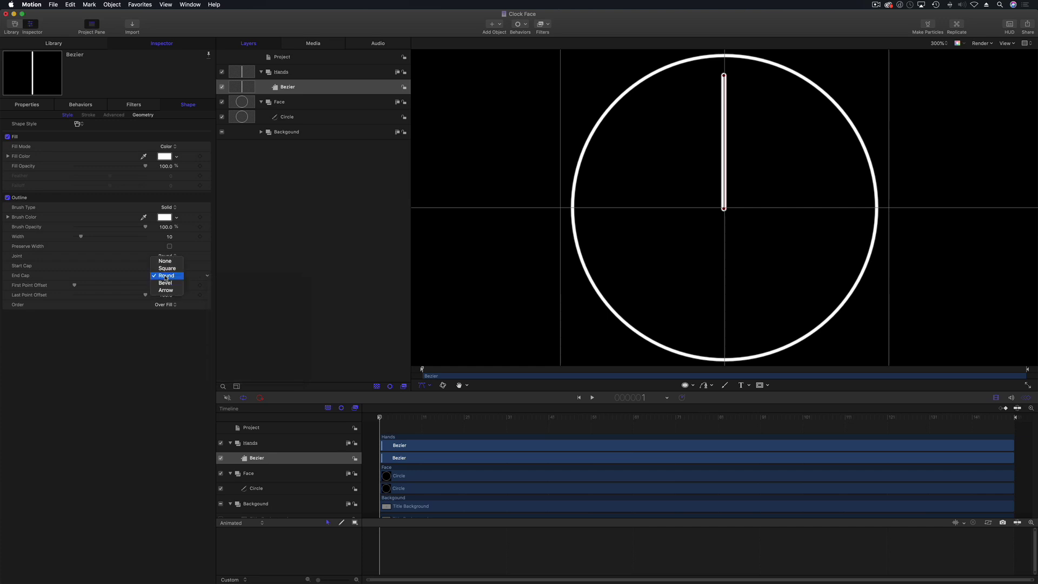
{"action": "left_click", "coordinate": [165, 292]}
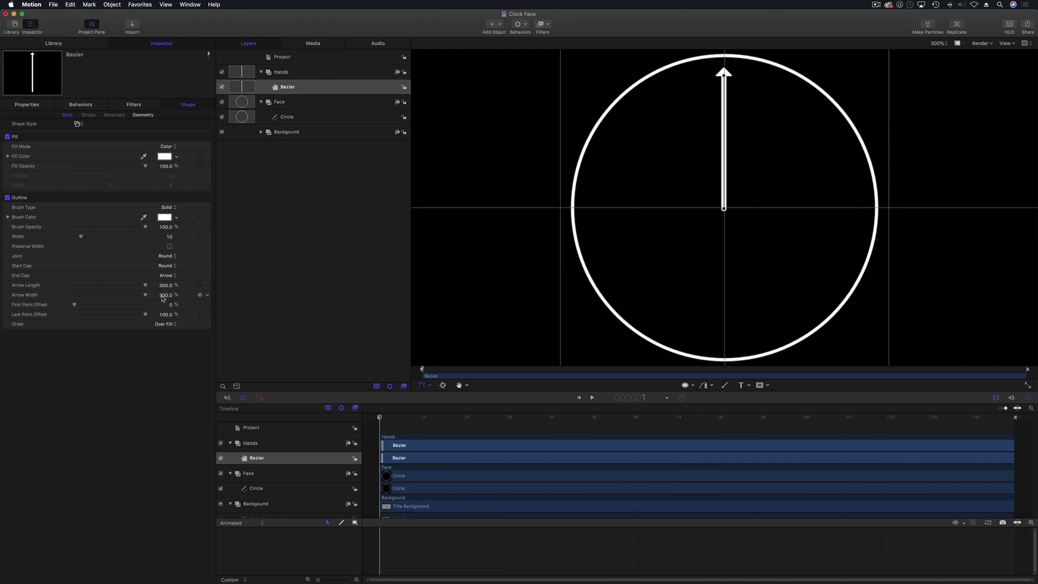
Step: Reduce the line's arrow width to about 173% and publish its End Cap parameter
{"action": "left_click_drag", "start_coordinate": [171, 297], "coordinate": [132, 297]}
{"action": "left_click", "coordinate": [207, 276]}
{"action": "left_click", "coordinate": [241, 377]}
Step: Set the Bezier line's X position to 0 px
{"action": "left_click", "coordinate": [33, 108]}
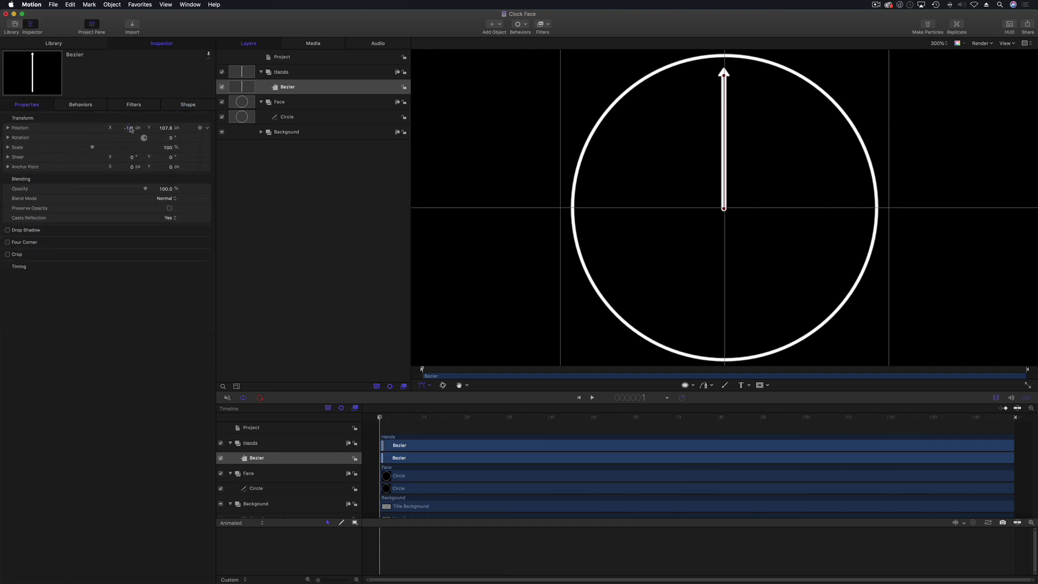
{"action": "type", "text": "0"}
{"action": "key", "text": "Tab"}
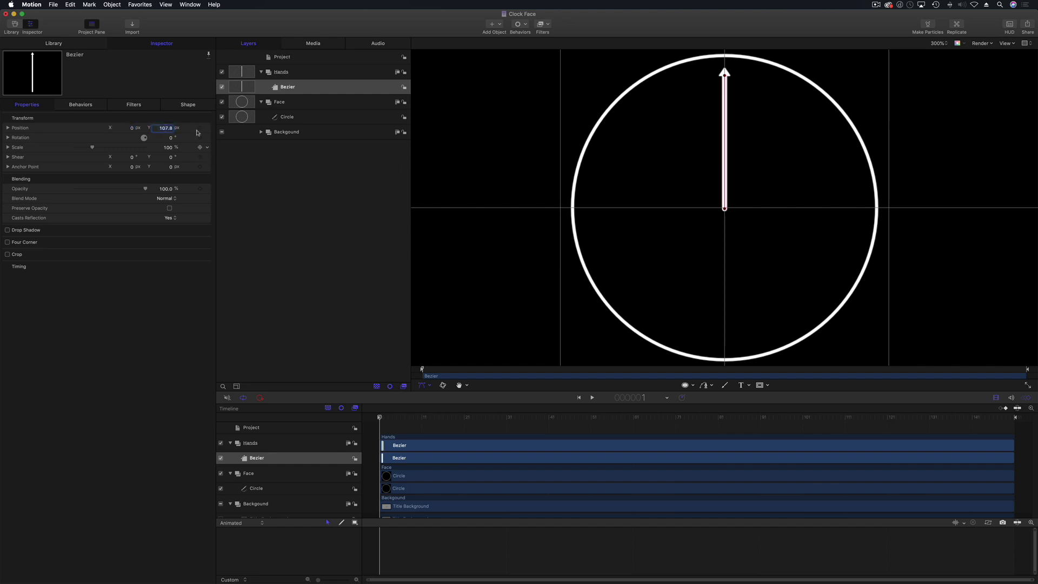
{"action": "left_click", "coordinate": [187, 105]}
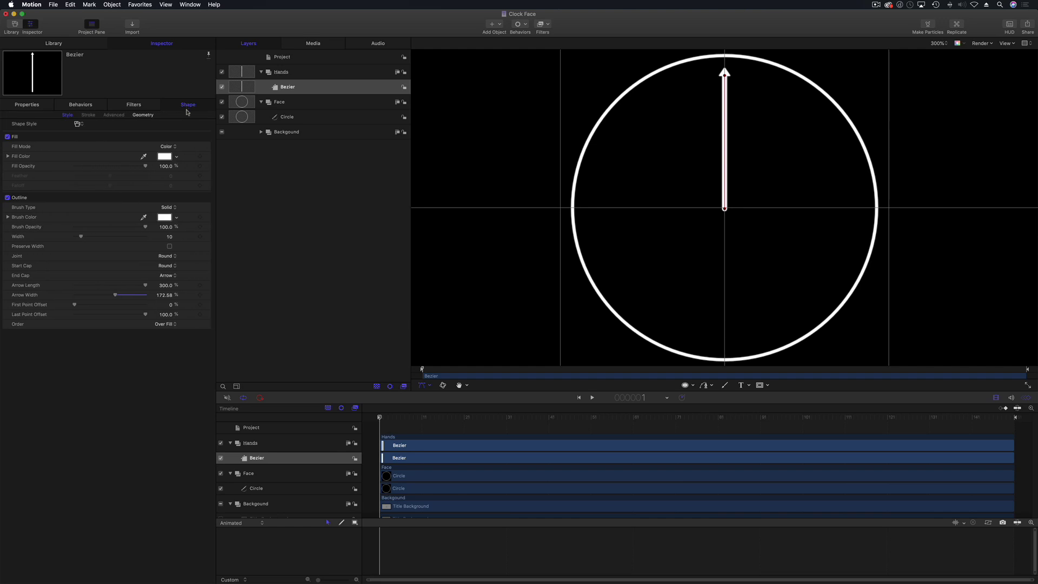
{"action": "left_click", "coordinate": [144, 115]}
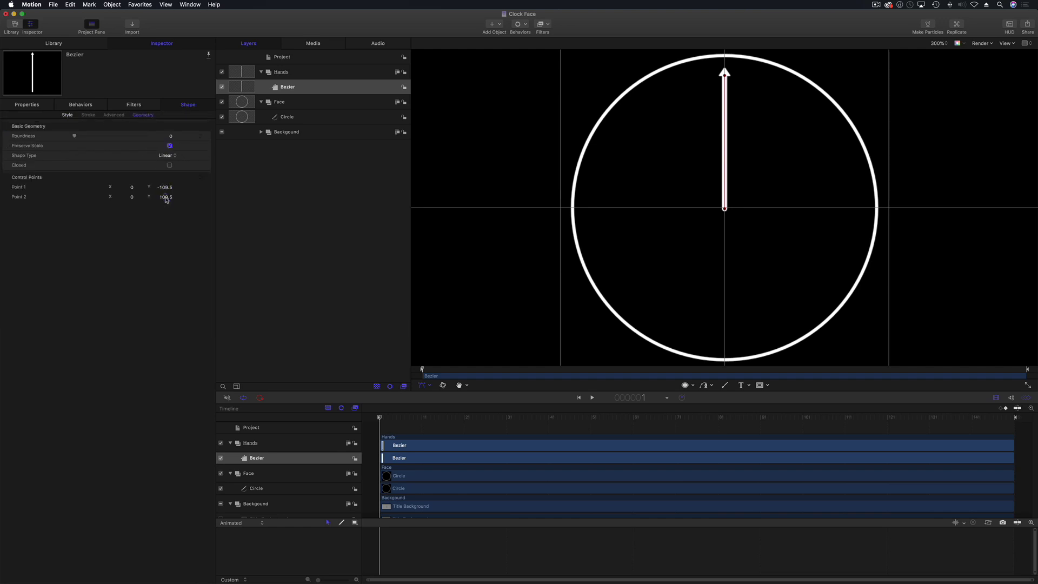
{"action": "left_click_drag", "start_coordinate": [165, 187], "coordinate": [166, 198]}
{"action": "key", "text": "super+z"}
{"action": "key", "text": "super+z"}
Step: Set the Bezier line's Y position to 0 px and open its geometry control points
{"action": "left_click", "coordinate": [34, 112]}
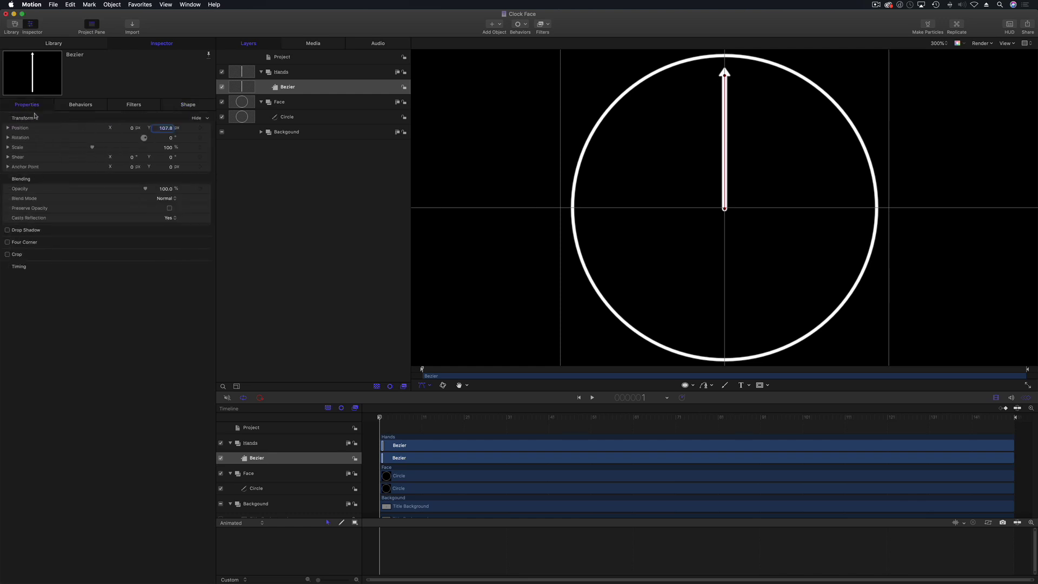
{"action": "left_click", "coordinate": [161, 129]}
{"action": "type", "text": "0"}
{"action": "key", "text": "Return"}
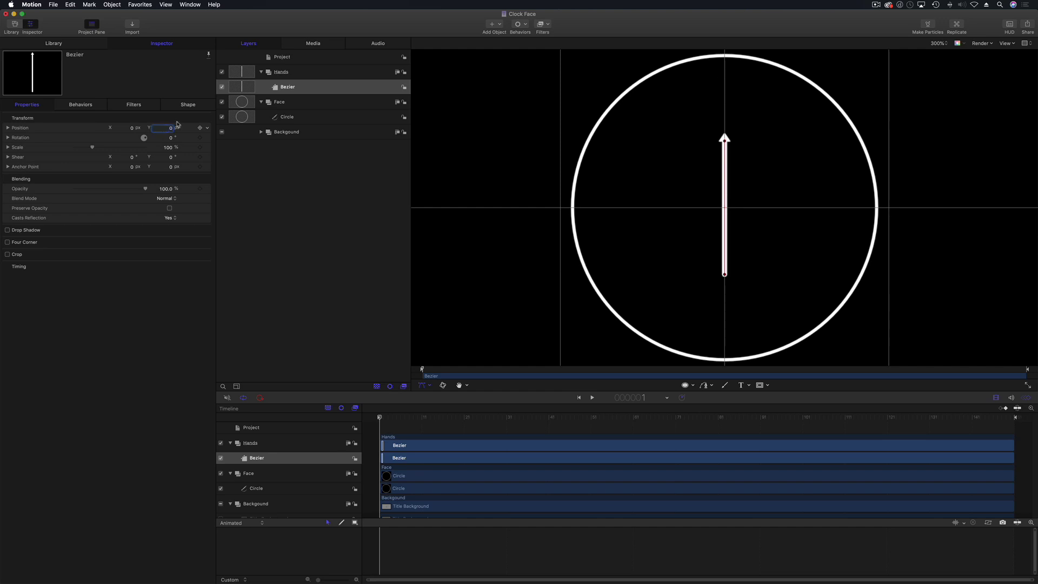
{"action": "left_click", "coordinate": [184, 109]}
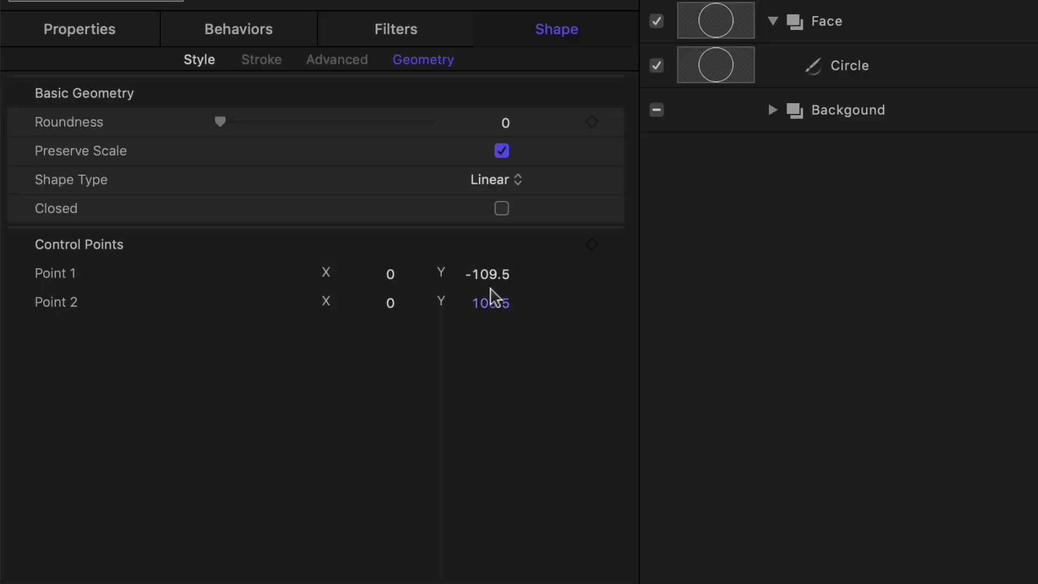
Step: Set the Bezier line's Point 1 Y value to -100 and its Point 2 Y value to 100
{"action": "left_click", "coordinate": [165, 187]}
{"action": "type", "text": "-100"}
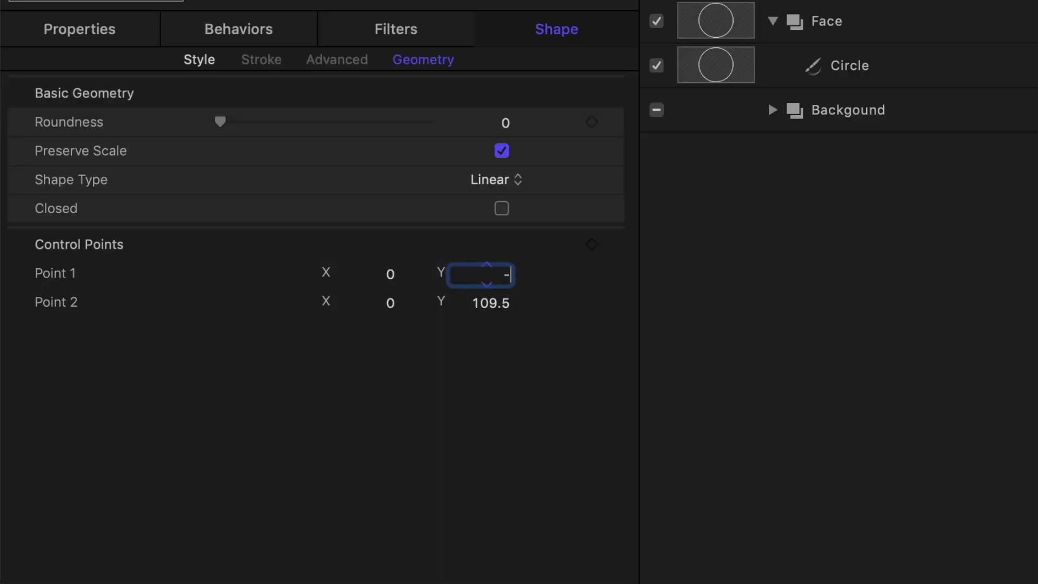
{"action": "key", "text": "Return"}
{"action": "left_click", "coordinate": [493, 303]}
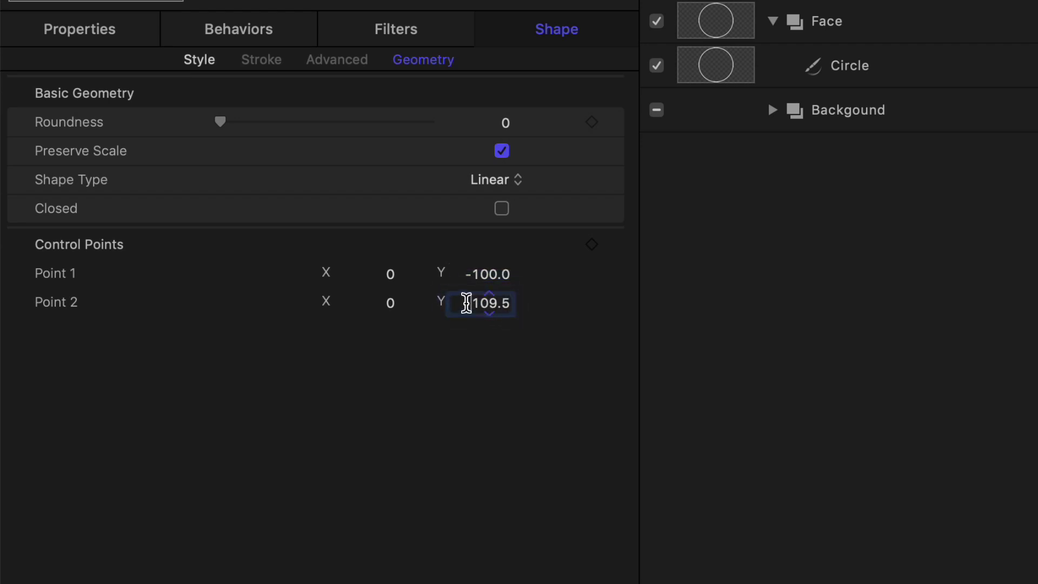
{"action": "left_click_drag", "start_coordinate": [463, 302], "coordinate": [559, 306]}
{"action": "type", "text": "100"}
{"action": "key", "text": "Return"}
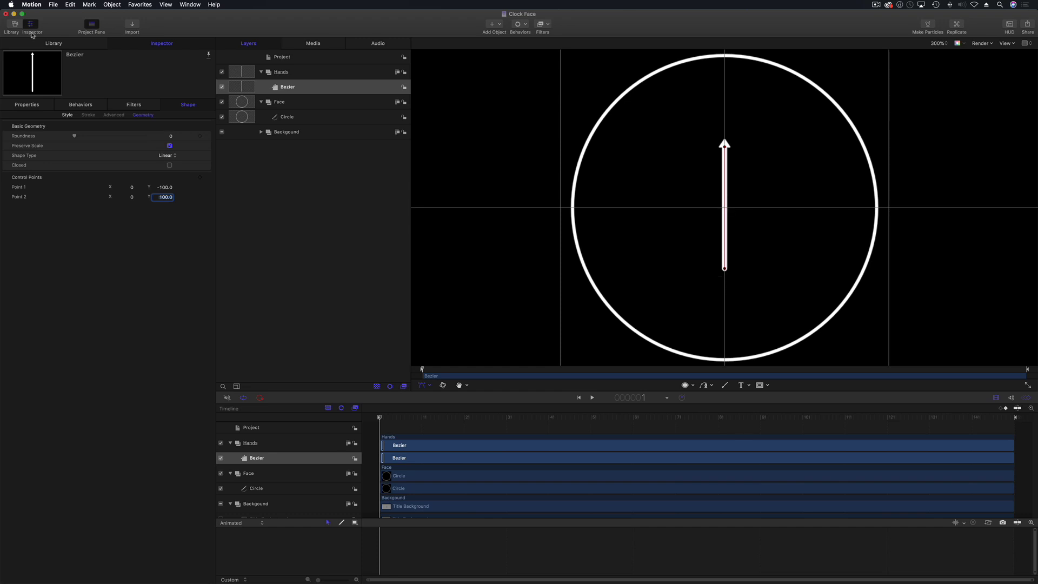
Step: Set the Bezier line's Y anchor point to -100 px so the line pivots from its lower end
{"action": "left_click", "coordinate": [22, 106]}
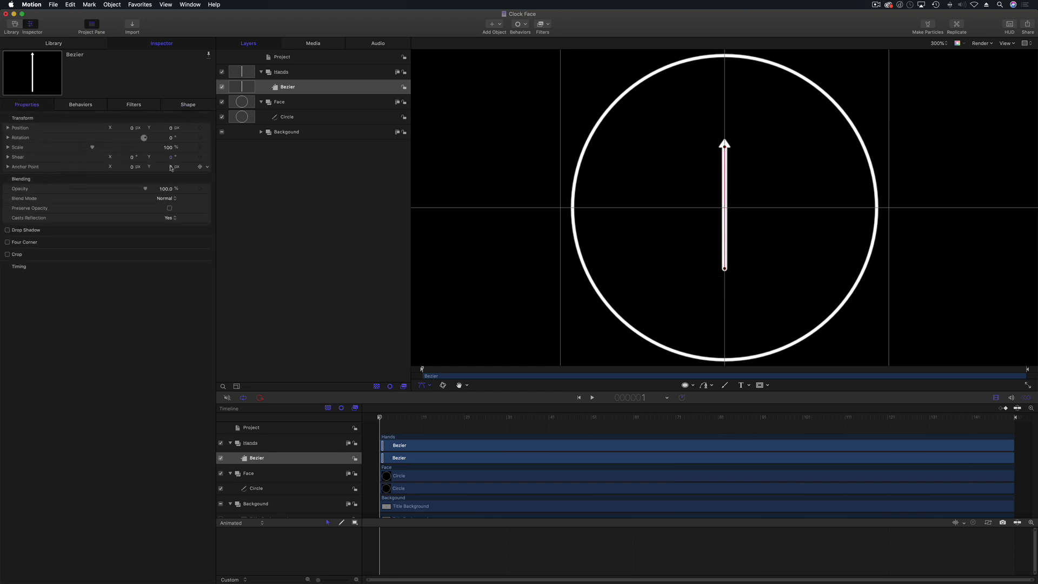
{"action": "left_click", "coordinate": [8, 167]}
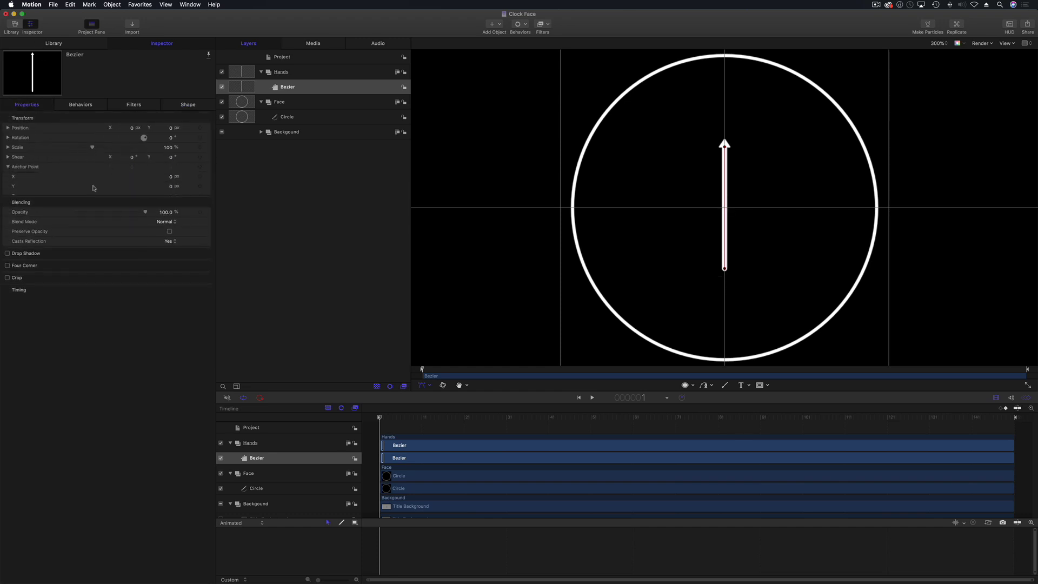
{"action": "left_click_drag", "start_coordinate": [171, 188], "coordinate": [175, 191]}
{"action": "left_click", "coordinate": [167, 187]}
{"action": "type", "text": "-1"}
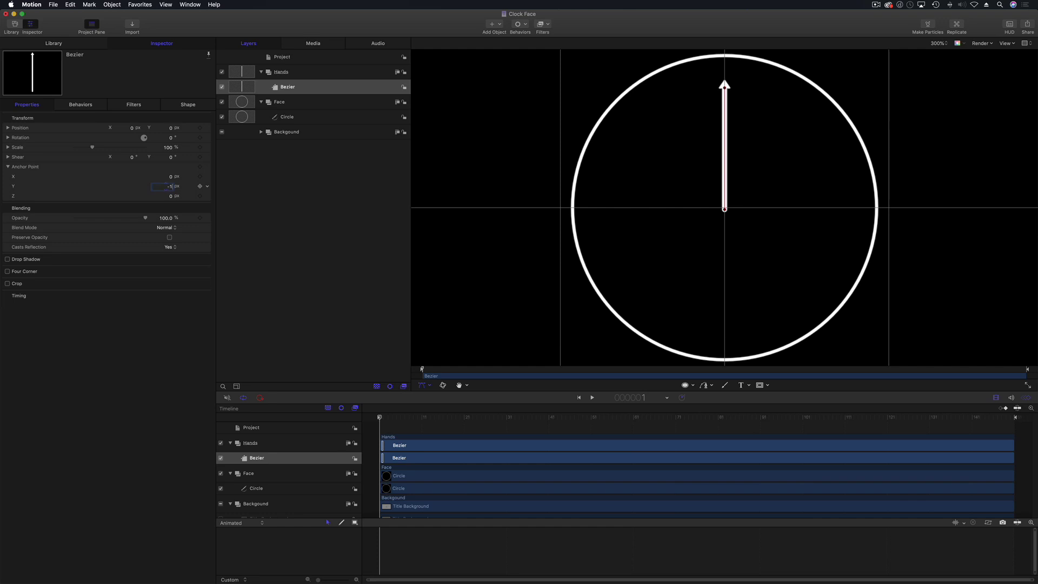
{"action": "type", "text": "00"}
{"action": "key", "text": "Return"}
Step: Lengthen the Bezier line by raising its Point 2 Y value to 108, and check its individual scale parameters
{"action": "left_click", "coordinate": [184, 107]}
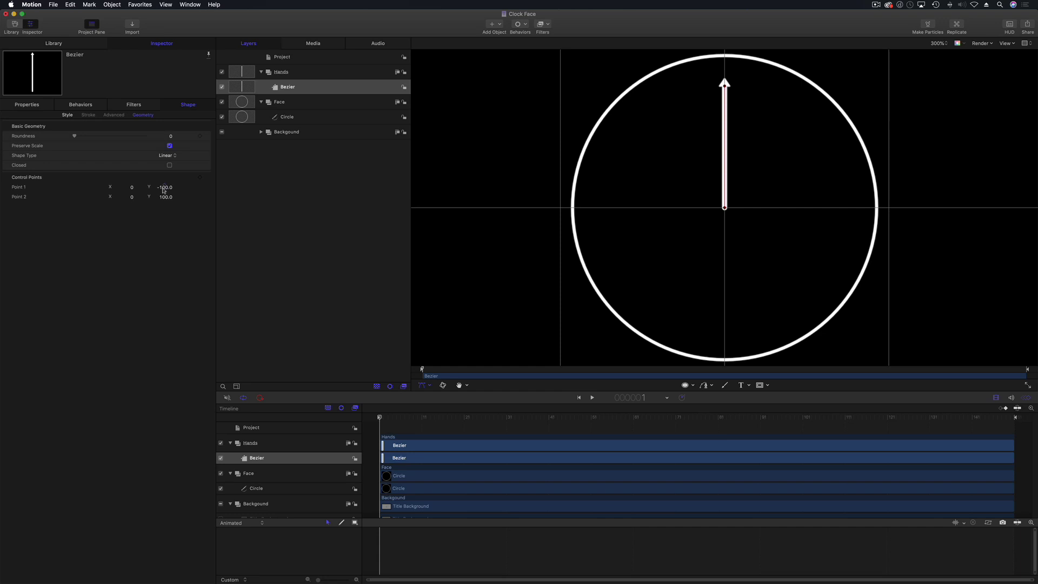
{"action": "left_click_drag", "start_coordinate": [165, 197], "coordinate": [191, 199]}
{"action": "left_click", "coordinate": [31, 106]}
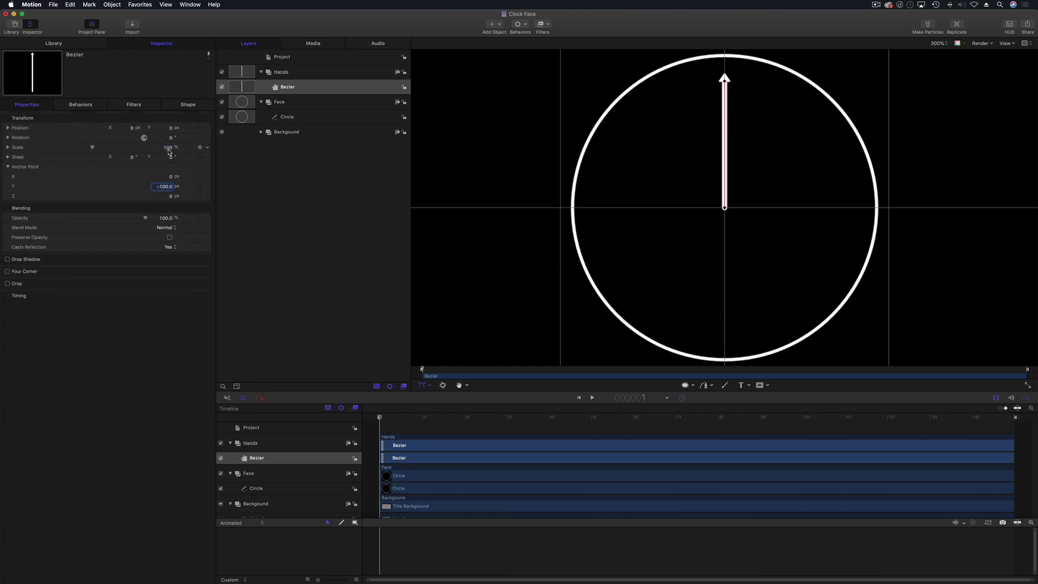
{"action": "left_click", "coordinate": [8, 148]}
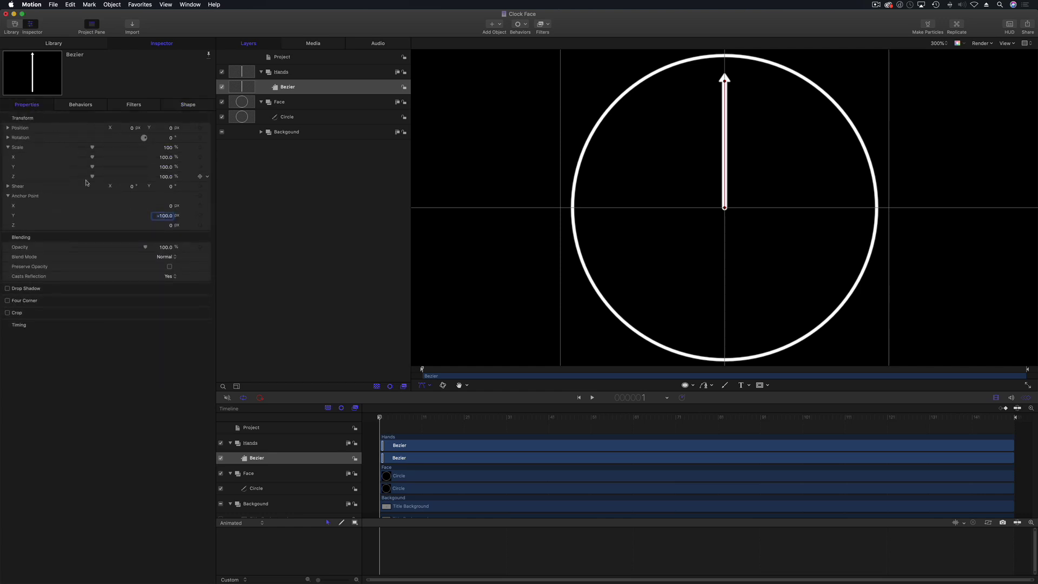
{"action": "left_click", "coordinate": [8, 147]}
Step: Publish the Bezier line's Control Points parameter
{"action": "left_click", "coordinate": [182, 105]}
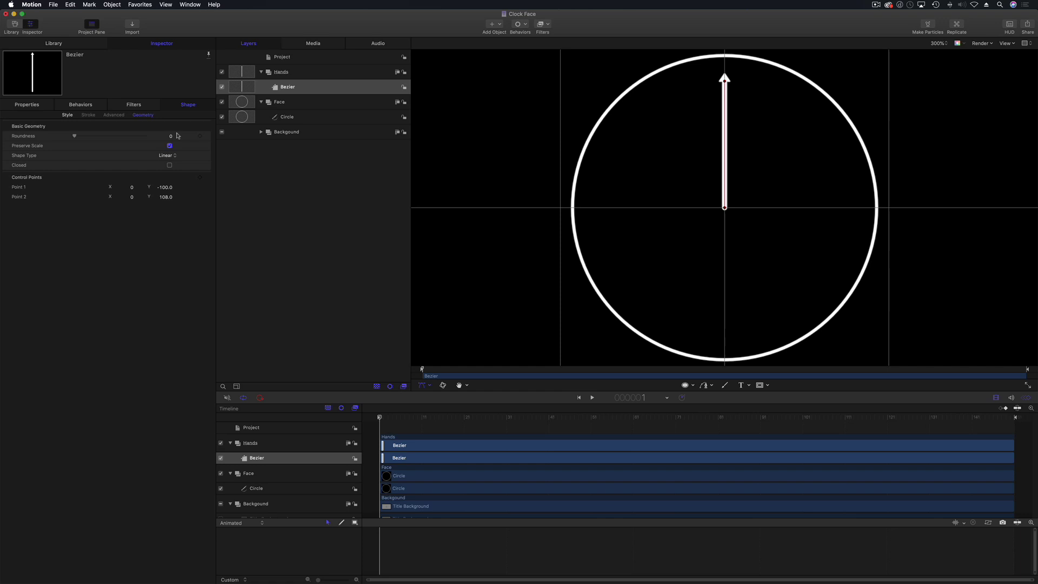
{"action": "left_click", "coordinate": [208, 178]}
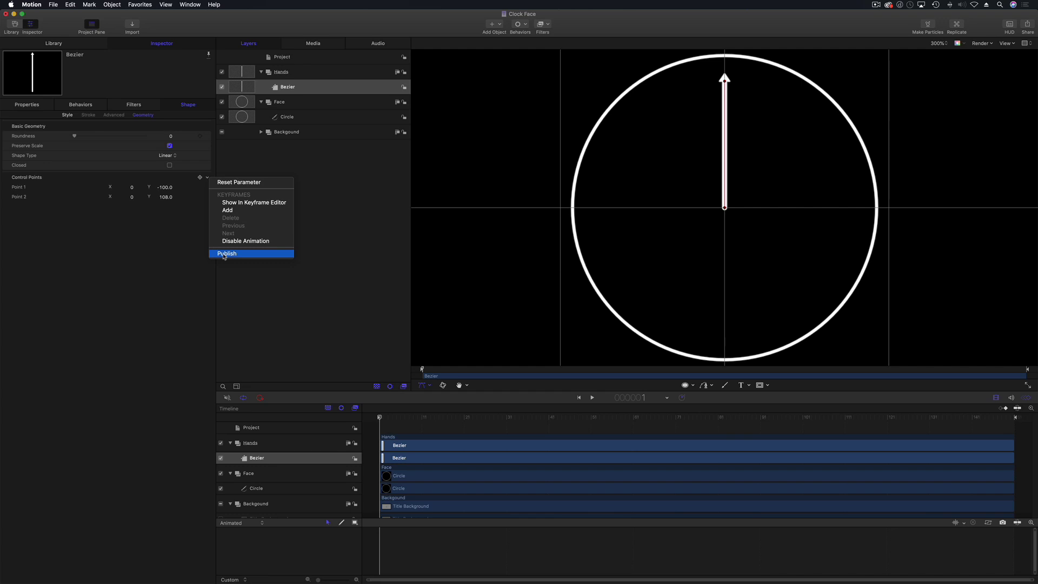
{"action": "left_click", "coordinate": [175, 253]}
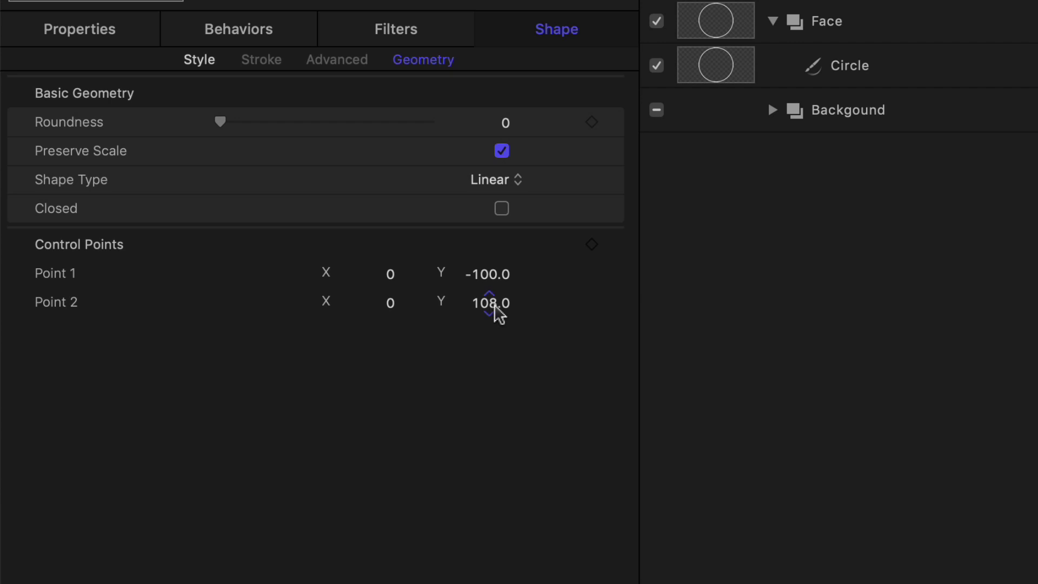
{"action": "left_click", "coordinate": [613, 246]}
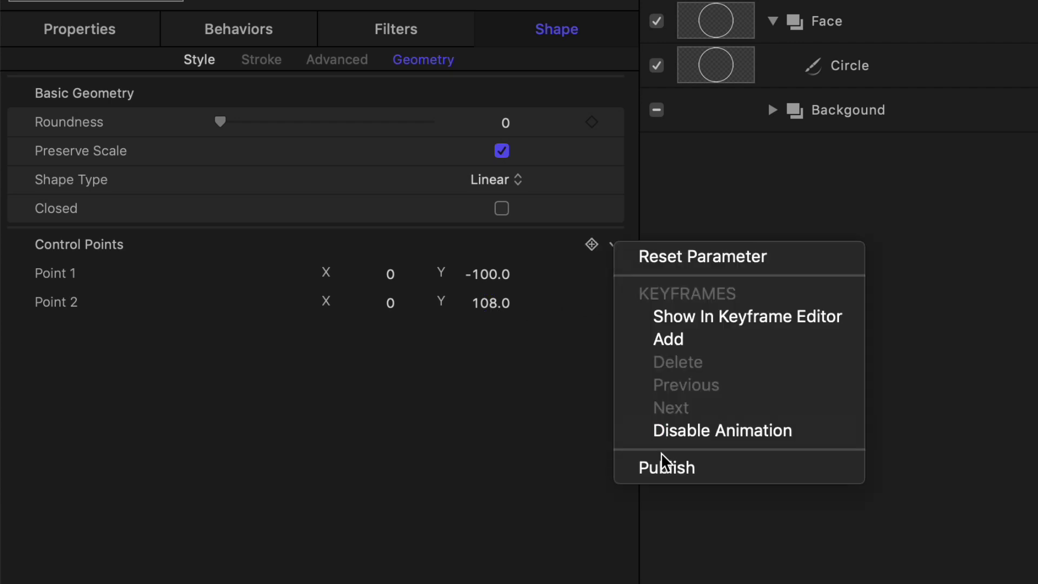
{"action": "left_click", "coordinate": [676, 475]}
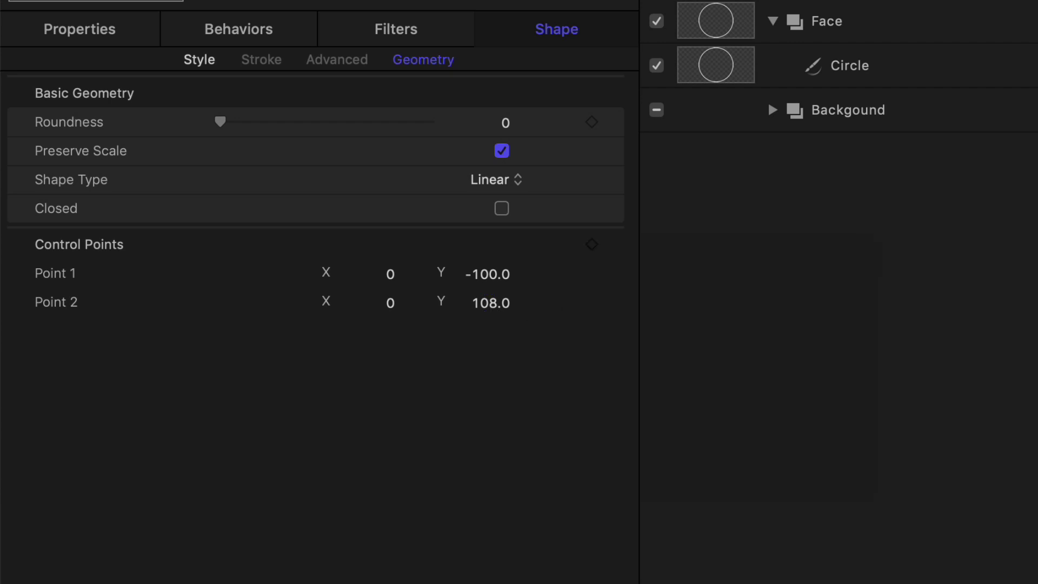
Step: Remove Control Points from the project's published parameters
{"action": "left_click", "coordinate": [810, 1]}
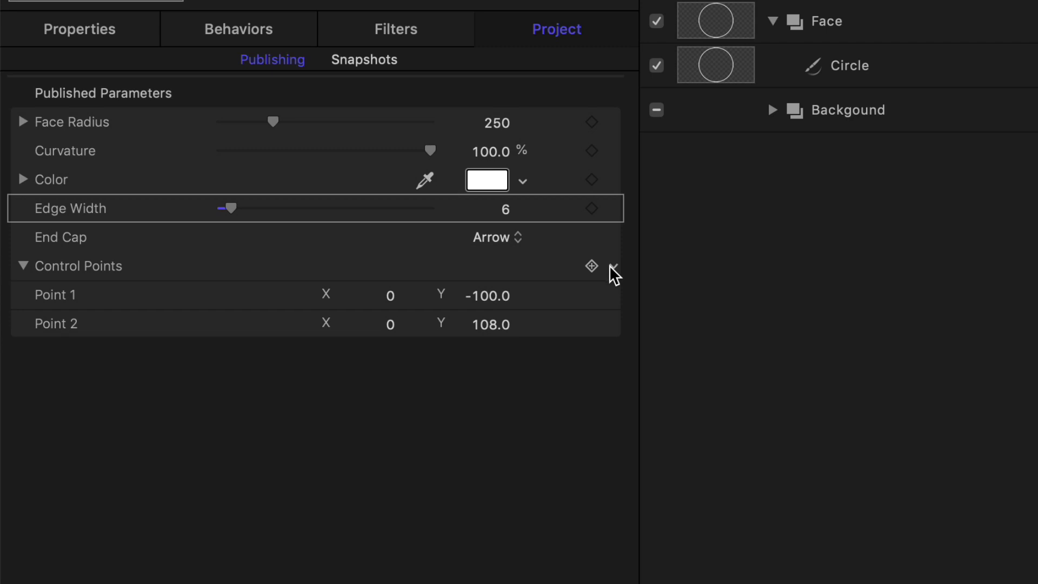
{"action": "left_click", "coordinate": [613, 266]}
{"action": "left_click", "coordinate": [676, 513]}
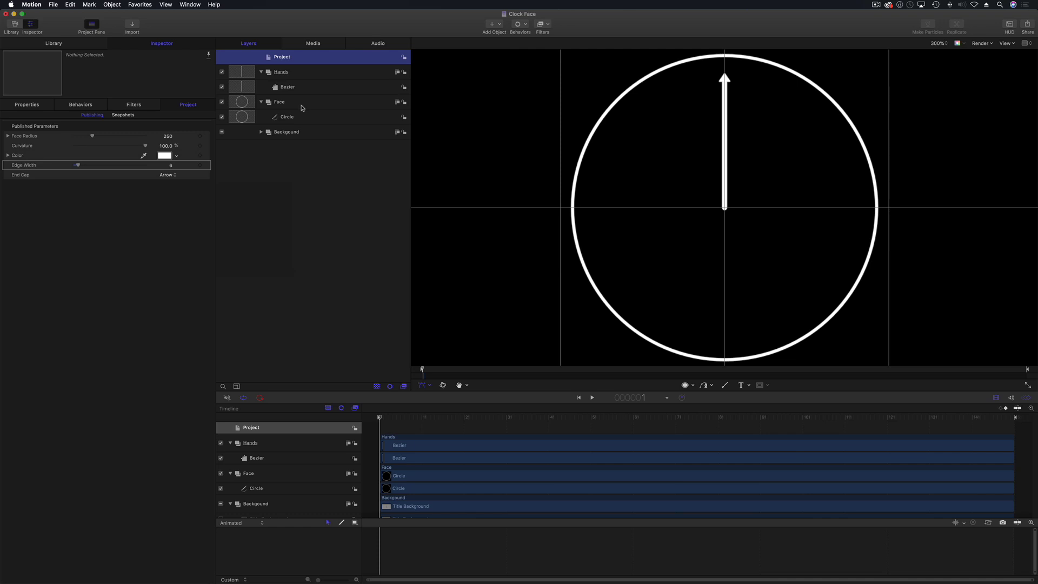
Step: Rename the Bezier layer in the Hands group as Minute Hand
{"action": "left_click", "coordinate": [289, 87]}
{"action": "left_click", "coordinate": [295, 87]}
{"action": "type", "text": "M"}
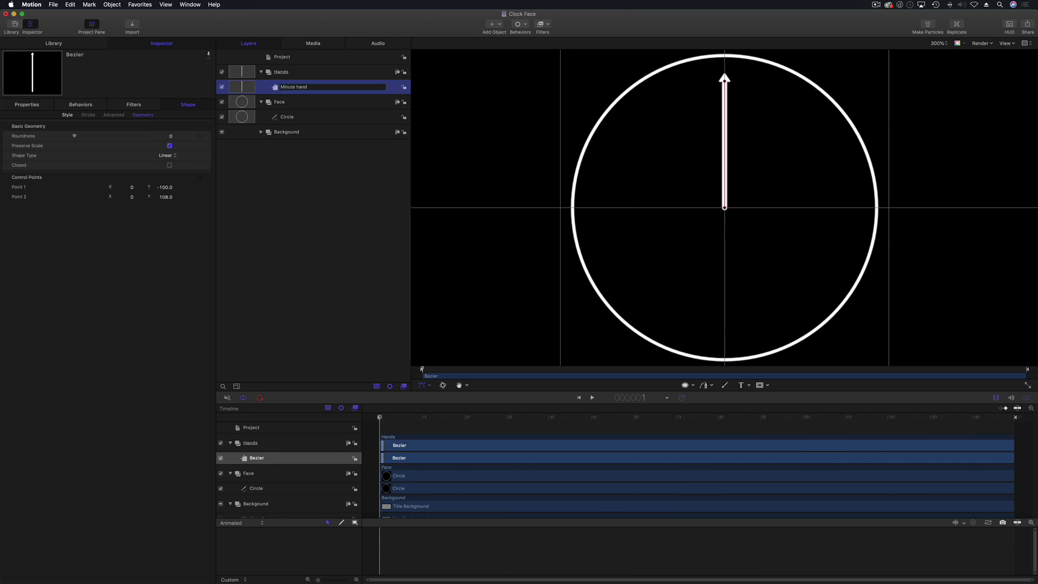
{"action": "type", "text": "inute Han"}
{"action": "key", "text": "Return"}
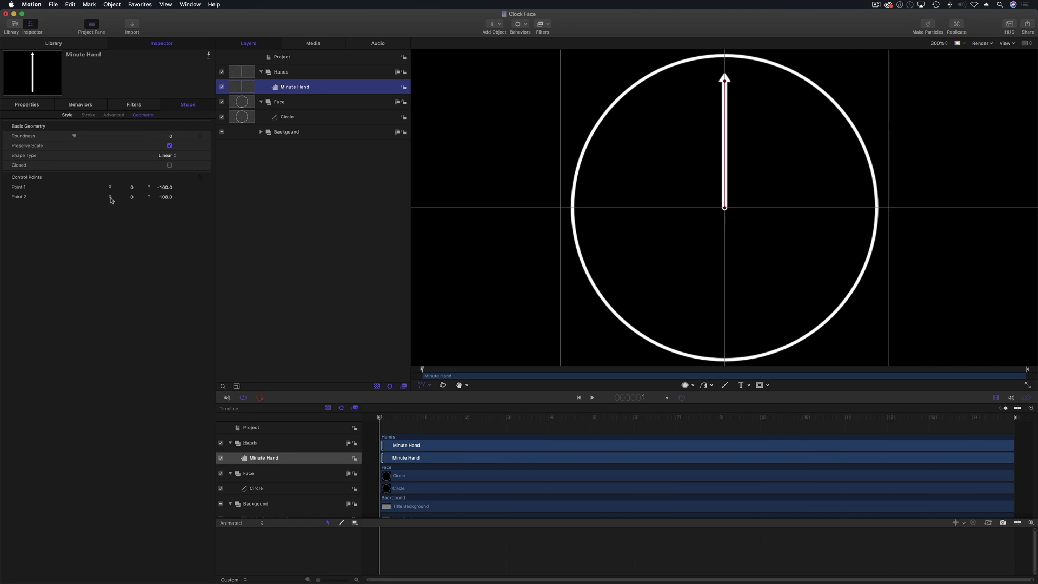
{"action": "left_click", "coordinate": [24, 192]}
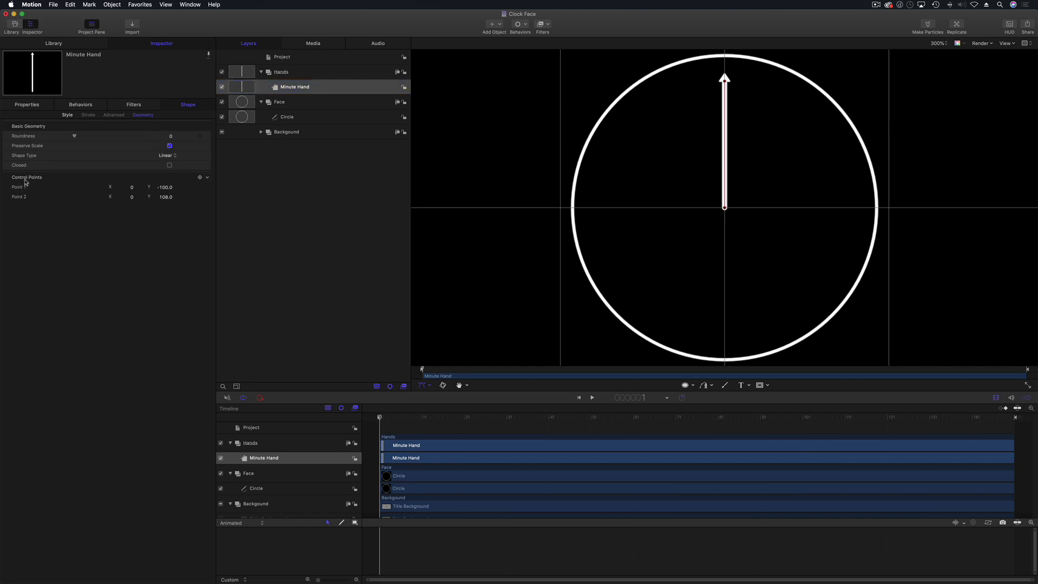
{"action": "right_click", "coordinate": [25, 182]}
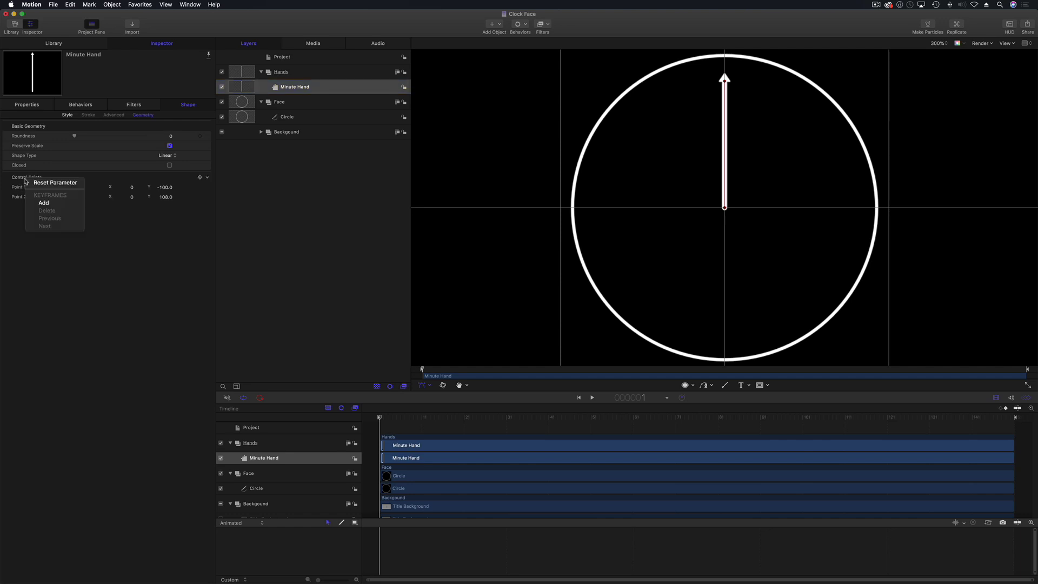
{"action": "left_click", "coordinate": [24, 208]}
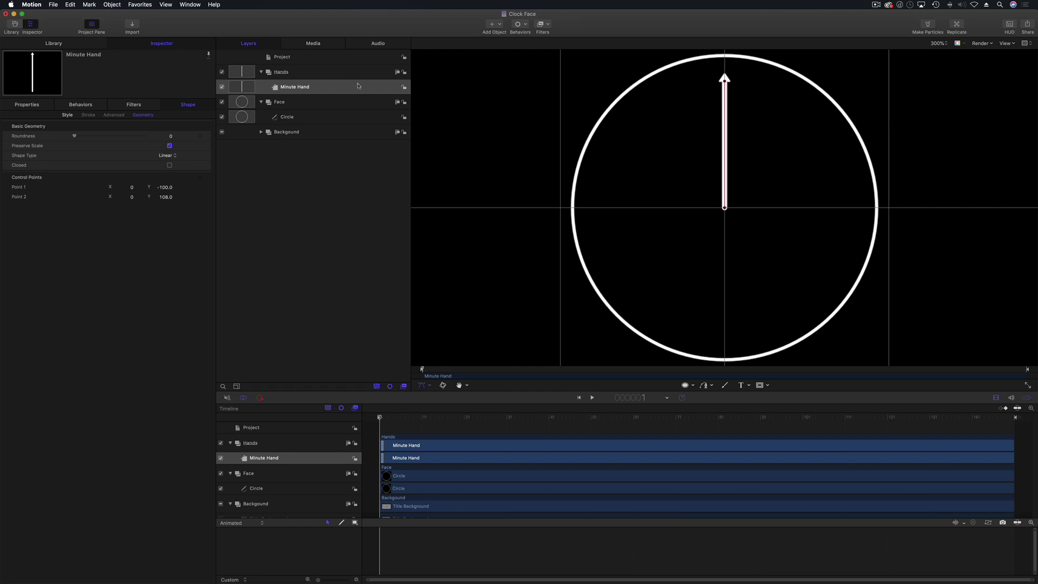
Step: Duplicate the Minute Hand layer and rename the copy as Hour Hand
{"action": "right_click", "coordinate": [274, 88]}
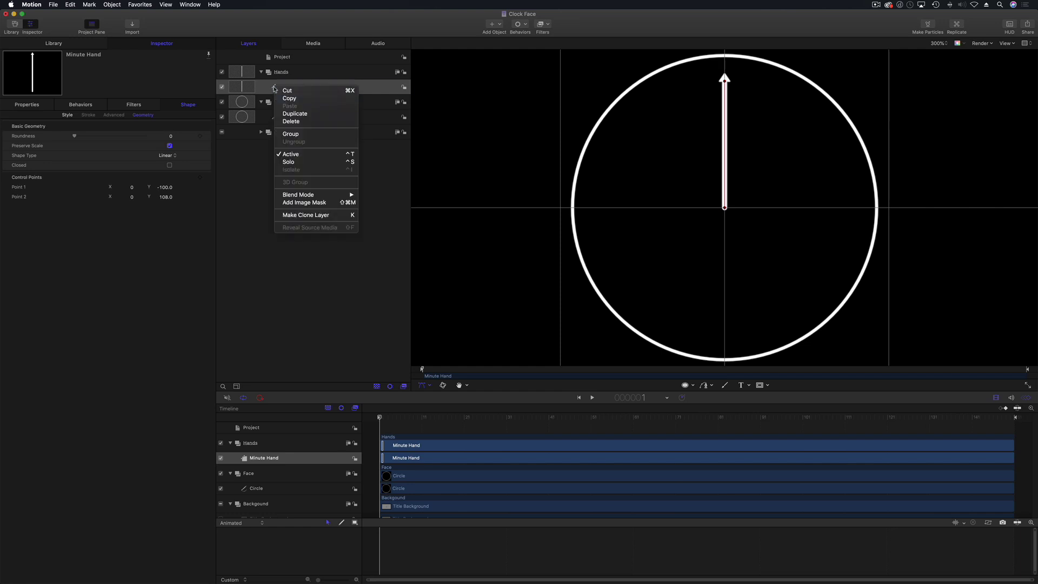
{"action": "left_click", "coordinate": [291, 114]}
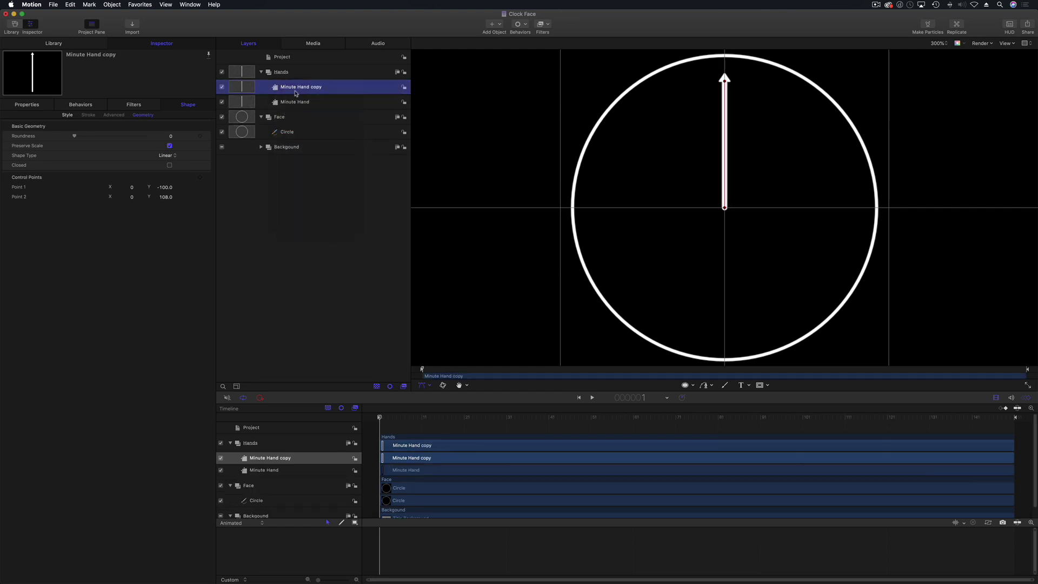
{"action": "double_click", "coordinate": [296, 88]}
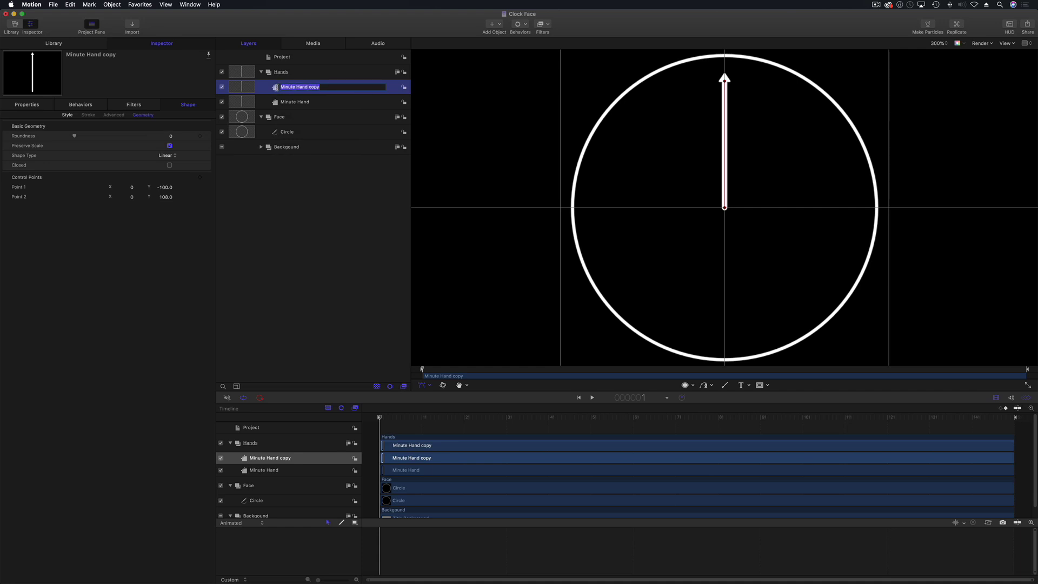
{"action": "type", "text": "Hour Hand"}
{"action": "key", "text": "Return"}
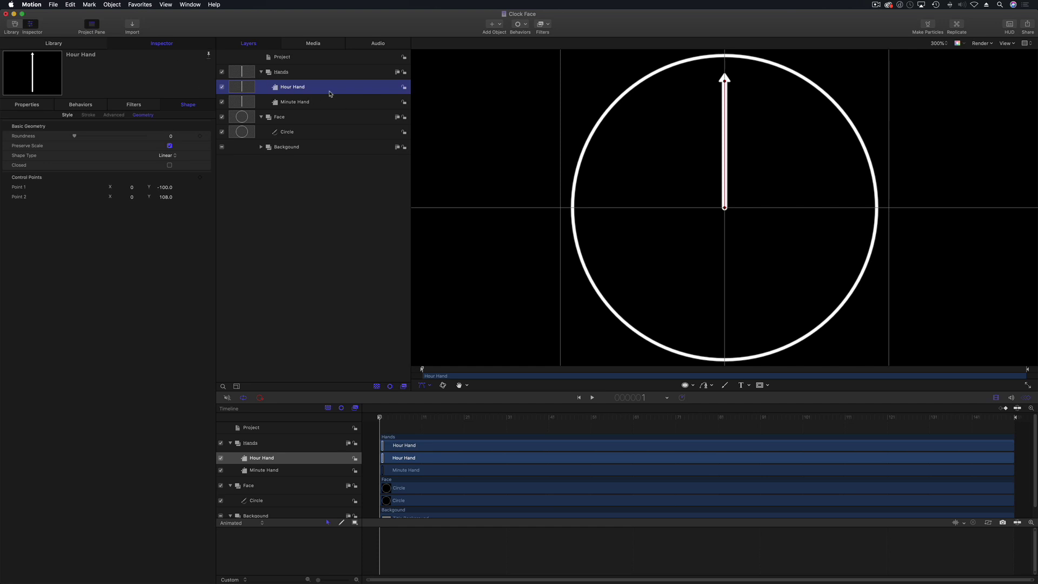
Step: Shorten the Hour Hand by lowering its Point 2 Y value
{"action": "left_click", "coordinate": [165, 198]}
{"action": "mouse_move", "coordinate": [167, 200]}
{"action": "left_mouse_down"}
{"action": "mouse_move", "coordinate": [154, 200]}
{"action": "mouse_move", "coordinate": [162, 198]}
{"action": "left_mouse_up"}
Step: Set the Minute Hand's Point 2 Y value to 120
{"action": "left_click", "coordinate": [281, 102]}
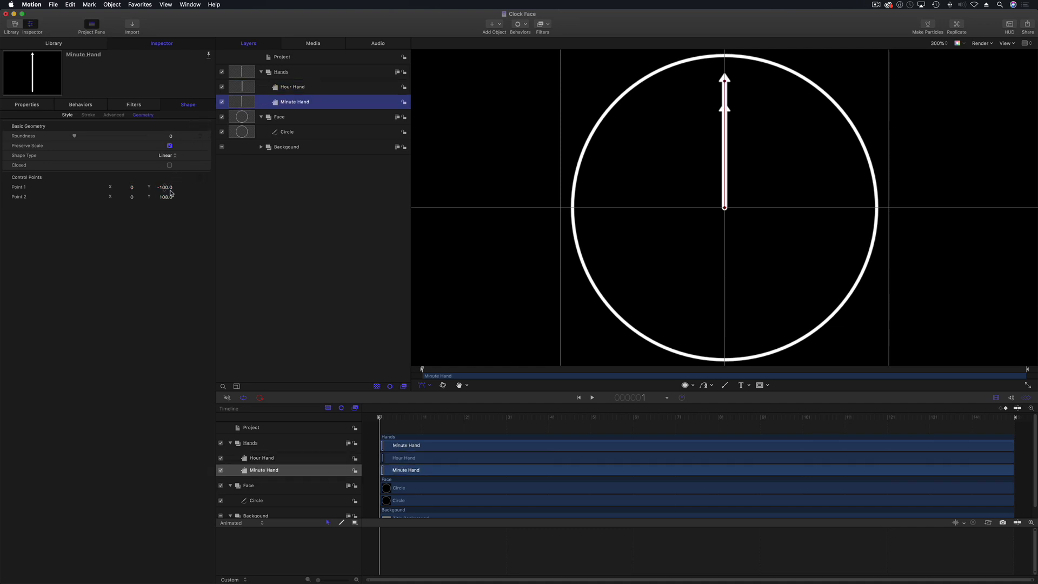
{"action": "left_click_drag", "start_coordinate": [163, 196], "coordinate": [164, 197]}
{"action": "left_click", "coordinate": [164, 196]}
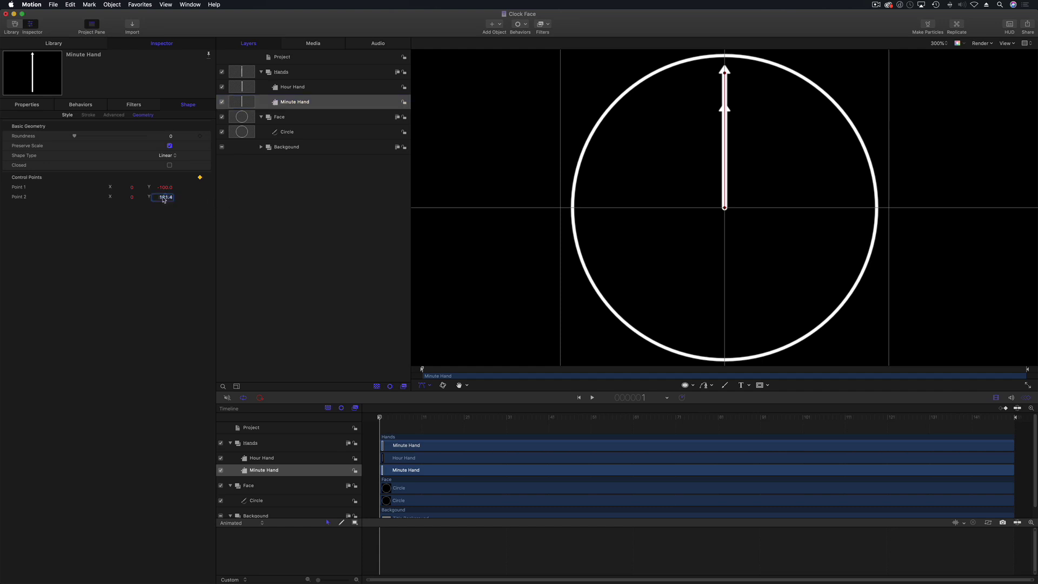
{"action": "type", "text": "120"}
{"action": "key", "text": "Return"}
Step: Set the Hour Hand's Point 2 Y value to 60
{"action": "left_click", "coordinate": [296, 90]}
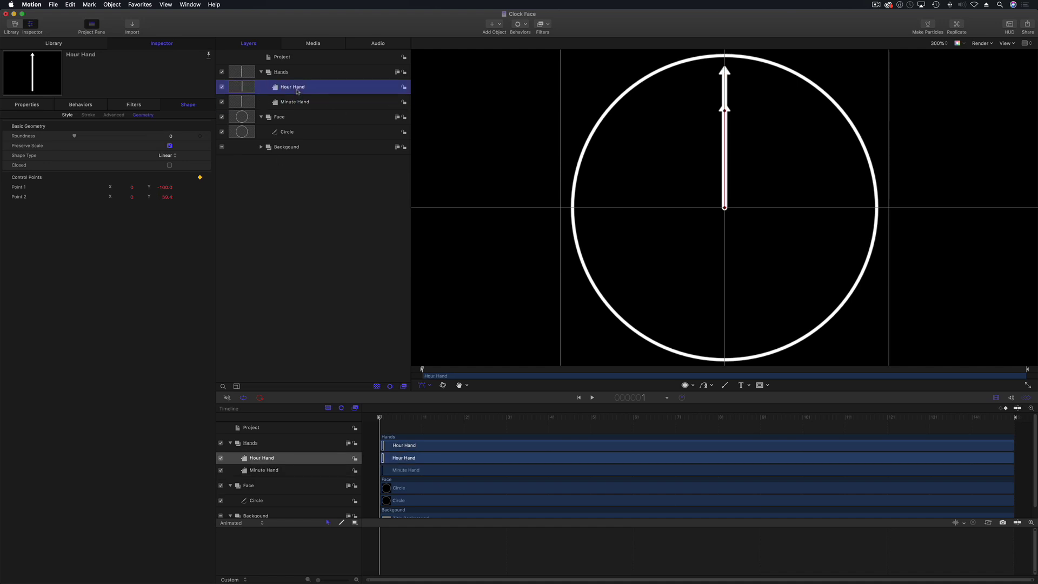
{"action": "left_click", "coordinate": [167, 198]}
{"action": "type", "text": "60"}
{"action": "key", "text": "Return"}
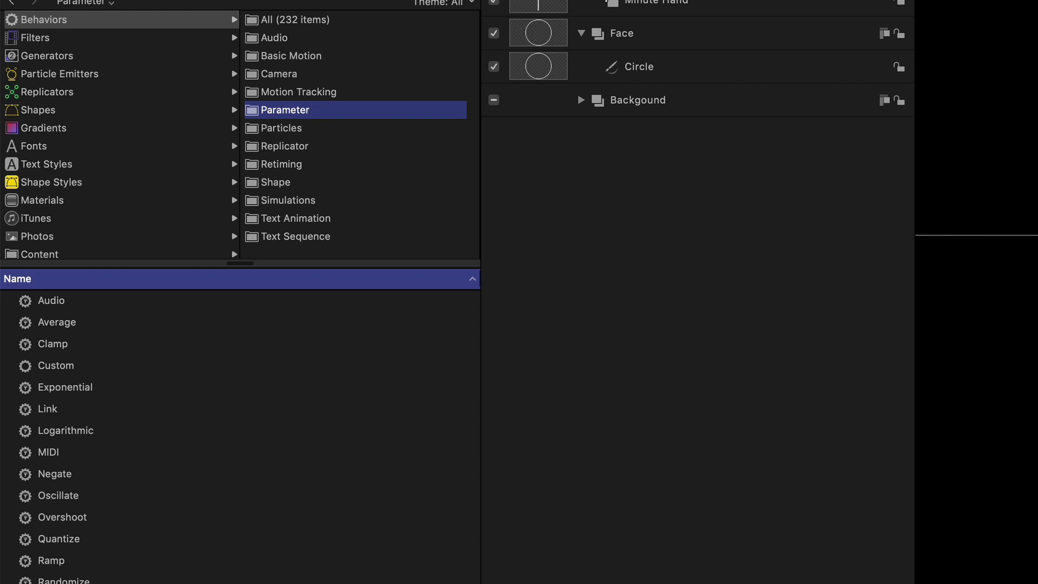
Step: Add a Ramp parameter behavior to the Hour Hand and open the behavior's settings
{"action": "left_click_drag", "start_coordinate": [27, 559], "coordinate": [693, 3]}
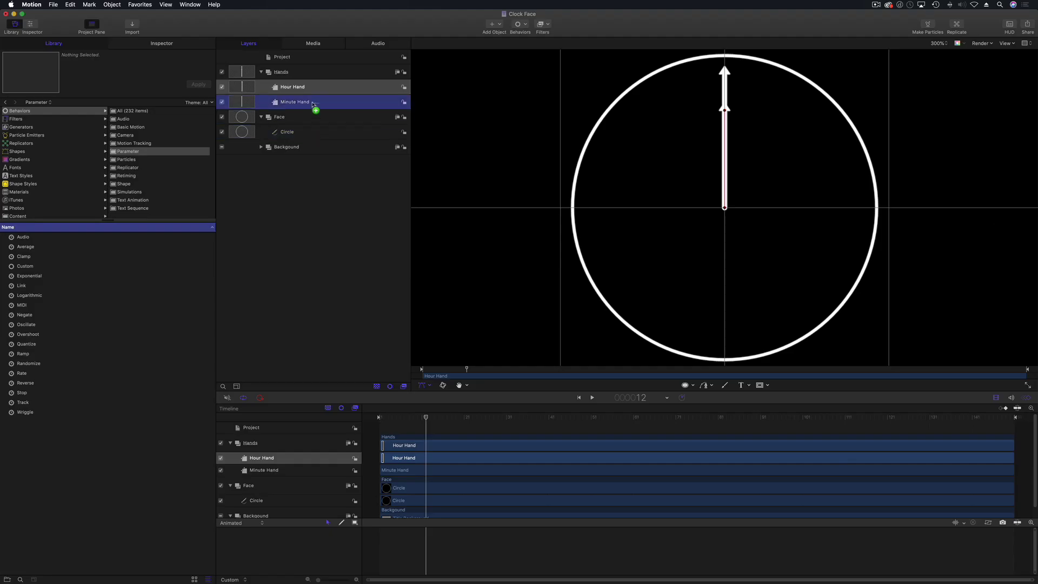
{"action": "left_click_drag", "start_coordinate": [313, 104], "coordinate": [314, 90]}
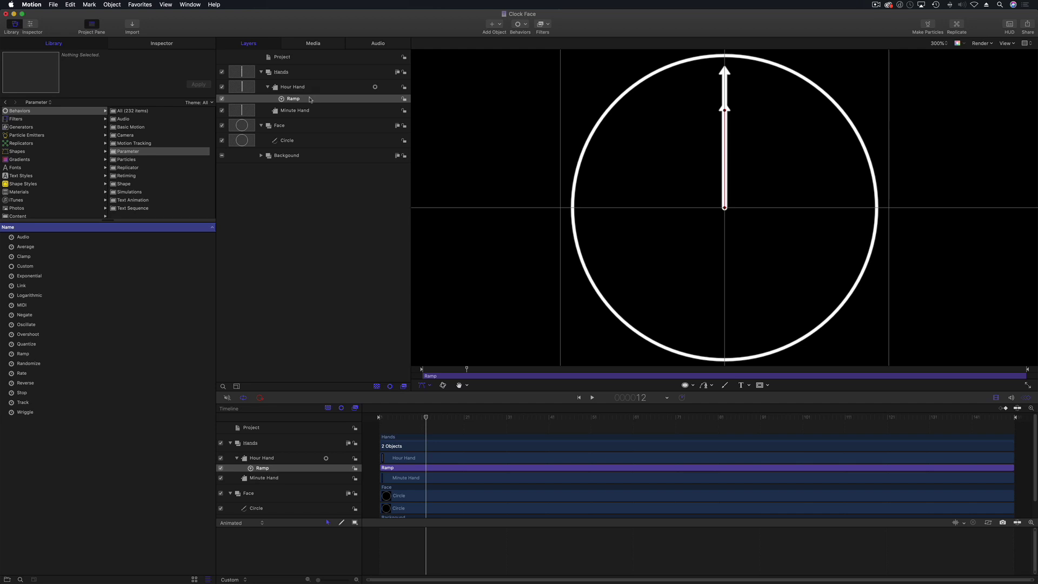
{"action": "left_click", "coordinate": [178, 48]}
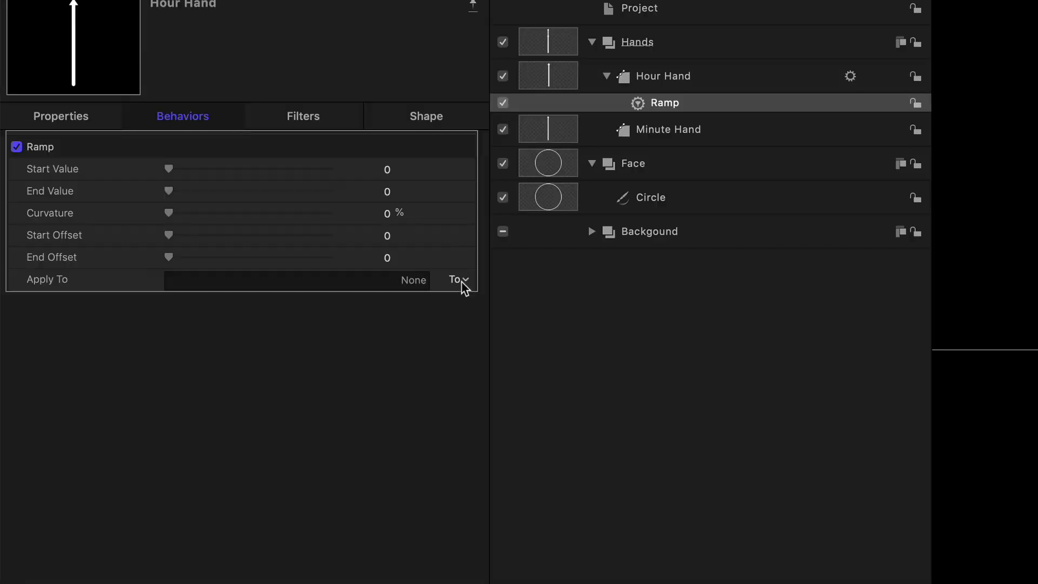
Step: Apply the Hour Hand's Ramp behavior to its Z rotation
{"action": "left_click", "coordinate": [461, 280]}
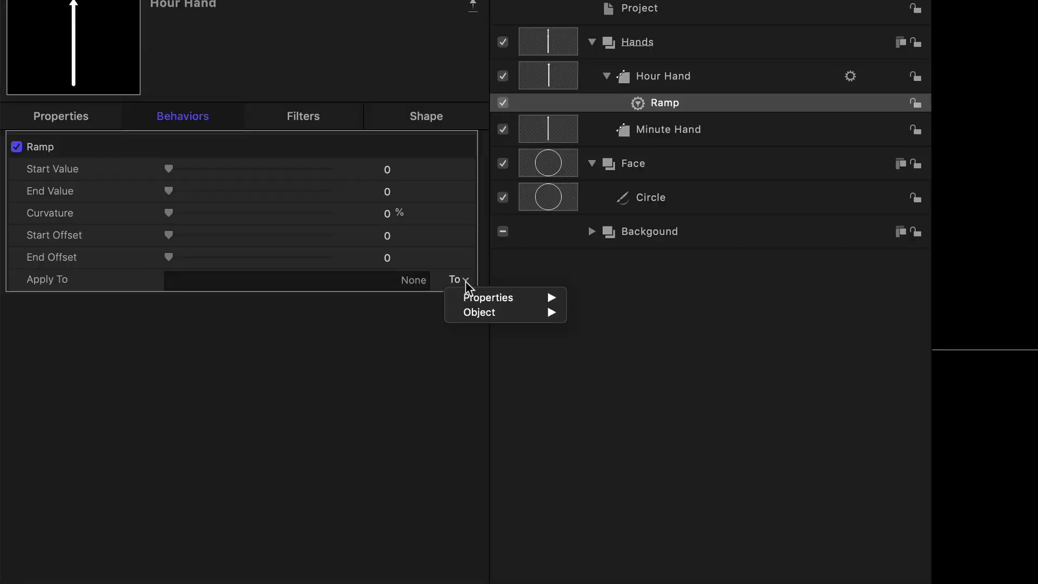
{"action": "mouse_move", "coordinate": [473, 301]}
{"action": "mouse_move", "coordinate": [619, 315]}
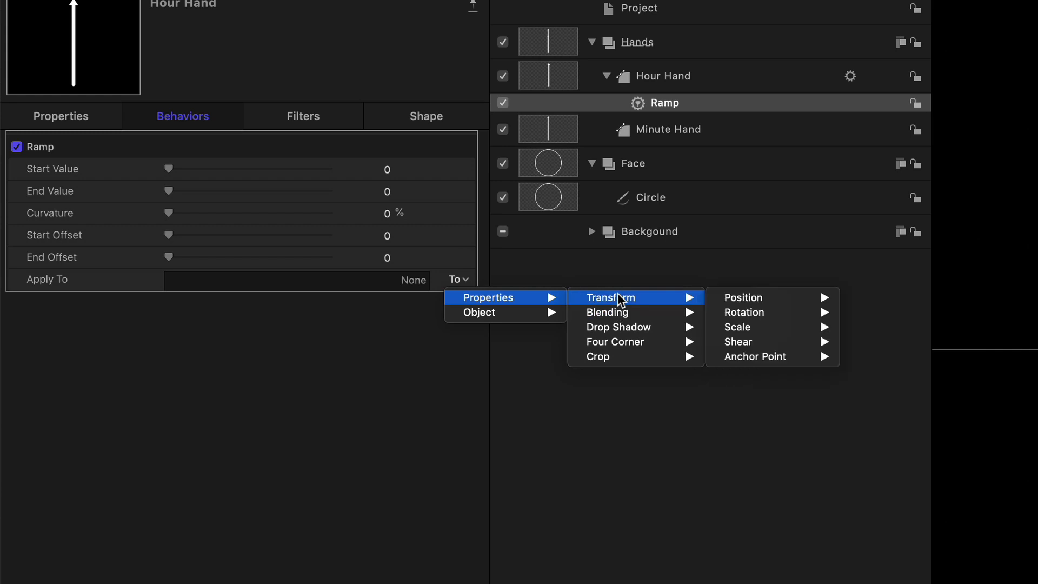
{"action": "mouse_move", "coordinate": [757, 305]}
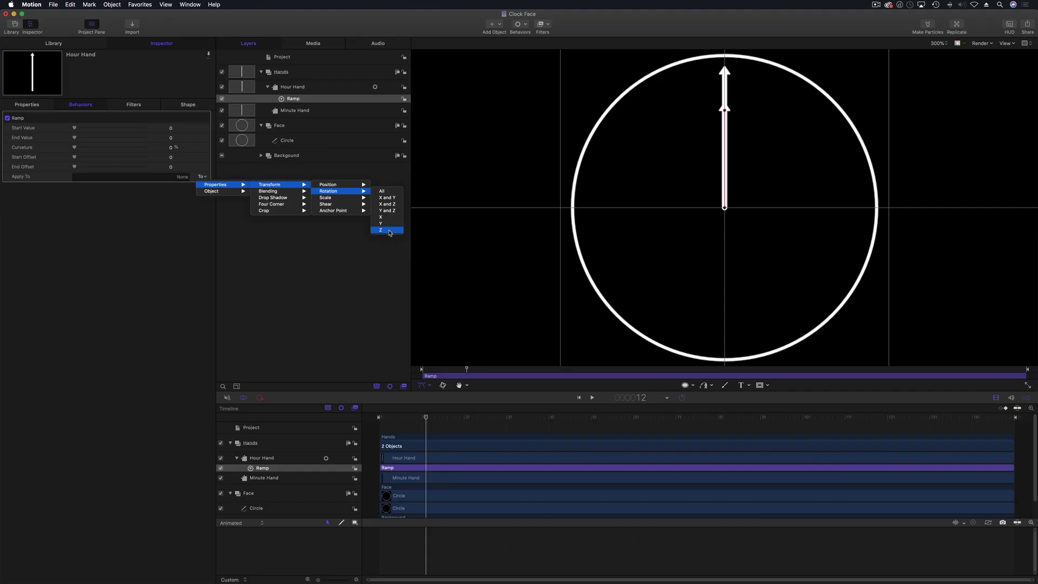
{"action": "left_click", "coordinate": [884, 406]}
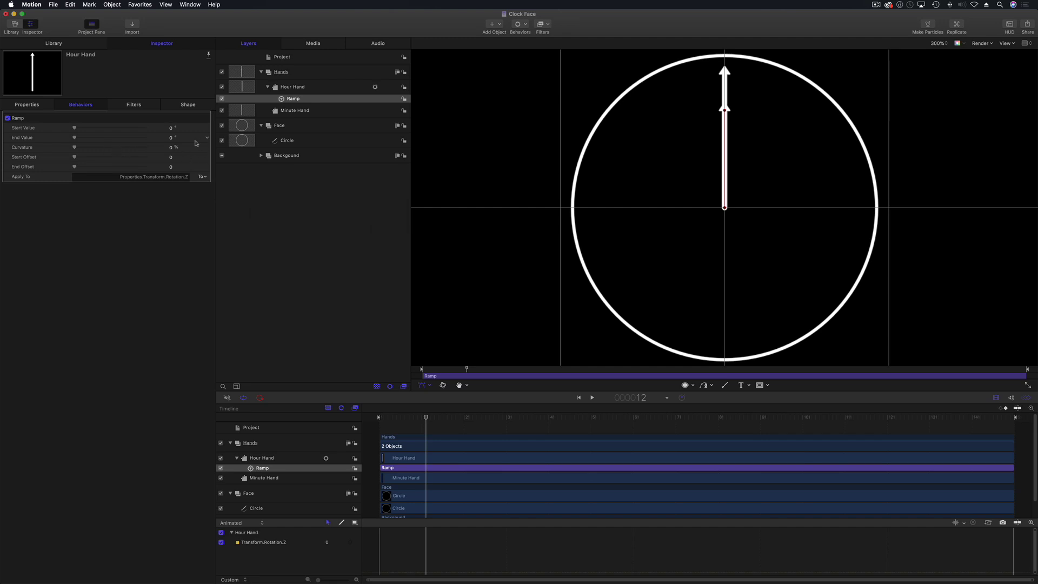
Step: Set the Hour Hand Ramp's End Value to -353° and move the playhead to frame 150
{"action": "left_click_drag", "start_coordinate": [171, 137], "coordinate": [234, 137]}
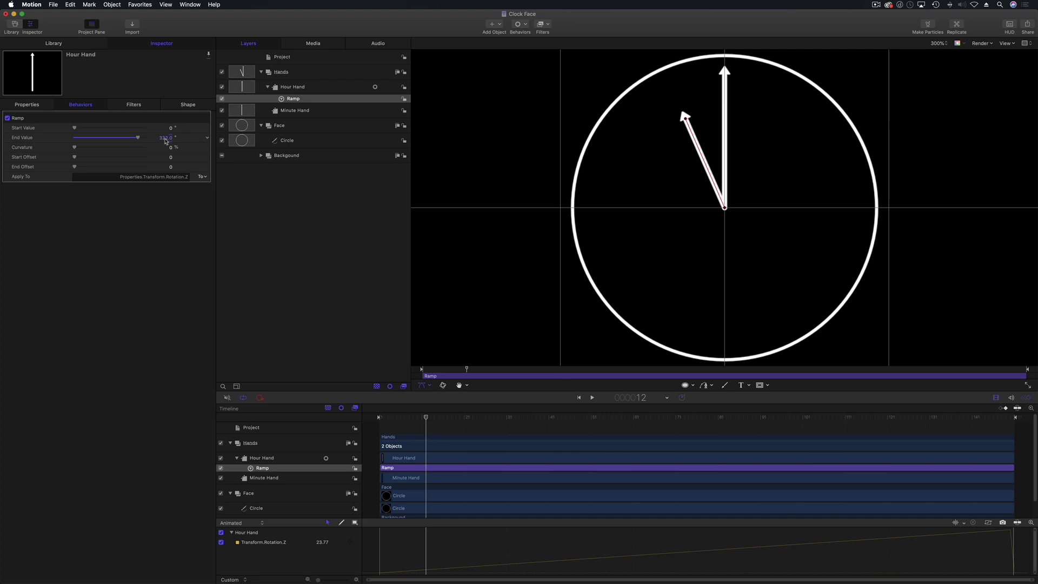
{"action": "mouse_move", "coordinate": [170, 139]}
{"action": "left_mouse_down"}
{"action": "mouse_move", "coordinate": [152, 138]}
{"action": "mouse_move", "coordinate": [166, 137]}
{"action": "left_mouse_up"}
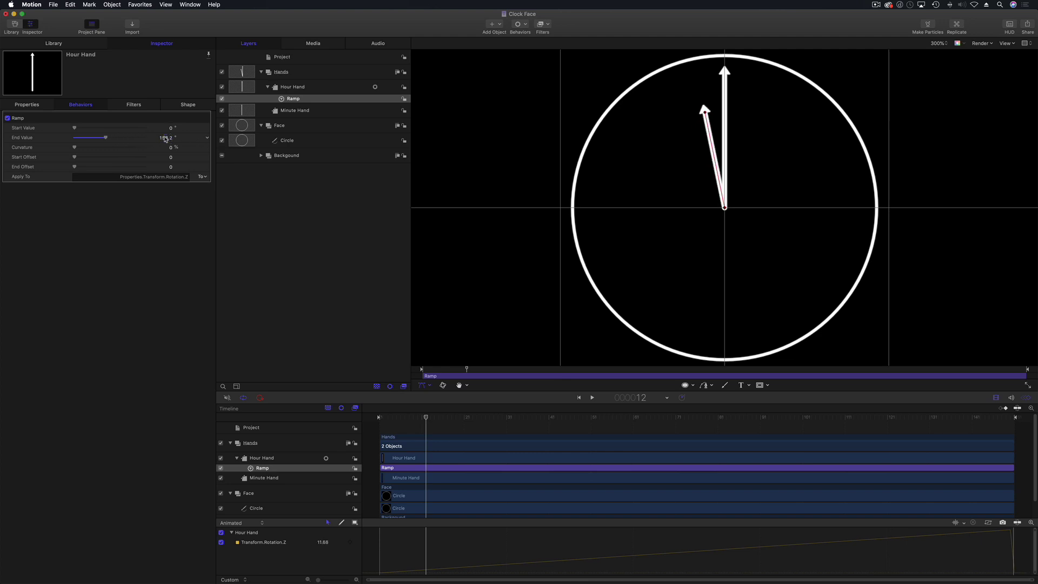
{"action": "left_click", "coordinate": [166, 138]}
{"action": "key", "text": "BackSpace"}
{"action": "type", "text": "-353"}
{"action": "key", "text": "Return"}
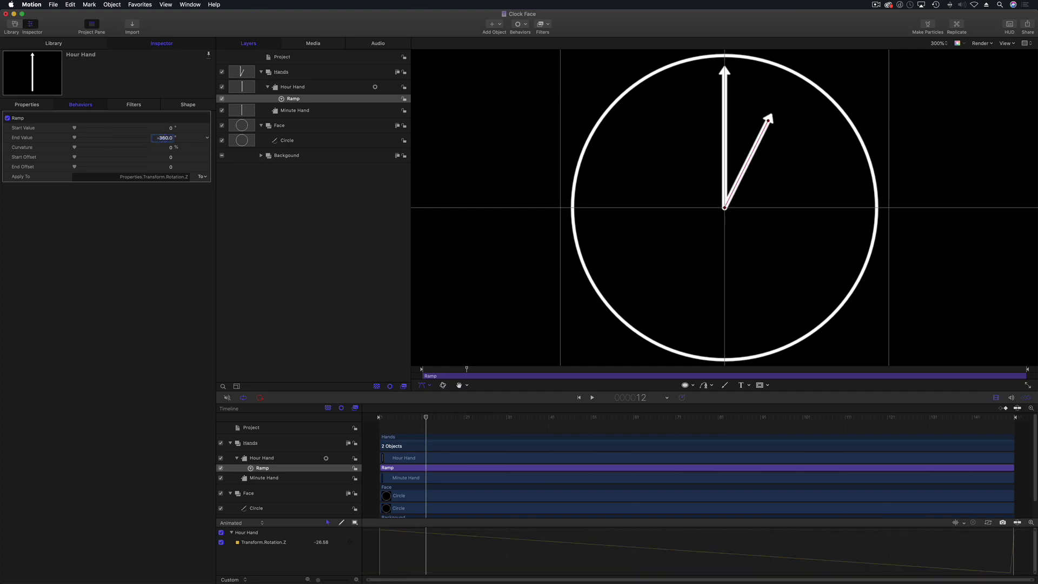
{"action": "left_click_drag", "start_coordinate": [396, 418], "coordinate": [1035, 445]}
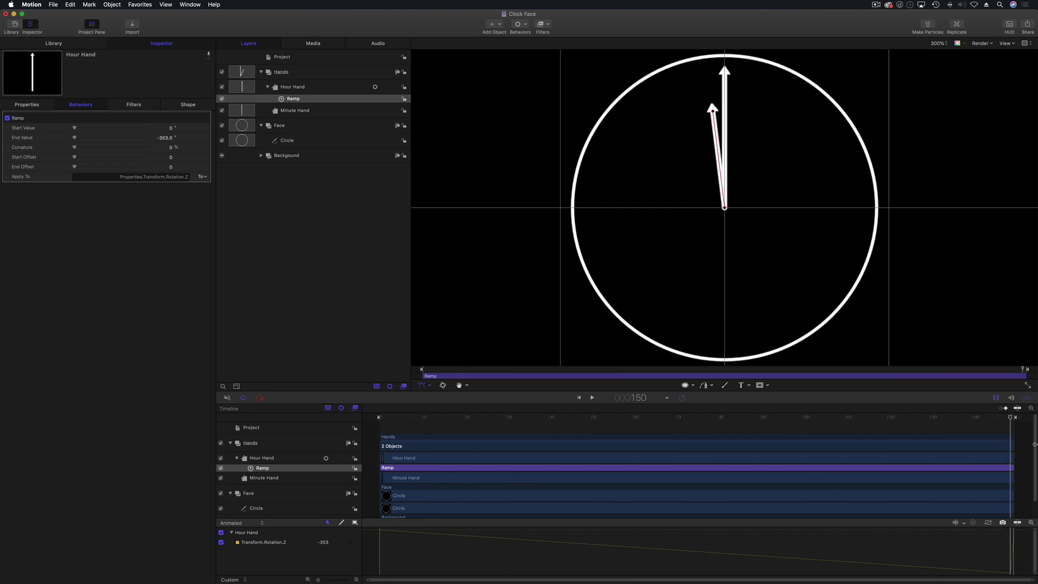
Step: Trim the end of the Hour Hand's Ramp behavior by about one frame and scrub through the hand's rotation
{"action": "mouse_move", "coordinate": [1010, 419]}
{"action": "left_mouse_down"}
{"action": "mouse_move", "coordinate": [511, 421]}
{"action": "mouse_move", "coordinate": [1010, 421]}
{"action": "left_mouse_up"}
{"action": "left_click_drag", "start_coordinate": [1009, 417], "coordinate": [981, 418]}
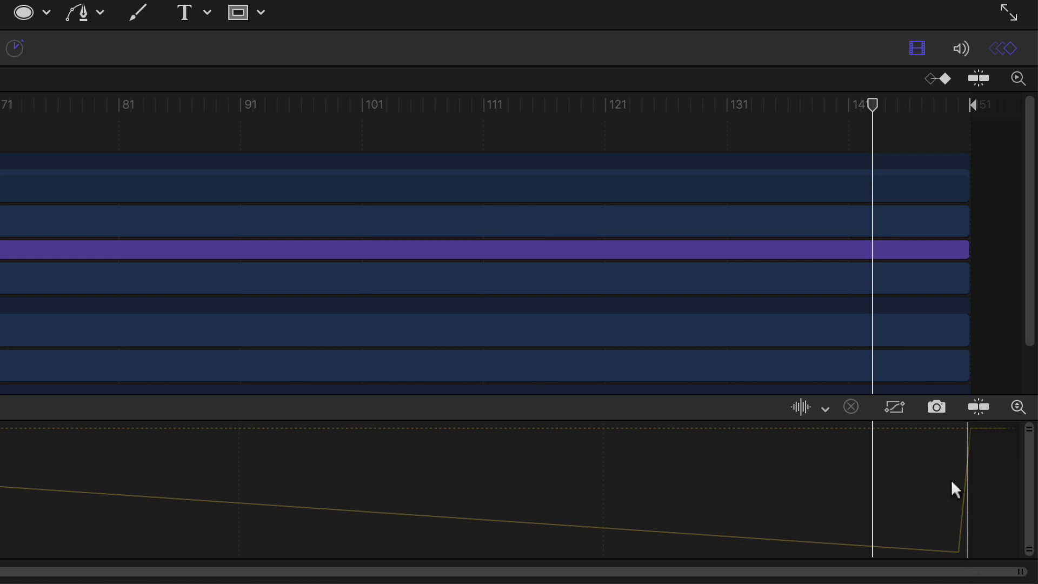
{"action": "mouse_move", "coordinate": [968, 250]}
{"action": "left_mouse_down"}
{"action": "mouse_move", "coordinate": [977, 251]}
{"action": "mouse_move", "coordinate": [956, 250]}
{"action": "left_mouse_up"}
{"action": "mouse_move", "coordinate": [999, 418]}
{"action": "left_mouse_down"}
{"action": "mouse_move", "coordinate": [1016, 419]}
{"action": "mouse_move", "coordinate": [443, 427]}
{"action": "mouse_move", "coordinate": [387, 445]}
{"action": "mouse_move", "coordinate": [381, 432]}
{"action": "mouse_move", "coordinate": [1019, 424]}
{"action": "mouse_move", "coordinate": [998, 424]}
{"action": "left_mouse_up"}
{"action": "left_click_drag", "start_coordinate": [848, 425], "coordinate": [472, 449]}
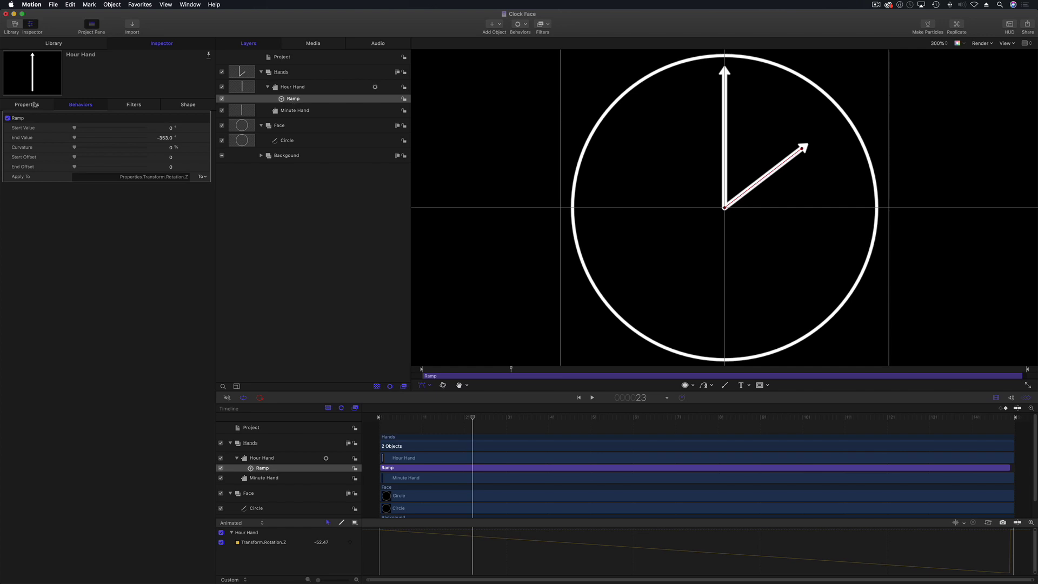
Step: Add a Link parameter behavior to the Minute Hand with the Hour Hand as its source object
{"action": "left_click", "coordinate": [42, 46]}
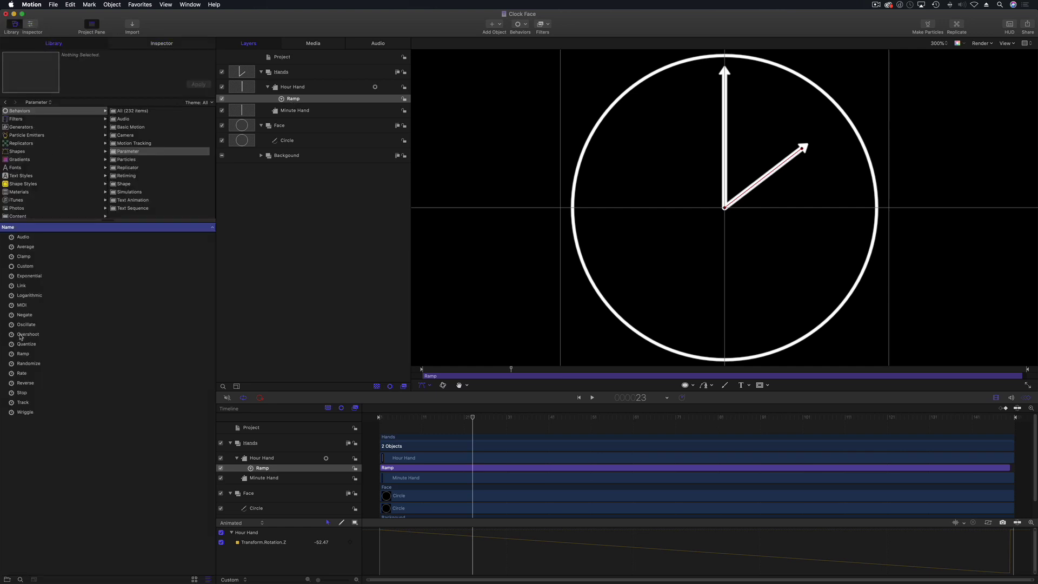
{"action": "left_click_drag", "start_coordinate": [12, 287], "coordinate": [306, 112]}
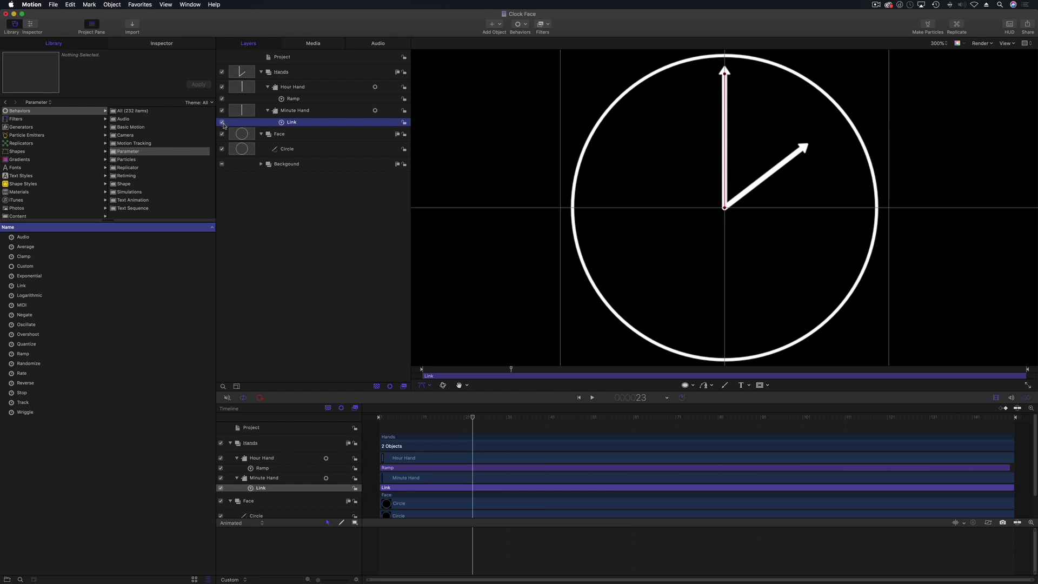
{"action": "left_click", "coordinate": [170, 45]}
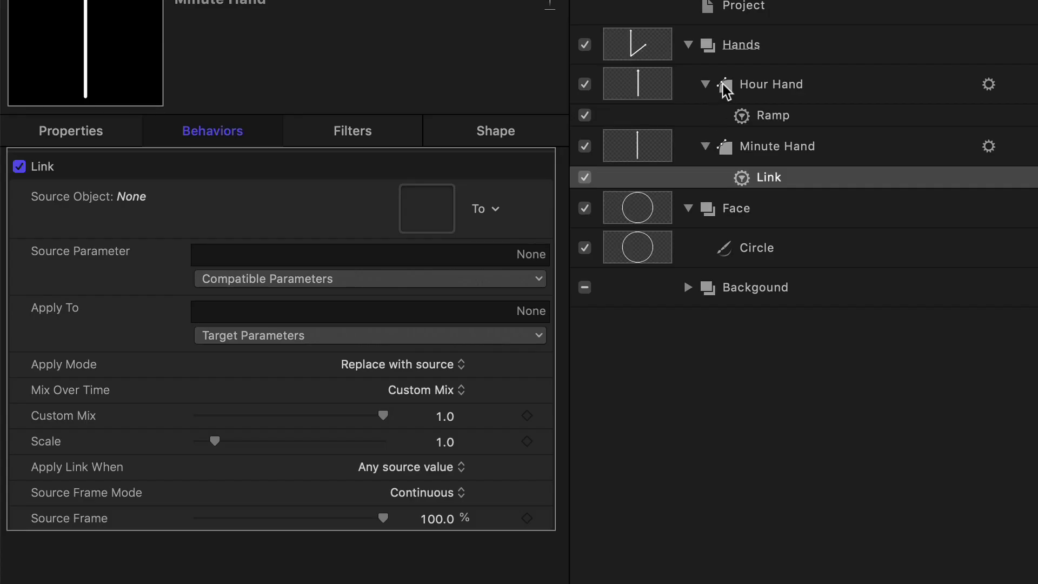
{"action": "left_click_drag", "start_coordinate": [725, 85], "coordinate": [424, 215]}
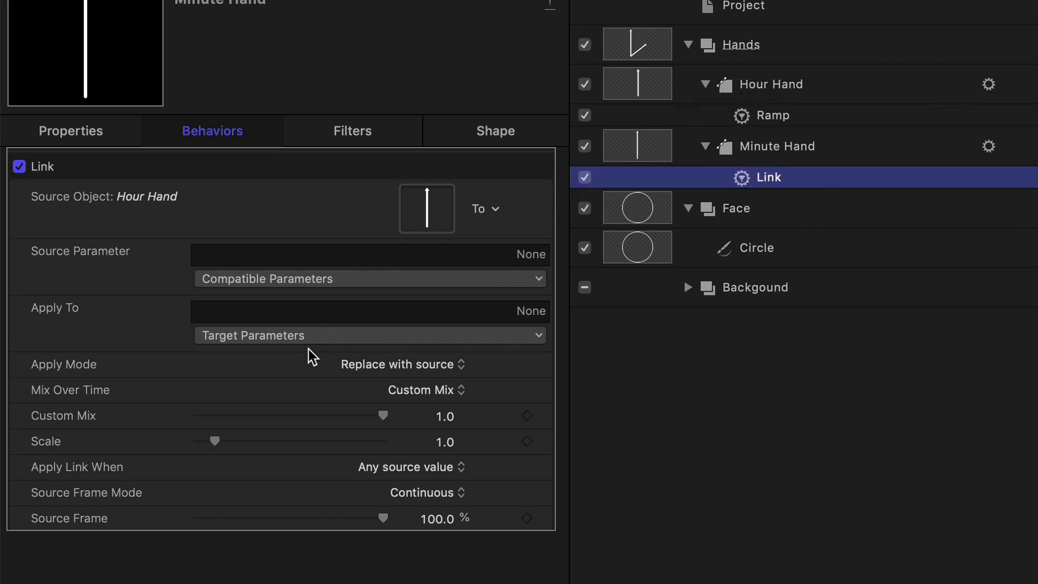
Step: Set both the target and source parameters of the Minute Hand's Link behavior to Z rotation
{"action": "left_click", "coordinate": [271, 339]}
{"action": "mouse_move", "coordinate": [271, 359]}
{"action": "mouse_move", "coordinate": [621, 358]}
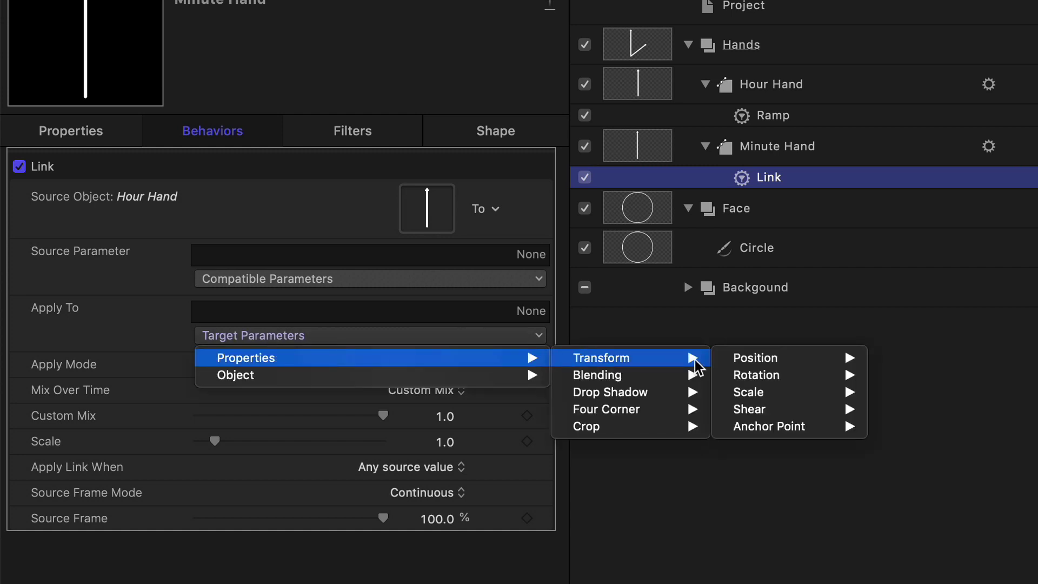
{"action": "mouse_move", "coordinate": [794, 359]}
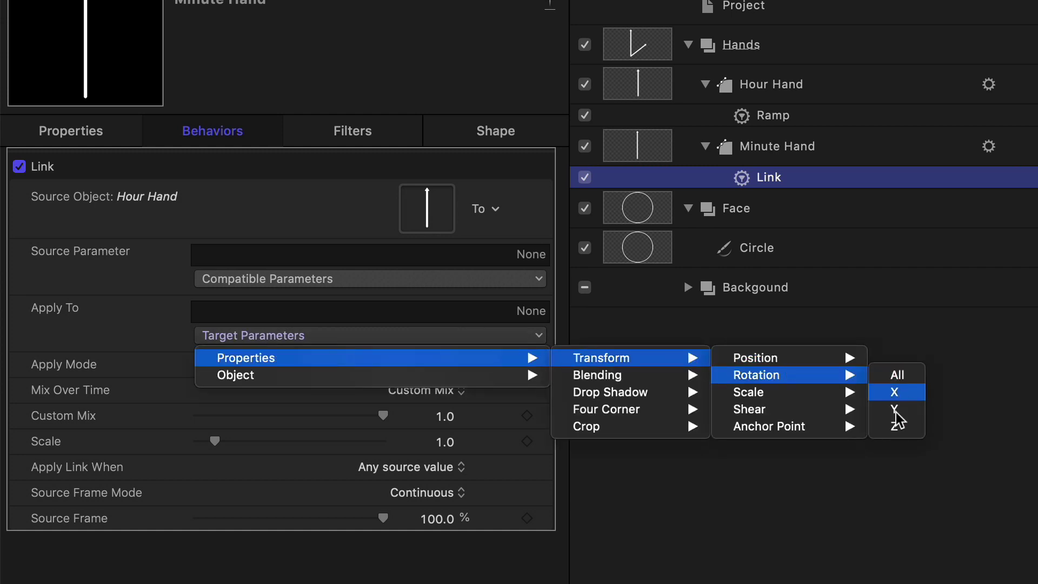
{"action": "left_click", "coordinate": [894, 427]}
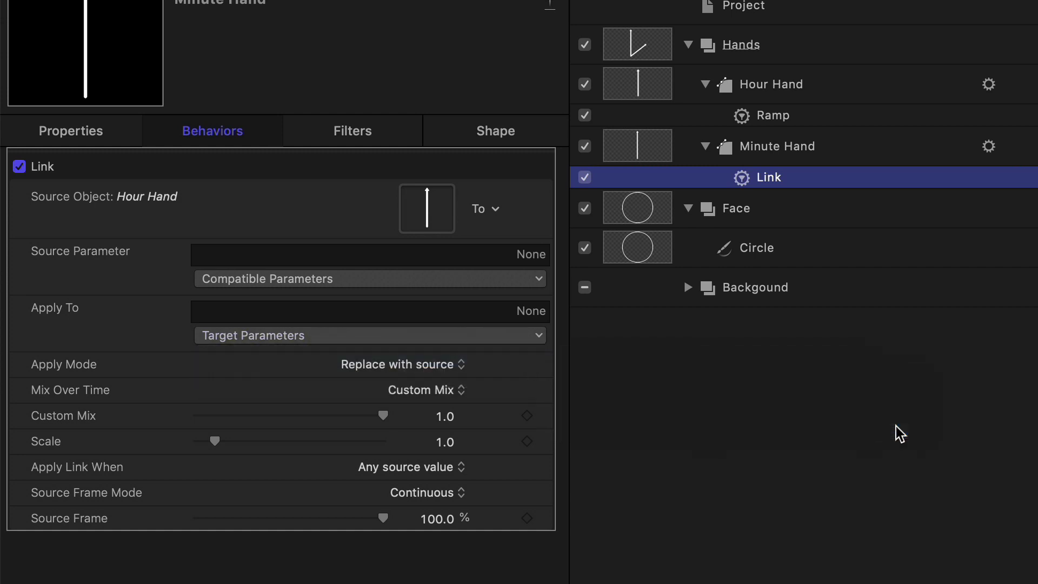
{"action": "left_click", "coordinate": [271, 280]}
{"action": "mouse_move", "coordinate": [276, 320]}
{"action": "mouse_move", "coordinate": [602, 301]}
{"action": "mouse_move", "coordinate": [746, 318]}
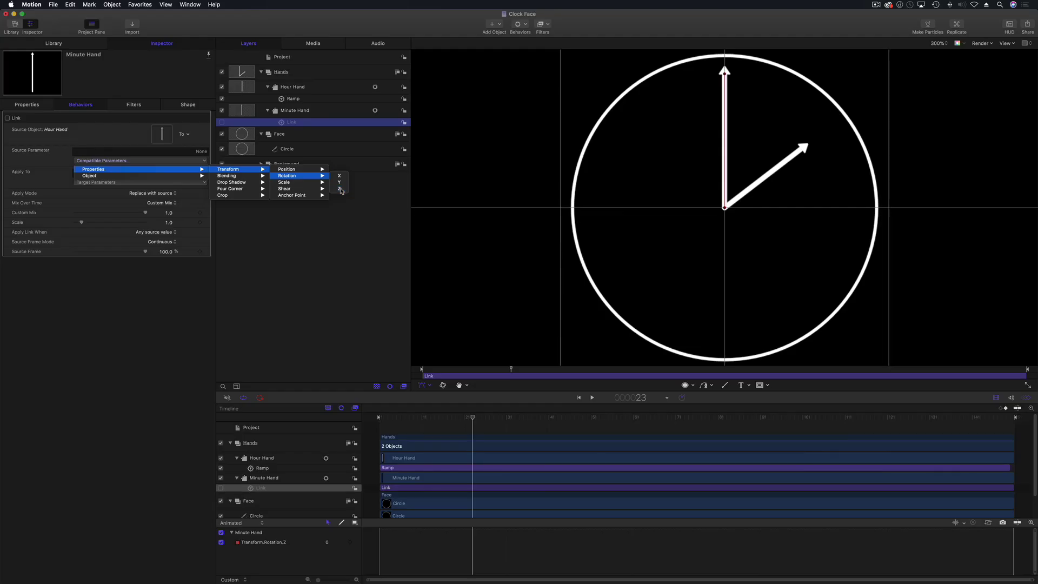
{"action": "left_click", "coordinate": [896, 353]}
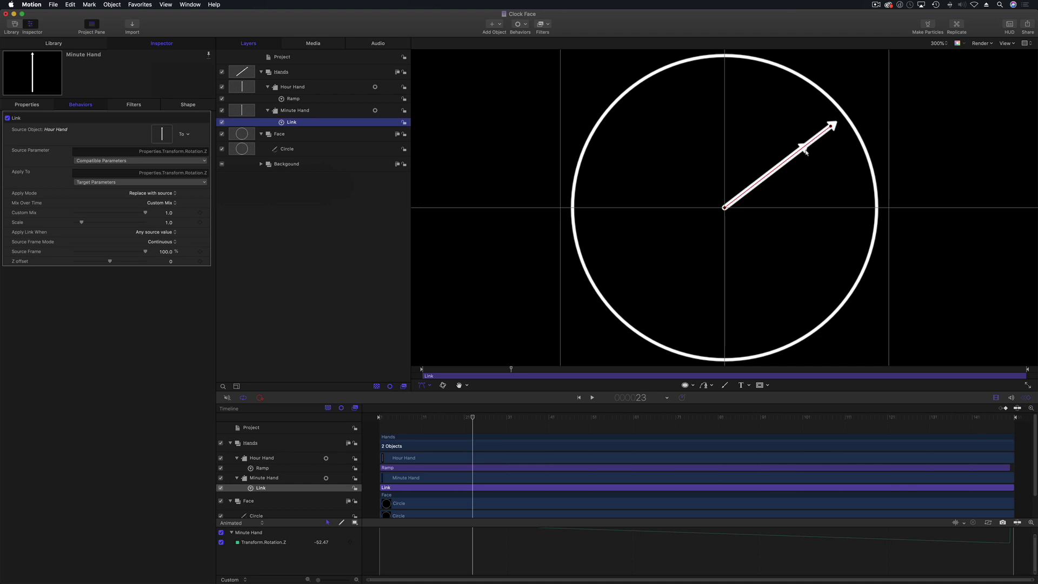
Step: Set the Minute Hand Link's Scale to 12 and delete the keyframes recorded for that parameter
{"action": "left_click", "coordinate": [169, 223]}
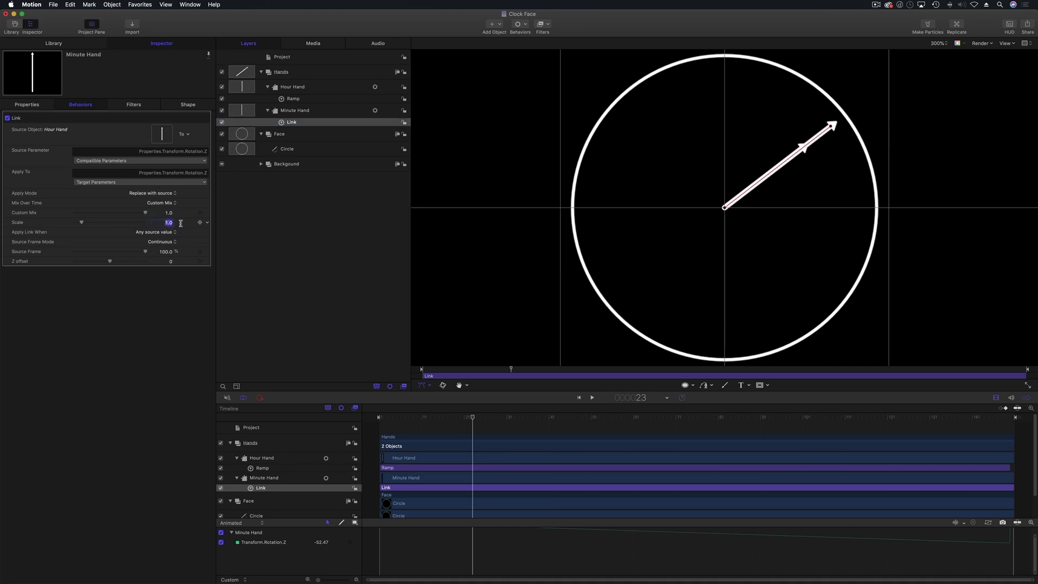
{"action": "type", "text": "12"}
{"action": "key", "text": "Return"}
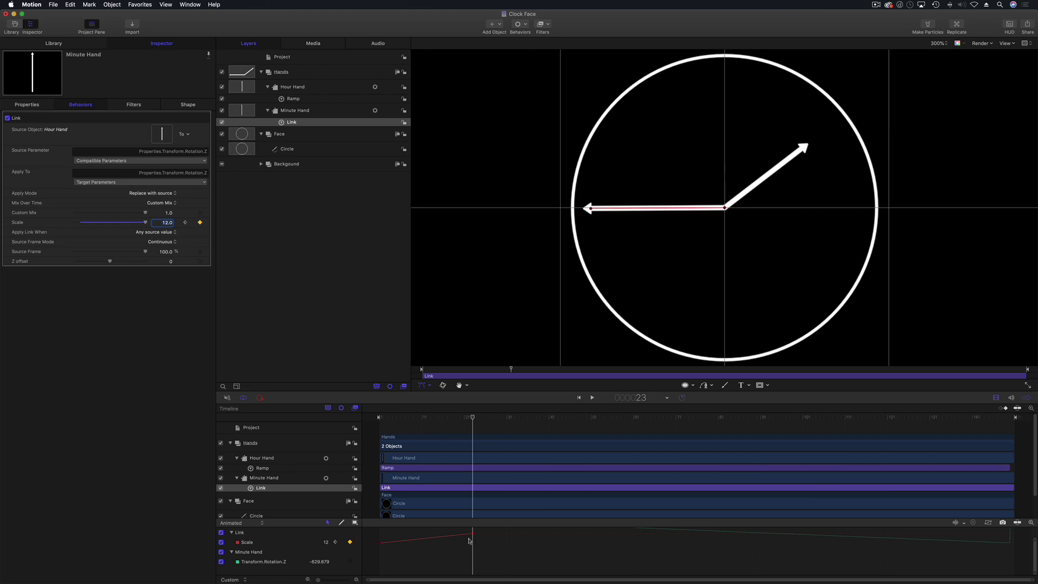
{"action": "left_click_drag", "start_coordinate": [492, 555], "coordinate": [372, 532]}
{"action": "key", "text": "Delete"}
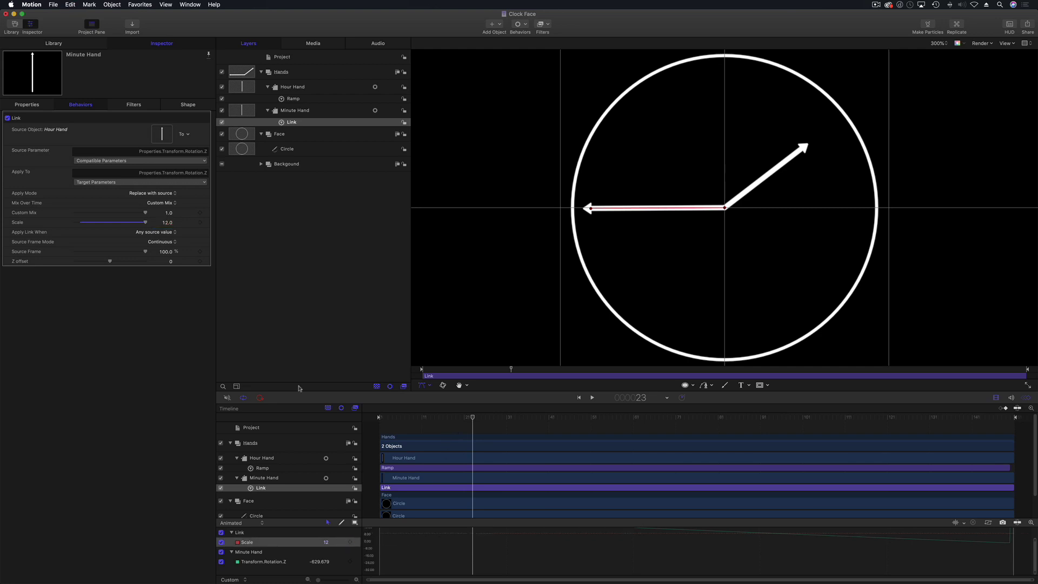
Step: Scrub the timeline back to the first frame to check how both hands rotate
{"action": "left_click", "coordinate": [260, 397]}
{"action": "left_click", "coordinate": [259, 399]}
{"action": "left_click_drag", "start_coordinate": [473, 418], "coordinate": [381, 428]}
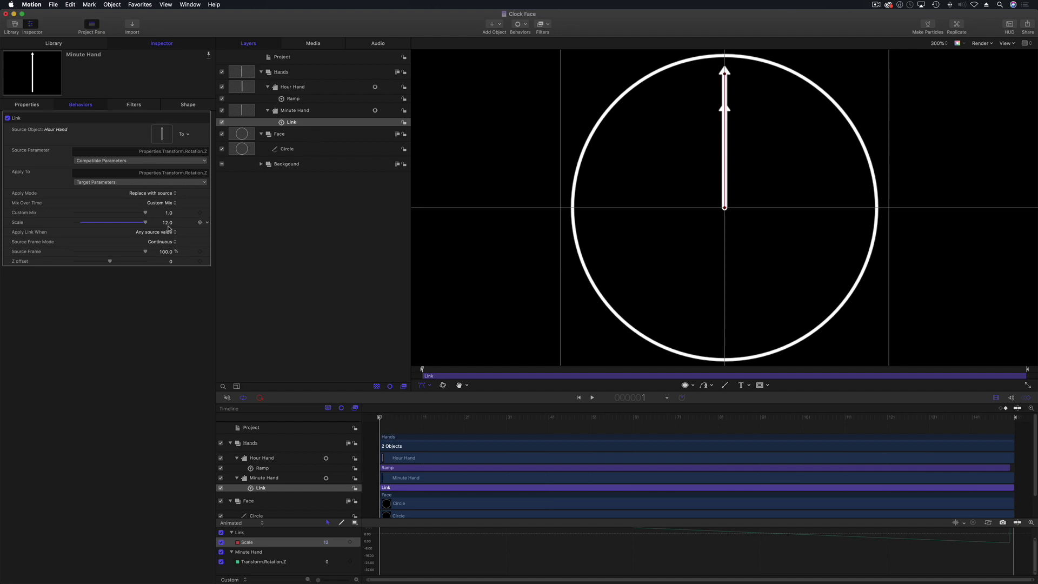
Step: Open the Clock Face 4 project and display its published parameters
{"action": "left_click", "coordinate": [52, 4]}
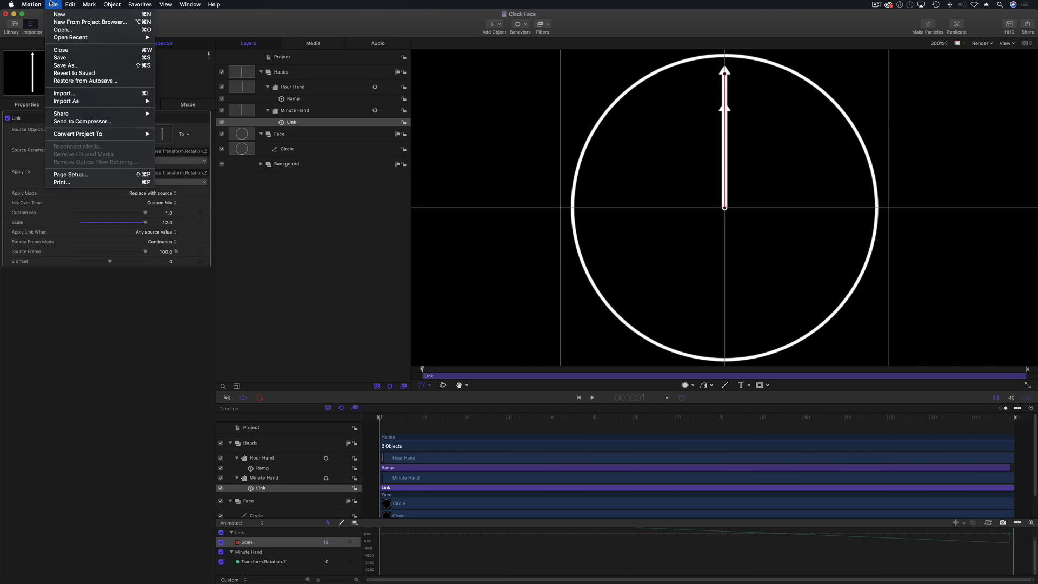
{"action": "left_click", "coordinate": [52, 5]}
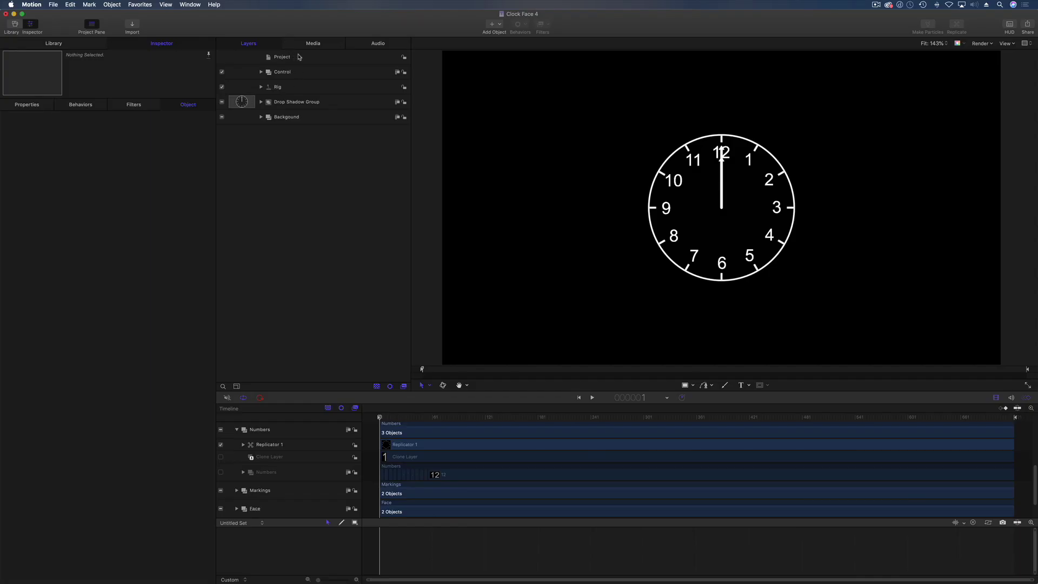
{"action": "left_click", "coordinate": [292, 55]}
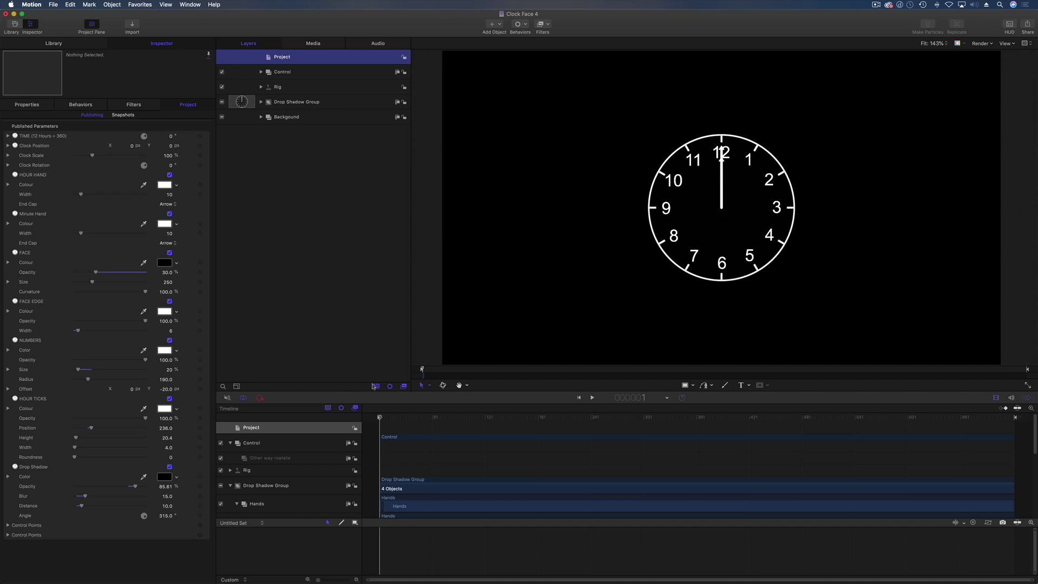
Step: Set the published TIME parameter to 35° to turn both clock hands
{"action": "mouse_move", "coordinate": [384, 417]}
{"action": "left_mouse_down"}
{"action": "mouse_move", "coordinate": [446, 418]}
{"action": "mouse_move", "coordinate": [372, 420]}
{"action": "left_mouse_up"}
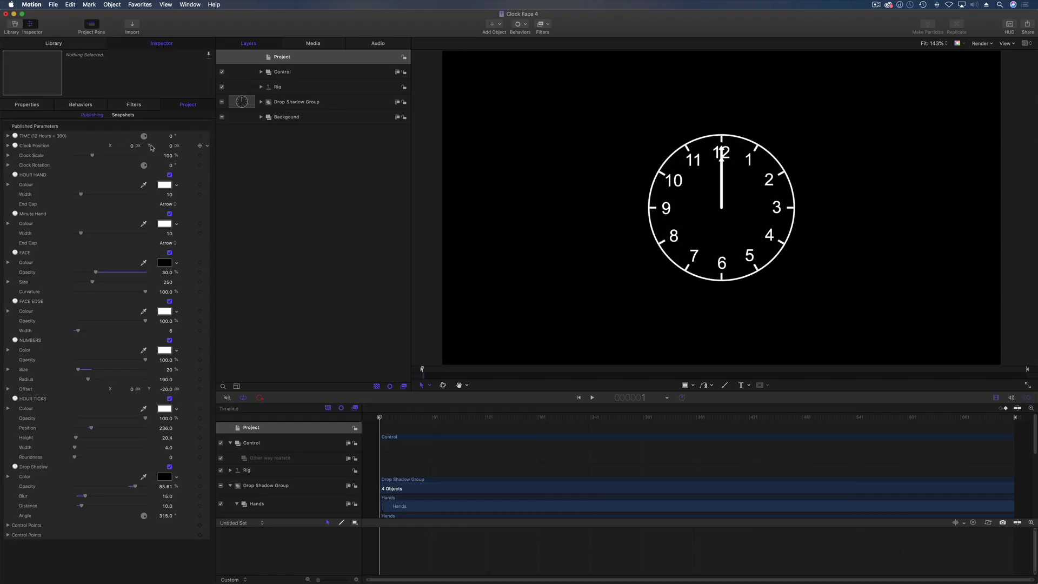
{"action": "left_click_drag", "start_coordinate": [170, 139], "coordinate": [169, 138]}
{"action": "left_click_drag", "start_coordinate": [169, 138], "coordinate": [170, 144]}
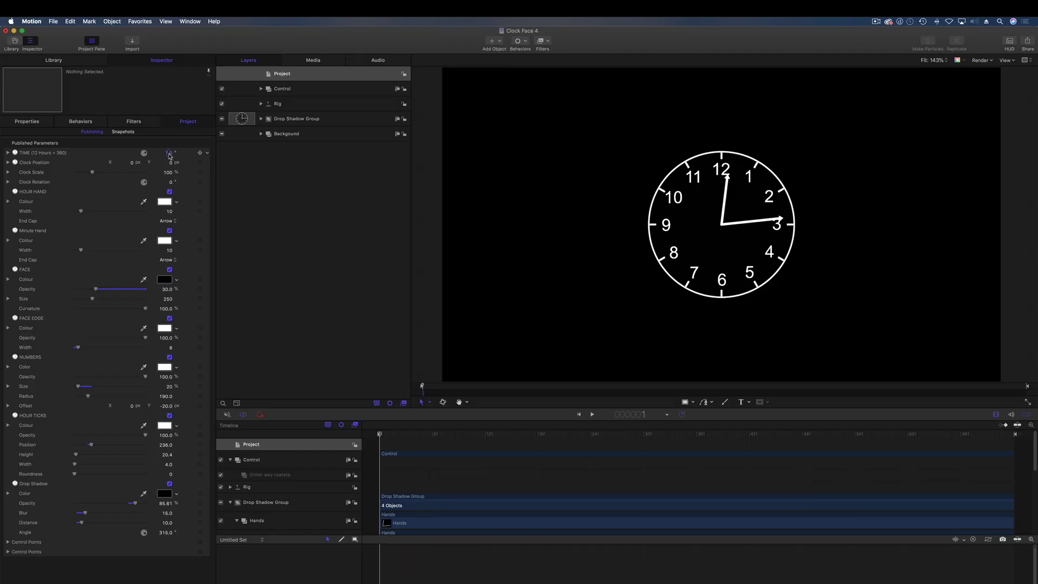
{"action": "left_click_drag", "start_coordinate": [169, 156], "coordinate": [181, 156]}
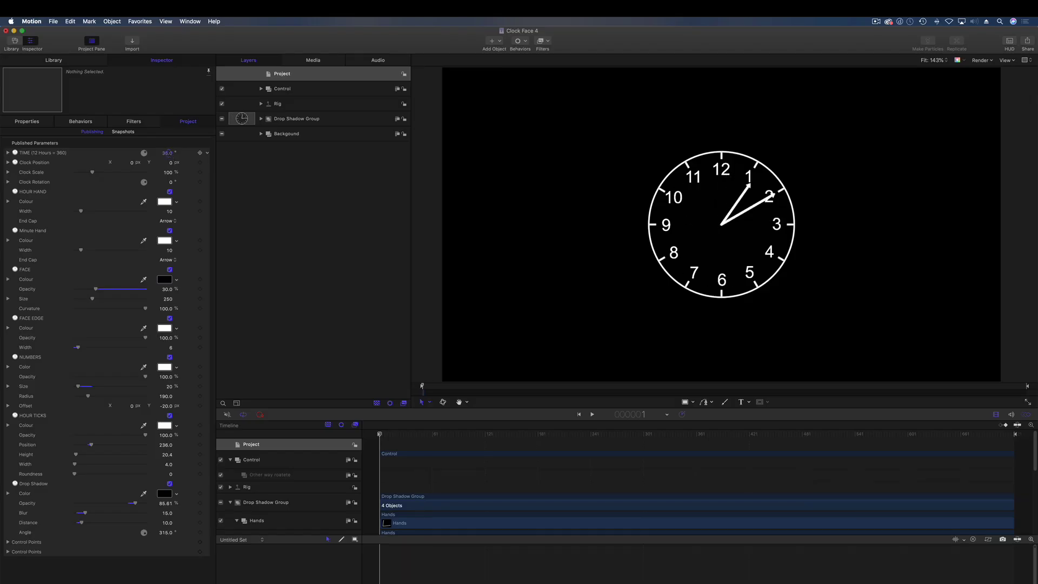
Step: Examine the rotation of the Other way roatete group inside Control and the Hour Hand's Link 1 behavior settings
{"action": "left_click", "coordinate": [261, 89]}
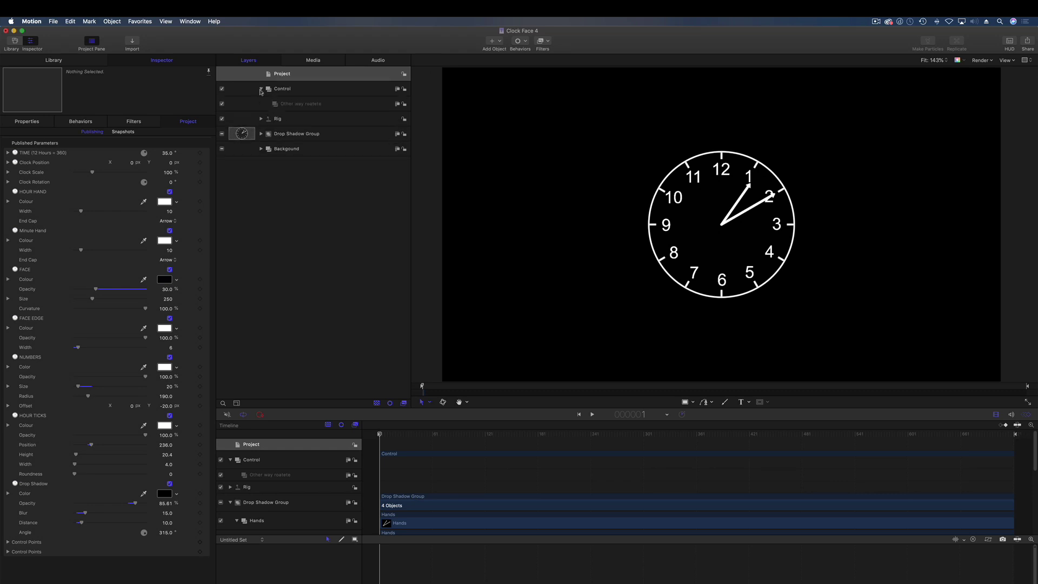
{"action": "left_click", "coordinate": [301, 107]}
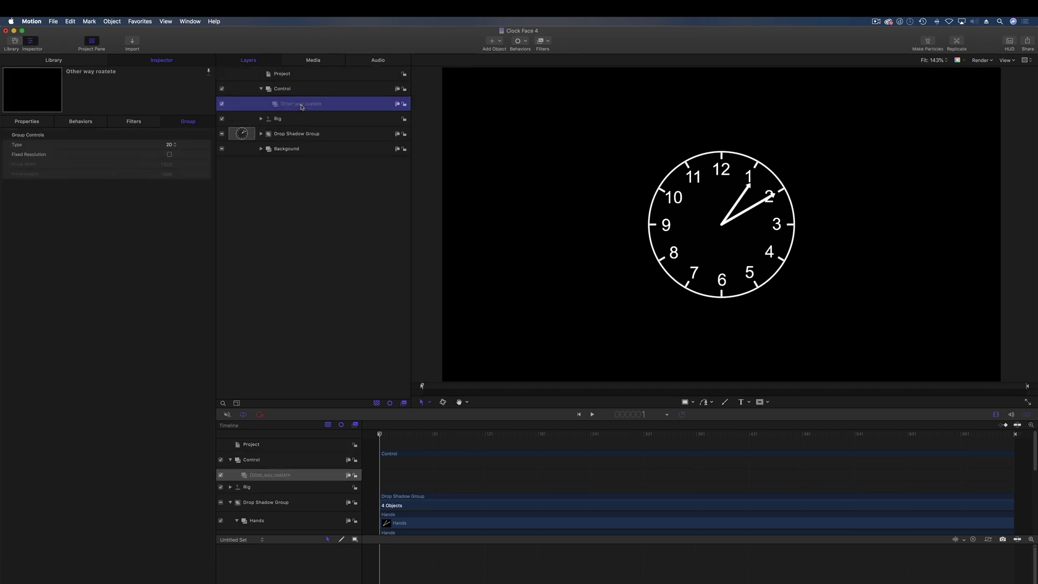
{"action": "left_click", "coordinate": [25, 122]}
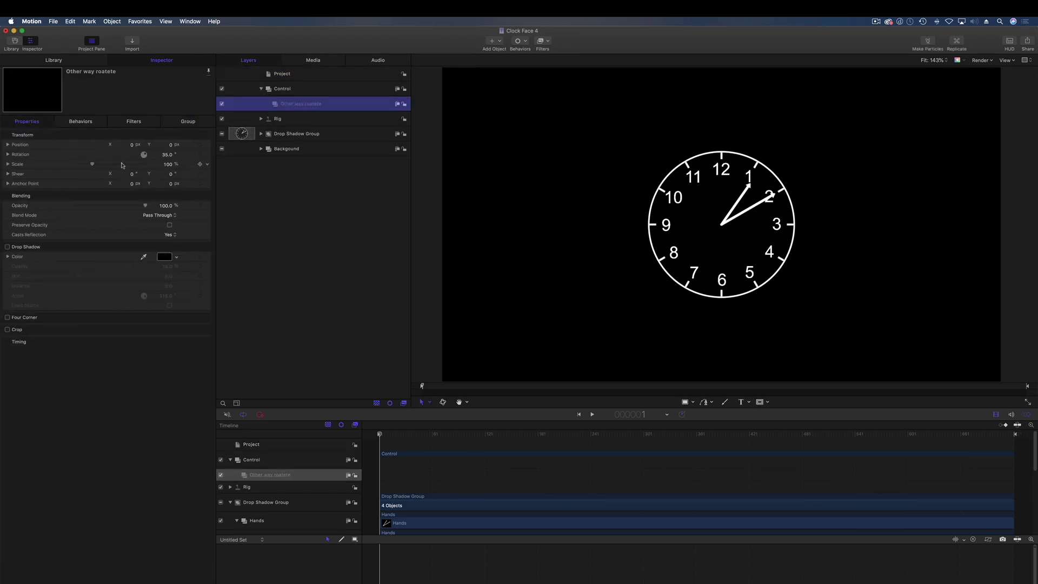
{"action": "left_click", "coordinate": [261, 134]}
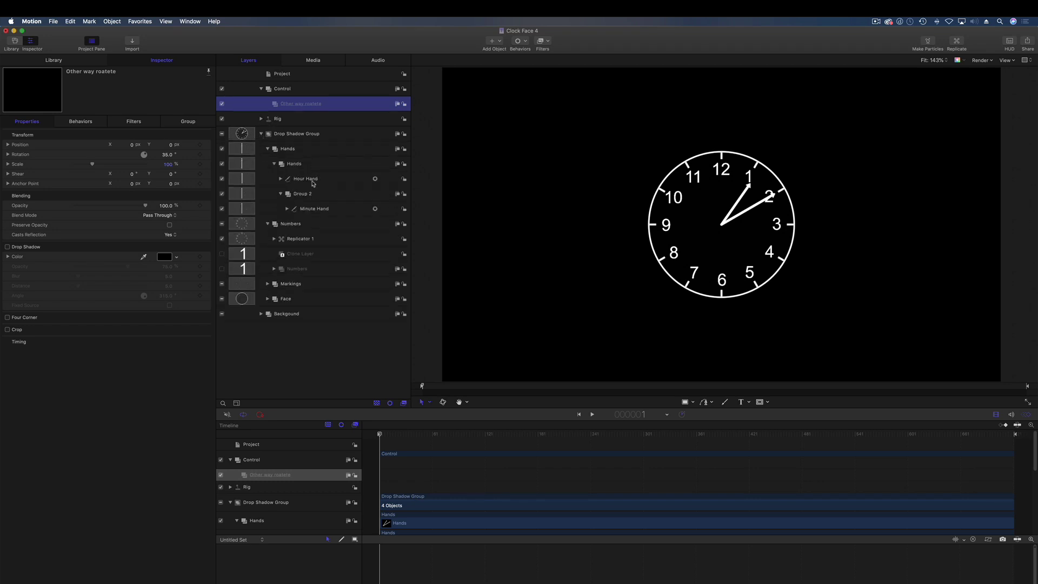
{"action": "left_click", "coordinate": [280, 179]}
{"action": "left_click", "coordinate": [321, 193]}
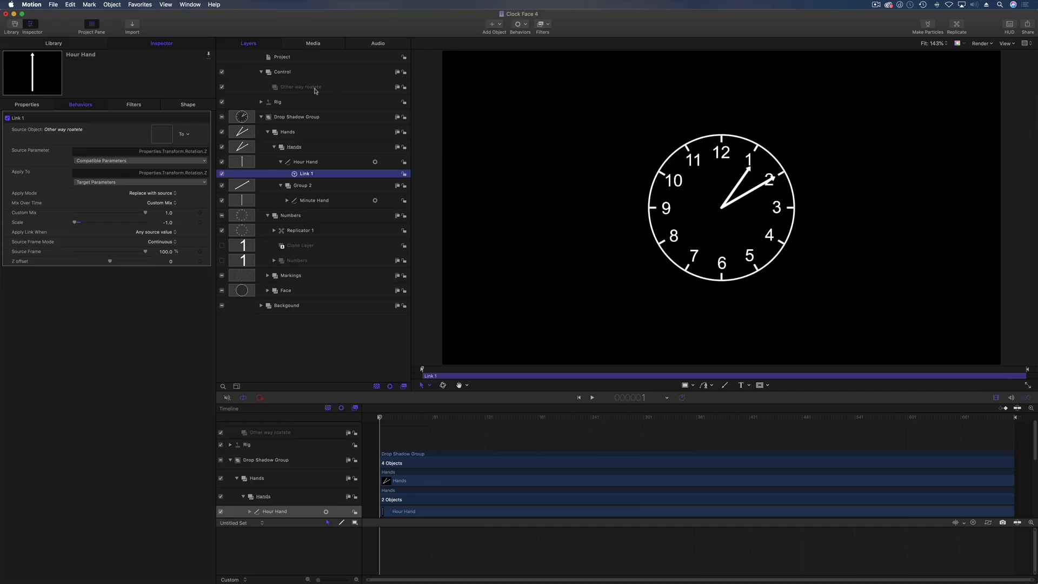
{"action": "left_click", "coordinate": [316, 90]}
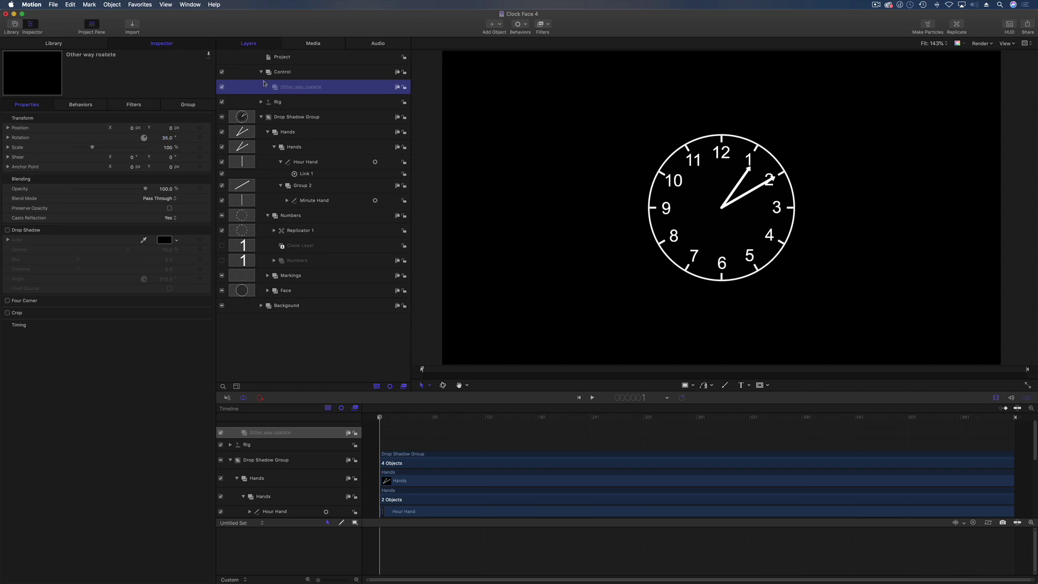
Step: Try enlarging the clock with the project's published Clock Scale parameter, and undo the change
{"action": "left_click", "coordinate": [303, 57]}
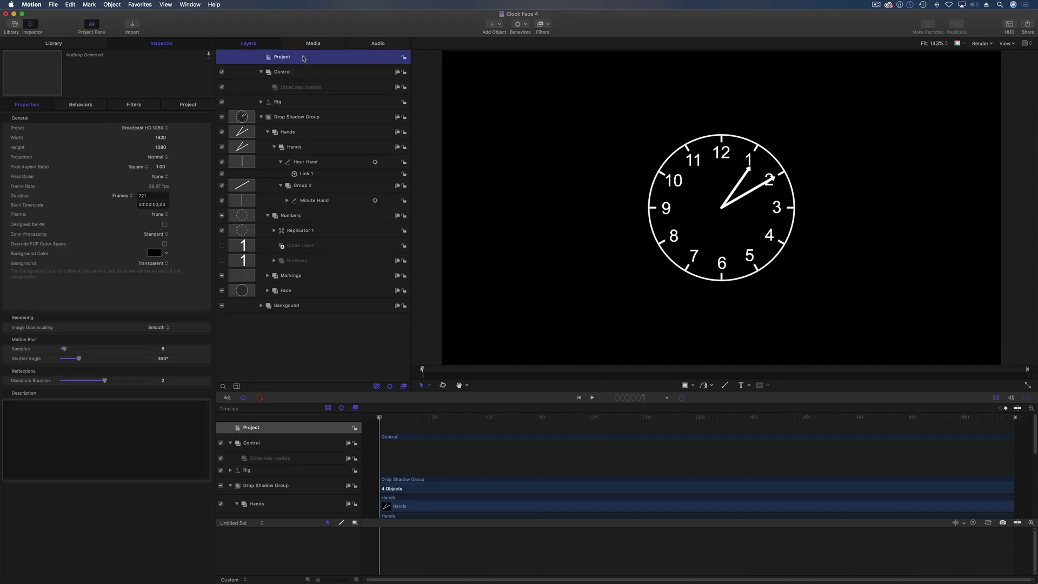
{"action": "left_click", "coordinate": [190, 108]}
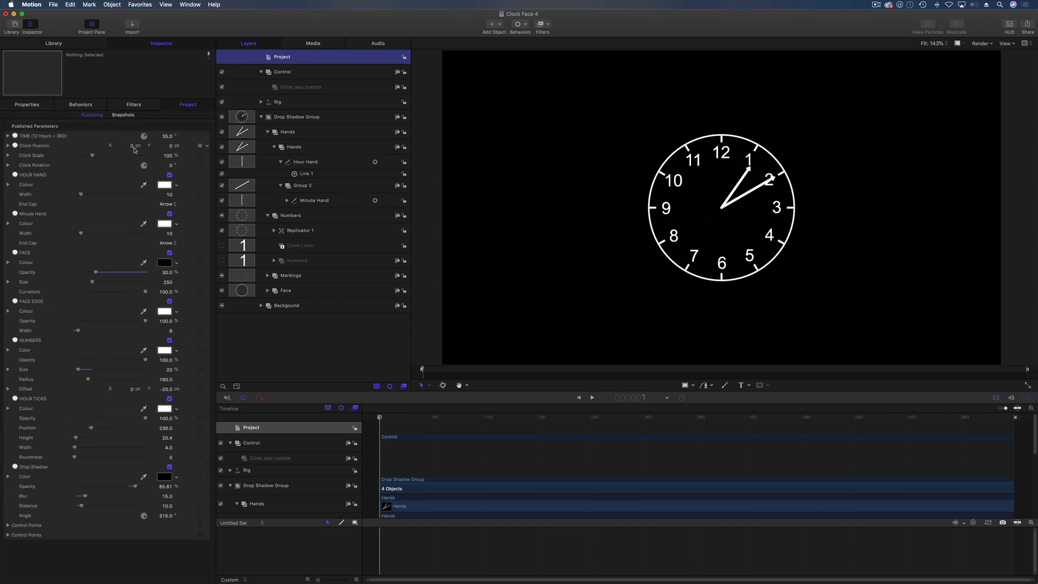
{"action": "mouse_move", "coordinate": [168, 156]}
{"action": "left_mouse_down"}
{"action": "mouse_move", "coordinate": [218, 156]}
{"action": "mouse_move", "coordinate": [166, 157]}
{"action": "left_mouse_up"}
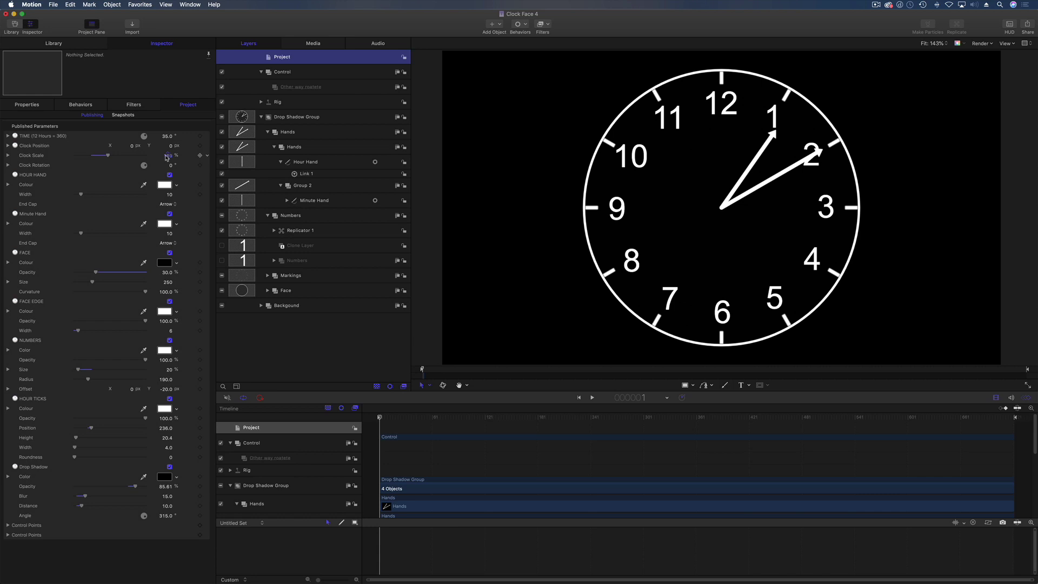
{"action": "key", "text": "super+z"}
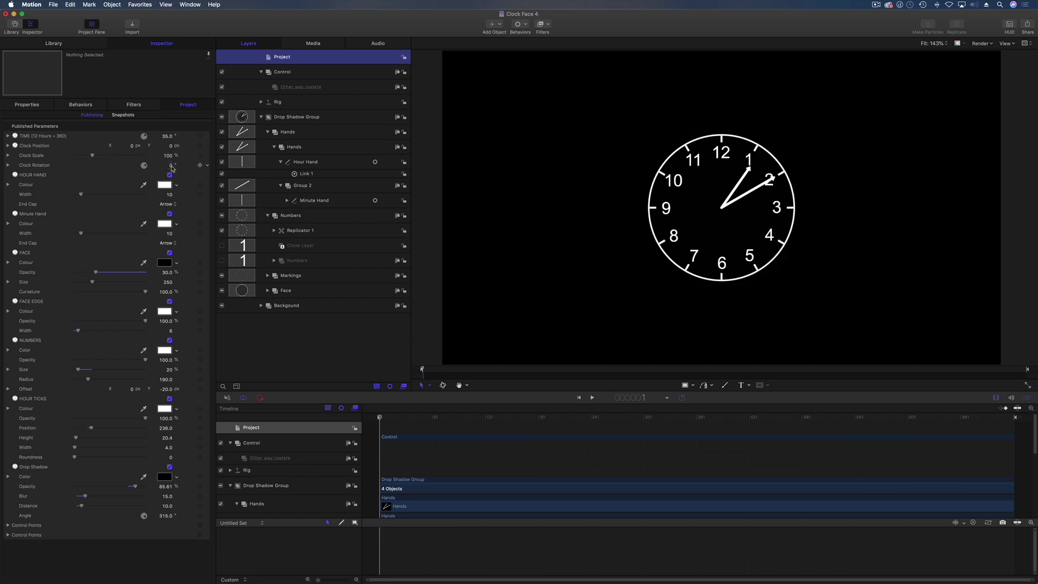
Step: Try tilting the clock around the Y axis with the published Clock Rotation, and return Y to 0°
{"action": "left_click", "coordinate": [7, 165]}
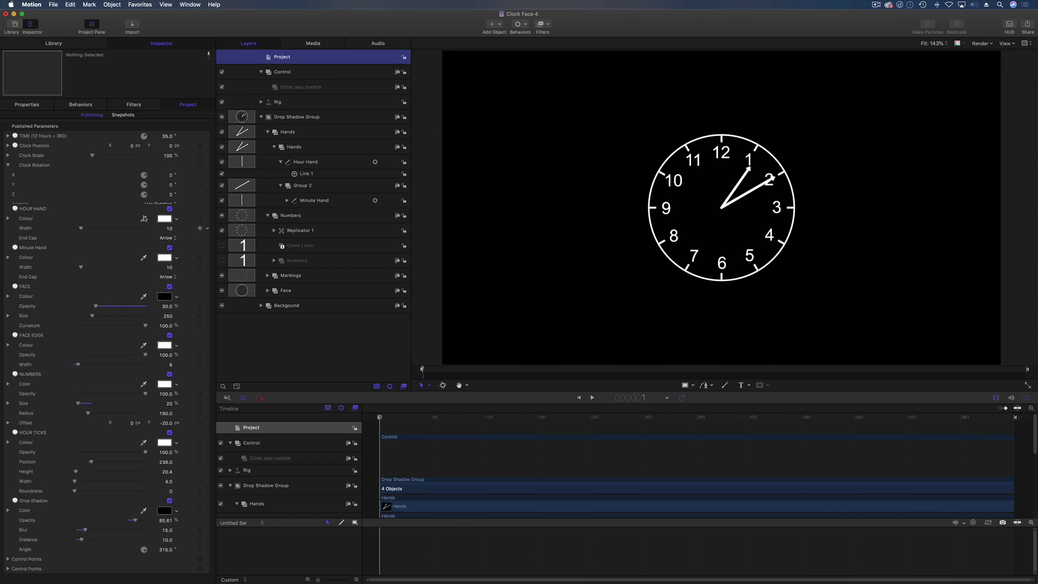
{"action": "mouse_move", "coordinate": [170, 185]}
{"action": "left_mouse_down"}
{"action": "mouse_move", "coordinate": [170, 171]}
{"action": "mouse_move", "coordinate": [170, 180]}
{"action": "left_mouse_up"}
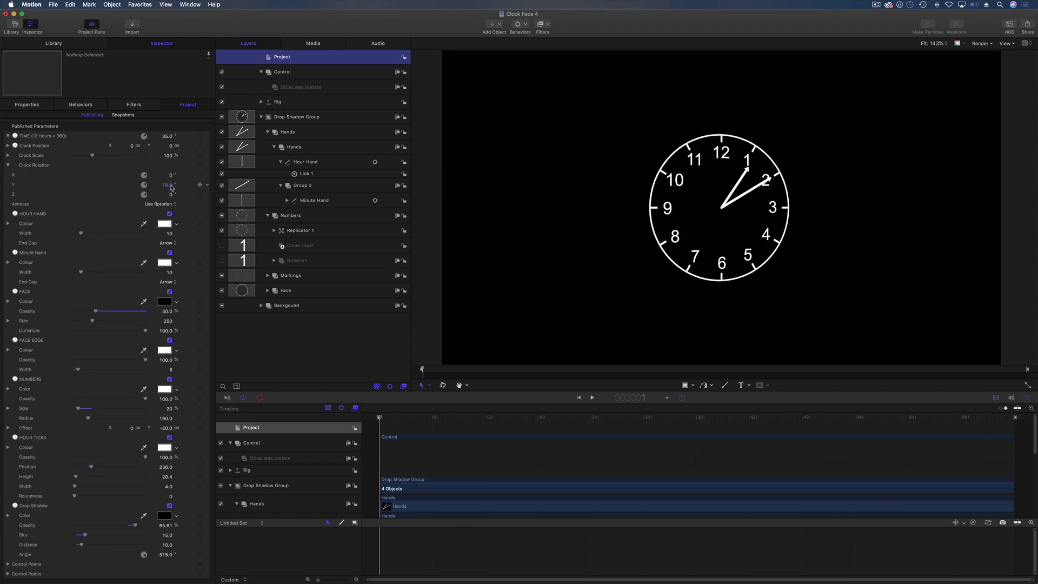
{"action": "left_click_drag", "start_coordinate": [170, 186], "coordinate": [171, 189]}
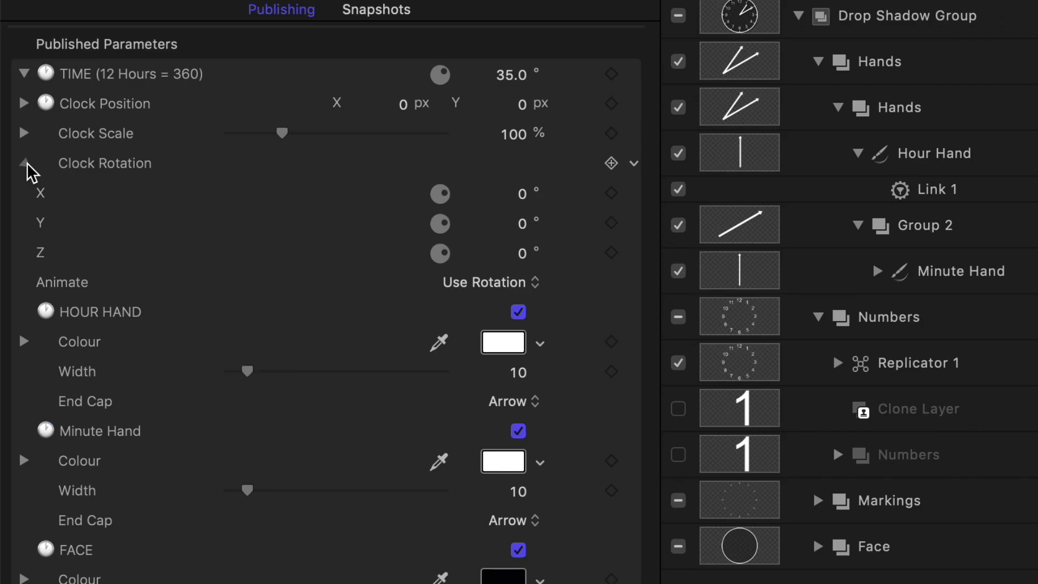
{"action": "left_click", "coordinate": [8, 165]}
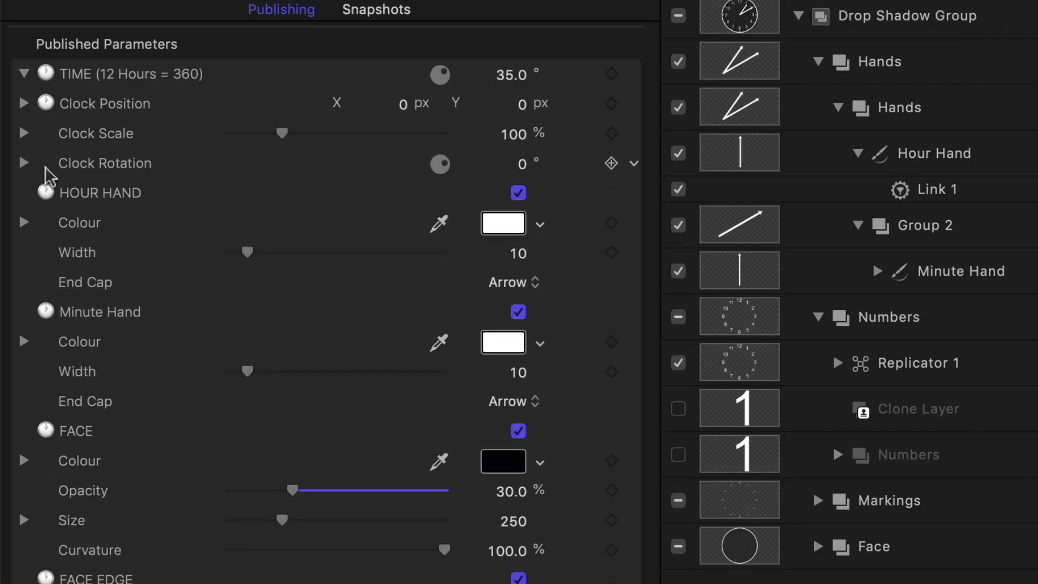
Step: Switch the published HOUR HAND, Minute Hand and FACE EDGE parameters off and back on to test them
{"action": "left_click", "coordinate": [518, 193]}
{"action": "left_click", "coordinate": [170, 175]}
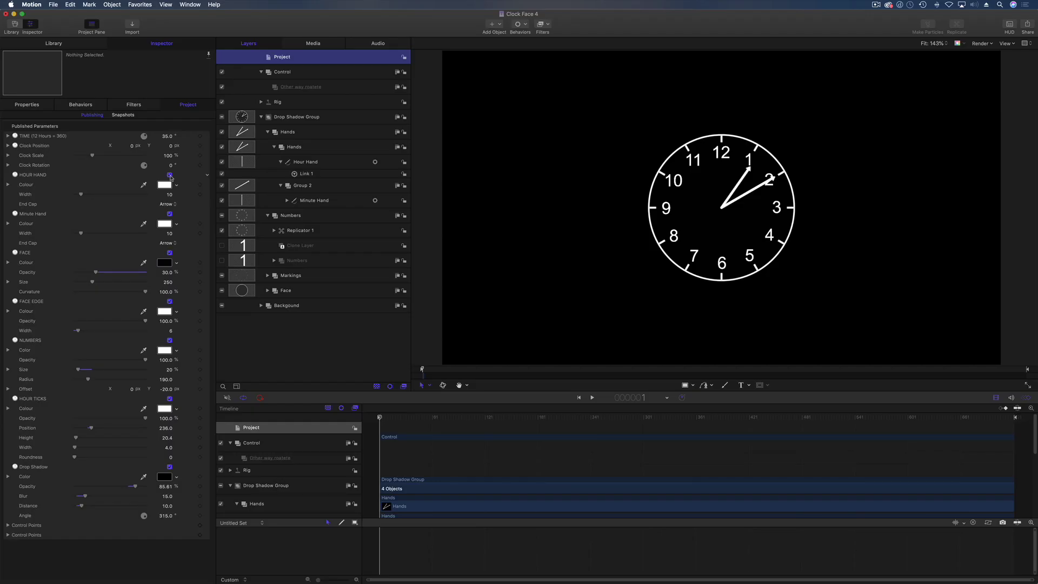
{"action": "left_click", "coordinate": [170, 214]}
{"action": "left_click", "coordinate": [169, 214]}
{"action": "left_click", "coordinate": [170, 302]}
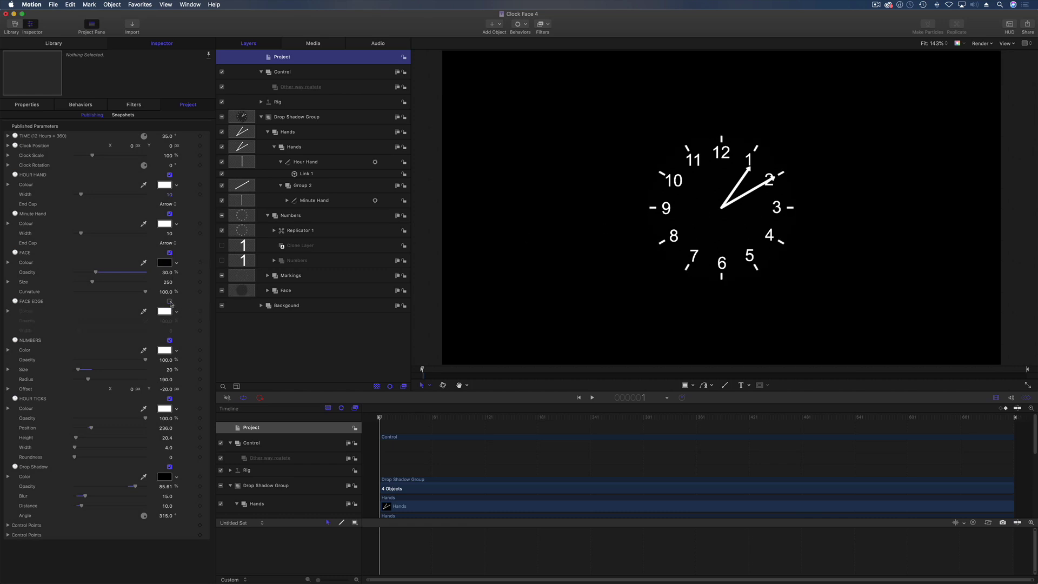
{"action": "left_click", "coordinate": [169, 301]}
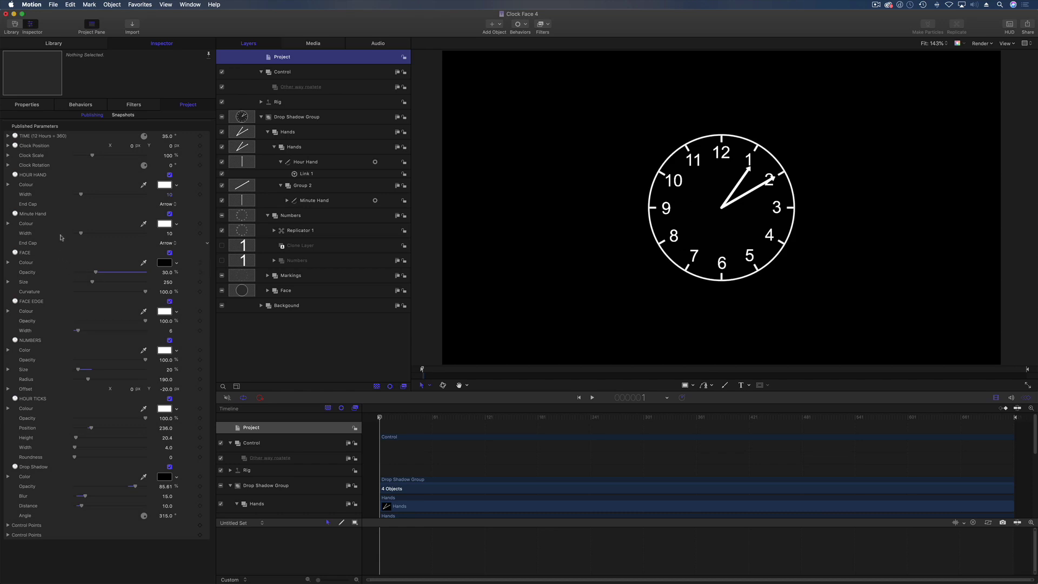
Step: Examine the contents of the Markings group and the settings of its Replicator
{"action": "scroll", "coordinate": [63, 235], "scroll_direction": "down", "scroll_amount": 1}
{"action": "left_click", "coordinate": [268, 276]}
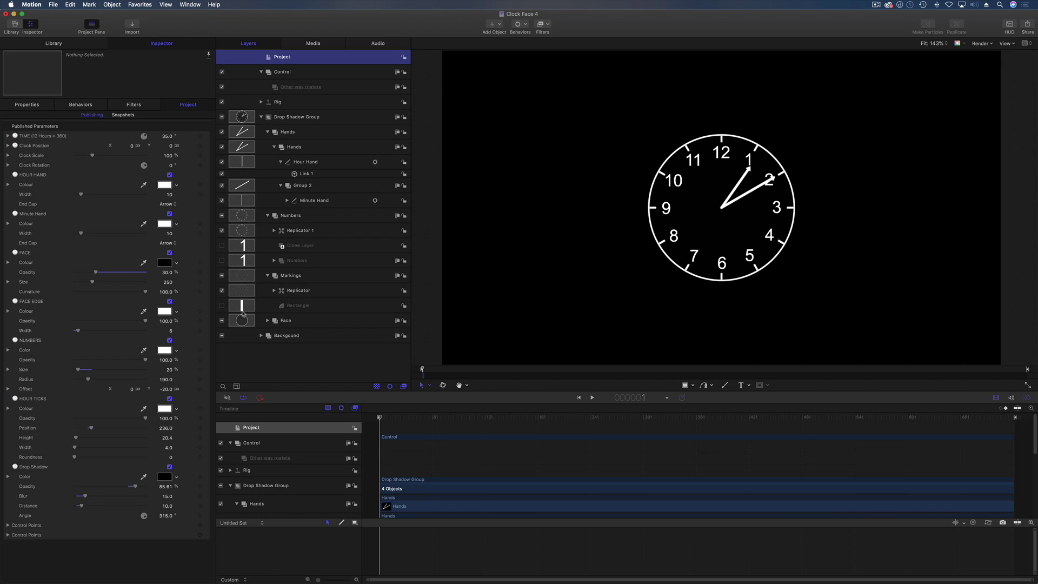
{"action": "left_click", "coordinate": [274, 290]}
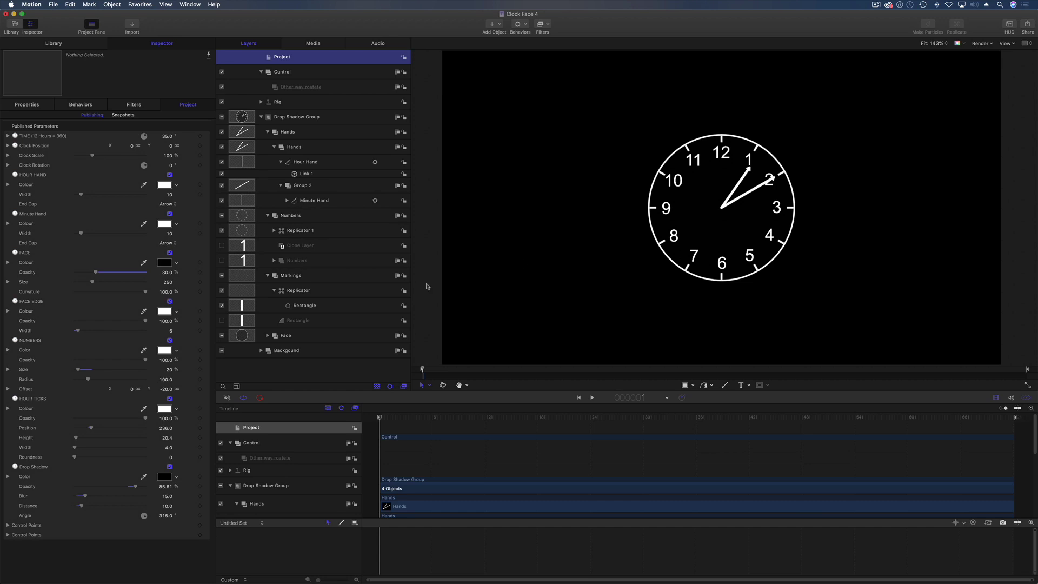
{"action": "left_click", "coordinate": [323, 293]}
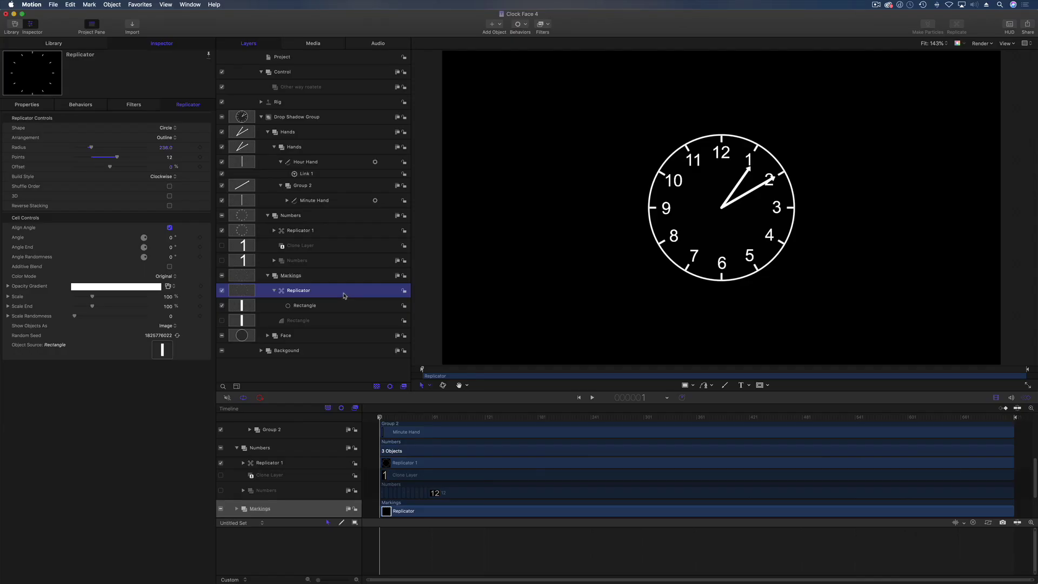
{"action": "left_click", "coordinate": [267, 275]}
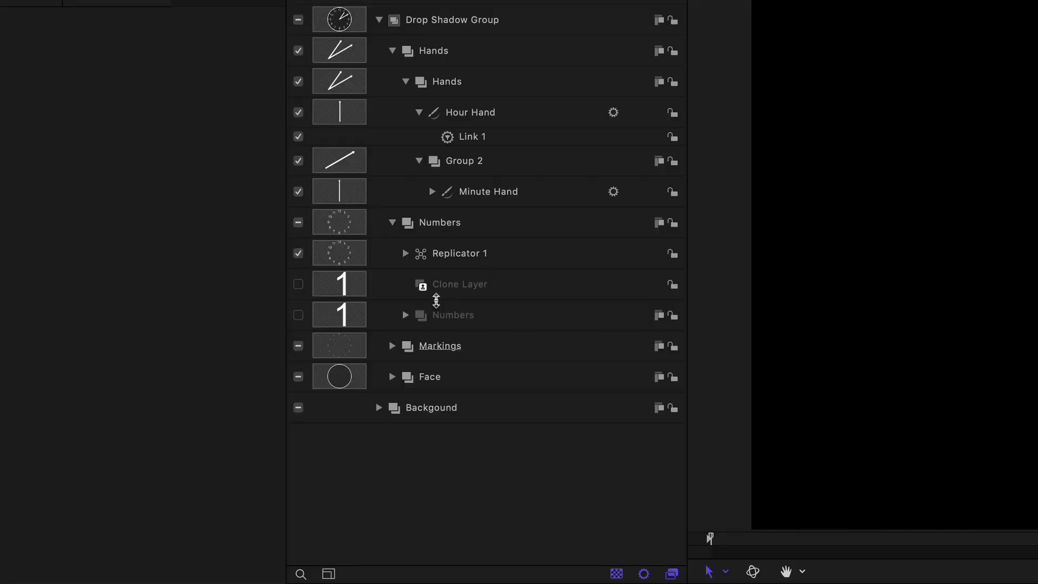
Step: Look through the text layers 12 to 1 in the nested Numbers group of the layer list
{"action": "left_click", "coordinate": [275, 262]}
{"action": "left_click", "coordinate": [406, 316]}
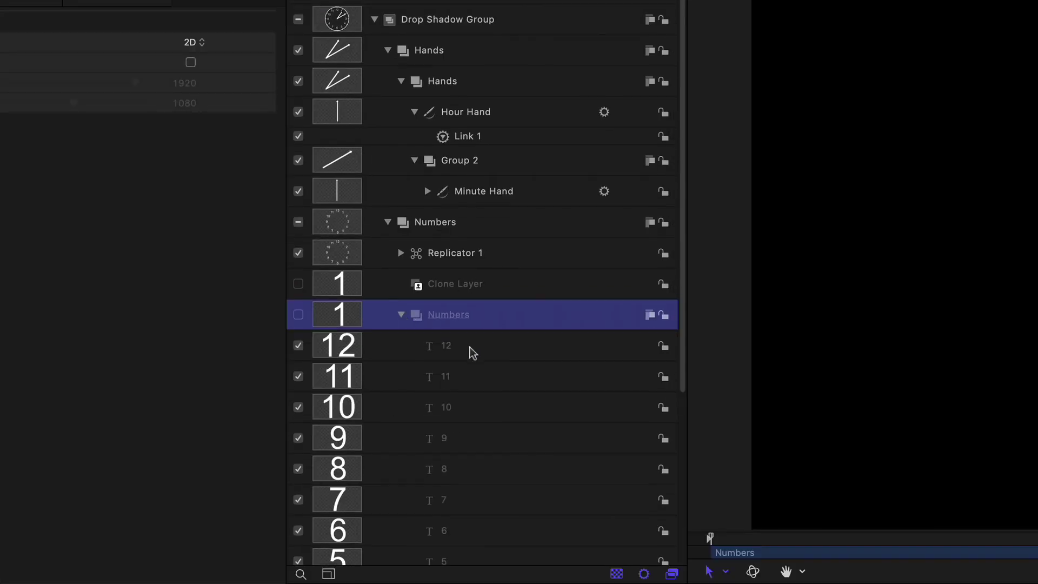
{"action": "scroll", "coordinate": [470, 351], "scroll_direction": "down", "scroll_amount": 3}
{"action": "scroll", "coordinate": [470, 348], "scroll_direction": "down", "scroll_amount": 3}
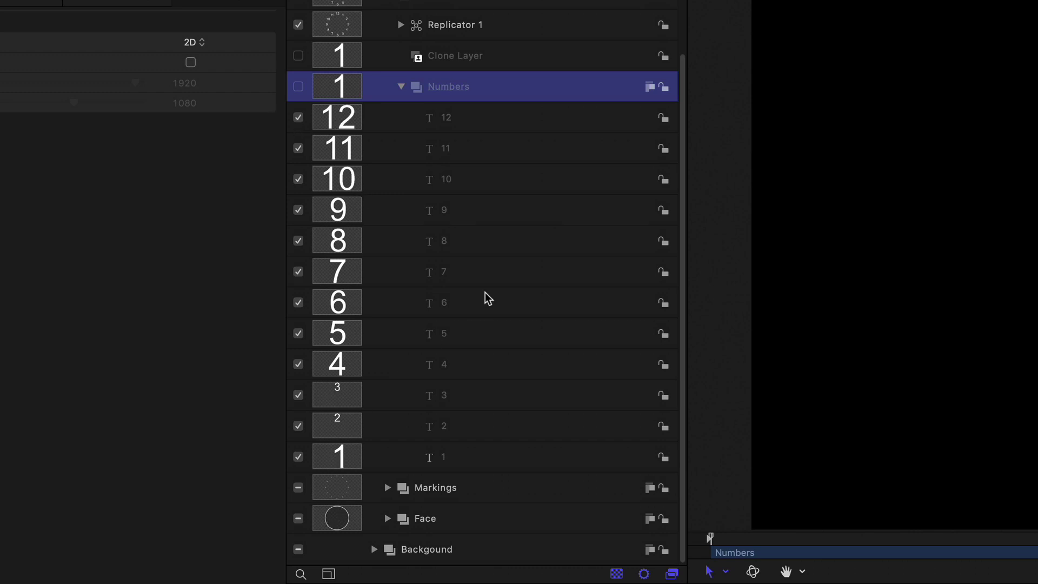
{"action": "scroll", "coordinate": [400, 170], "scroll_direction": "up", "scroll_amount": 1}
{"action": "scroll", "coordinate": [405, 178], "scroll_direction": "up", "scroll_amount": 3}
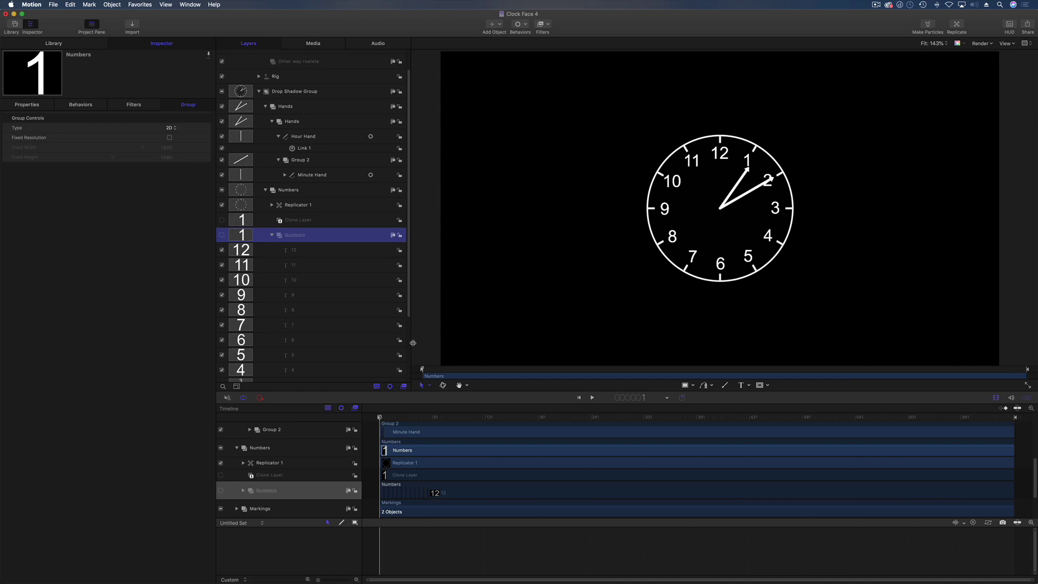
Step: Expand the nested Numbers group in a taller timeline and magnify the time scale to show its number clips
{"action": "left_click", "coordinate": [244, 491]}
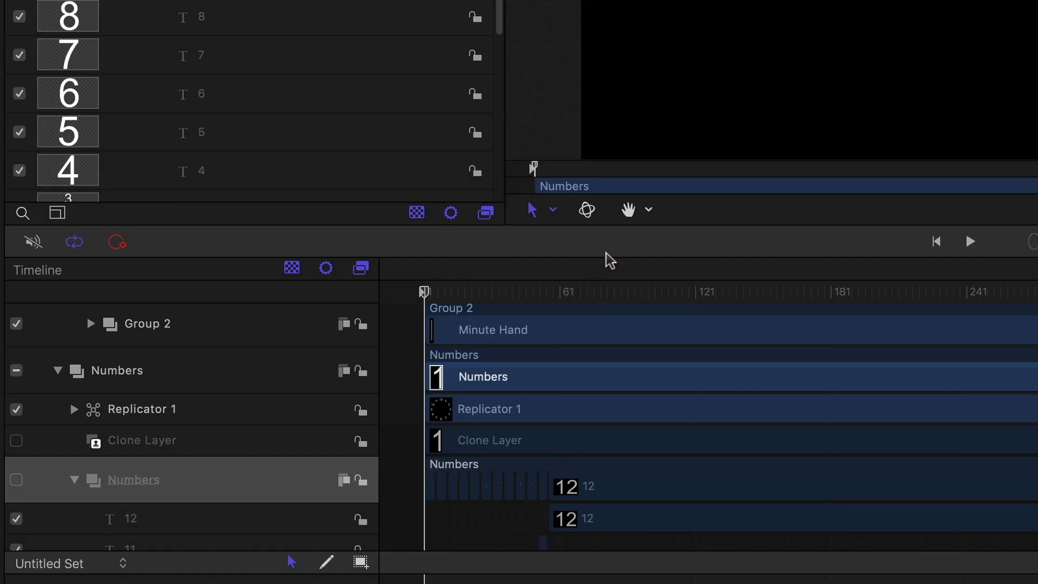
{"action": "left_click_drag", "start_coordinate": [604, 229], "coordinate": [606, 74]}
{"action": "left_click", "coordinate": [488, 140]}
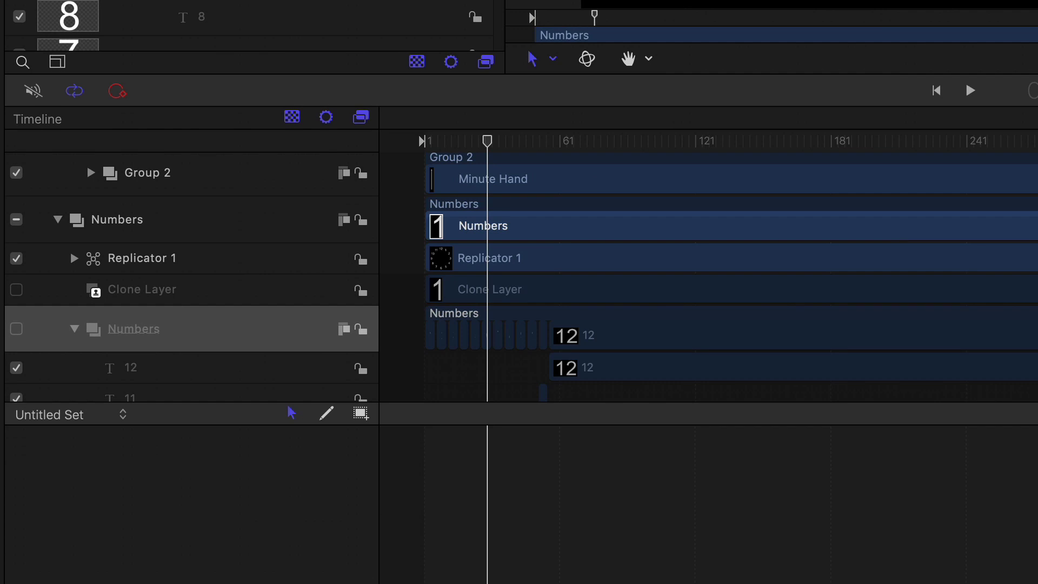
{"action": "scroll", "coordinate": [708, 281], "scroll_direction": "up", "scroll_amount": 5}
{"action": "scroll", "coordinate": [544, 319], "scroll_direction": "left", "scroll_amount": 4}
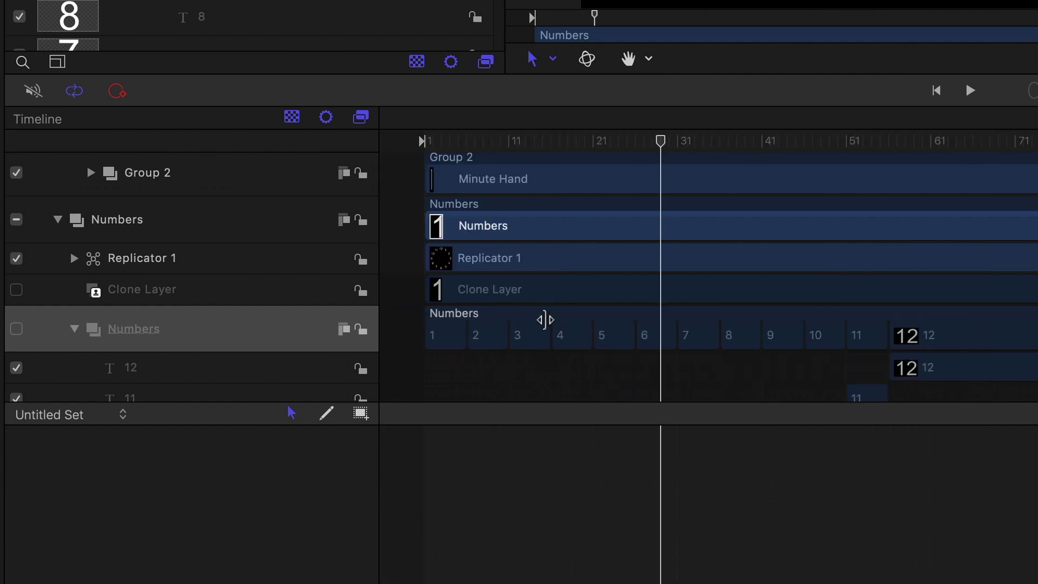
Step: Scrub the playhead to frame 27 and examine how the number clips are staggered in the timeline
{"action": "left_click_drag", "start_coordinate": [441, 140], "coordinate": [644, 211]}
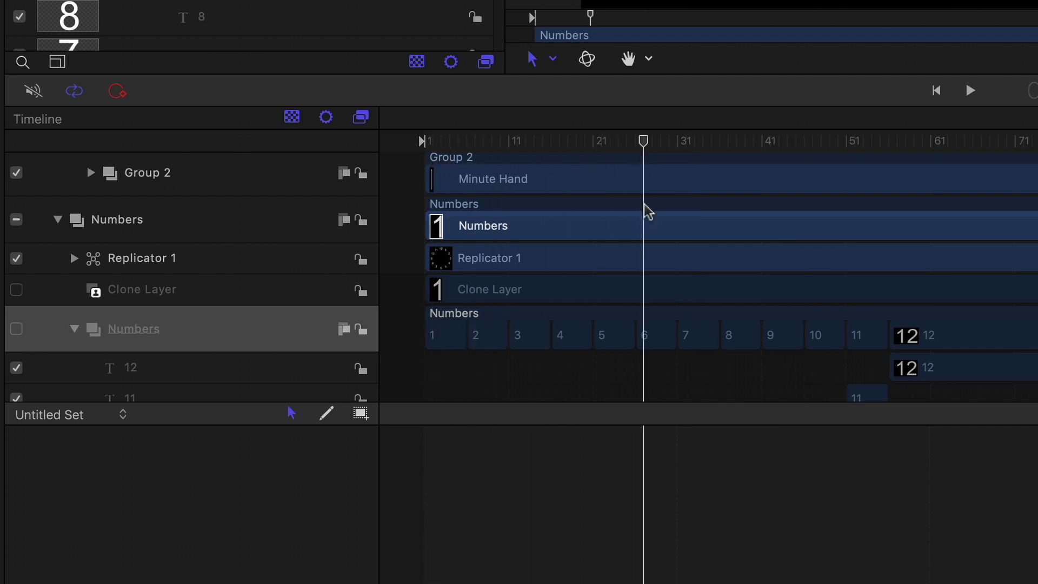
{"action": "scroll", "coordinate": [702, 318], "scroll_direction": "down", "scroll_amount": 5}
{"action": "scroll", "coordinate": [701, 317], "scroll_direction": "down", "scroll_amount": 7}
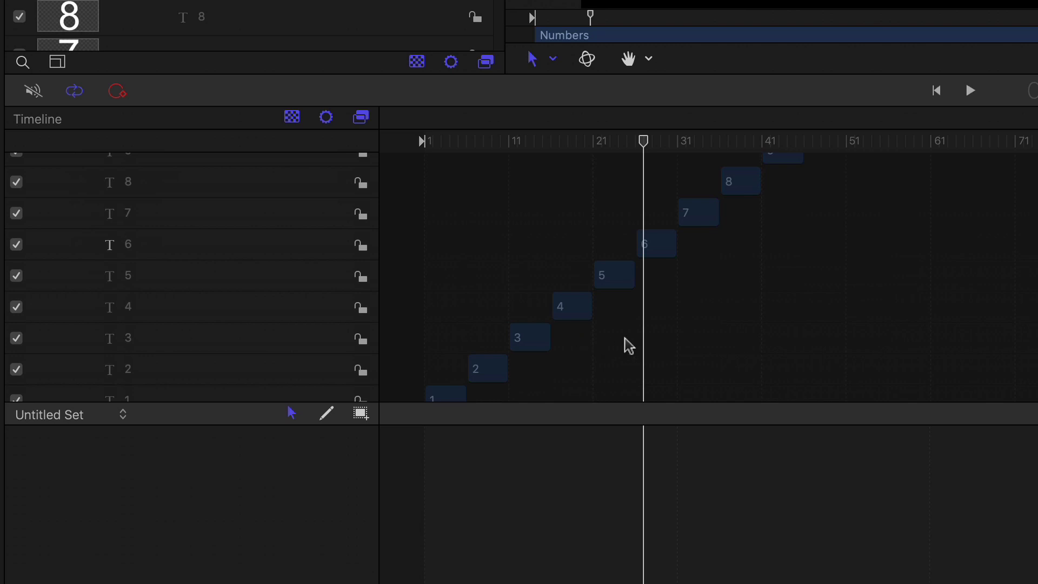
{"action": "scroll", "coordinate": [626, 343], "scroll_direction": "up", "scroll_amount": 8}
{"action": "scroll", "coordinate": [625, 340], "scroll_direction": "up", "scroll_amount": 1}
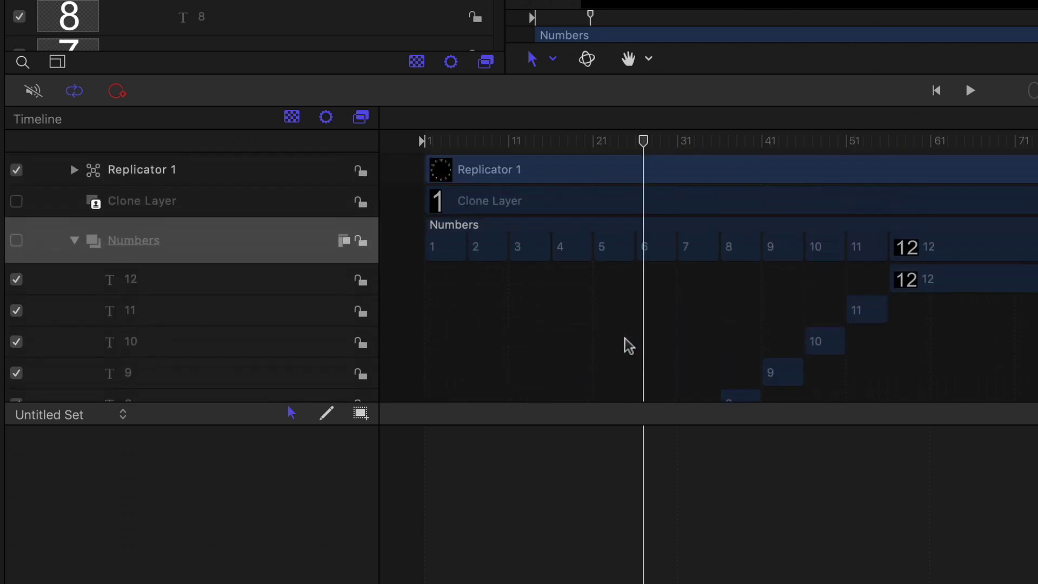
{"action": "scroll", "coordinate": [626, 341], "scroll_direction": "down", "scroll_amount": 3}
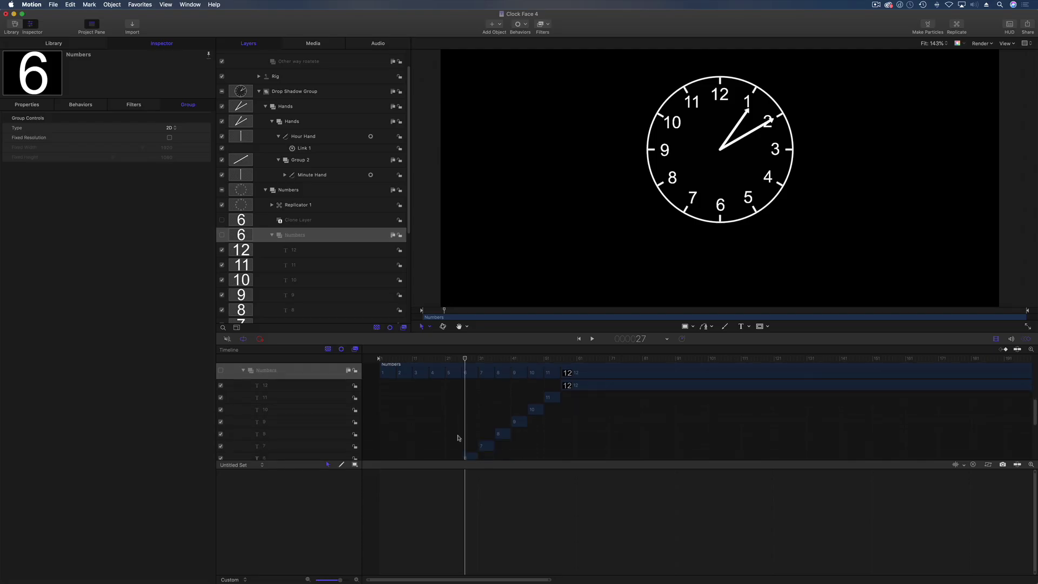
{"action": "scroll", "coordinate": [457, 438], "scroll_direction": "up", "scroll_amount": 2}
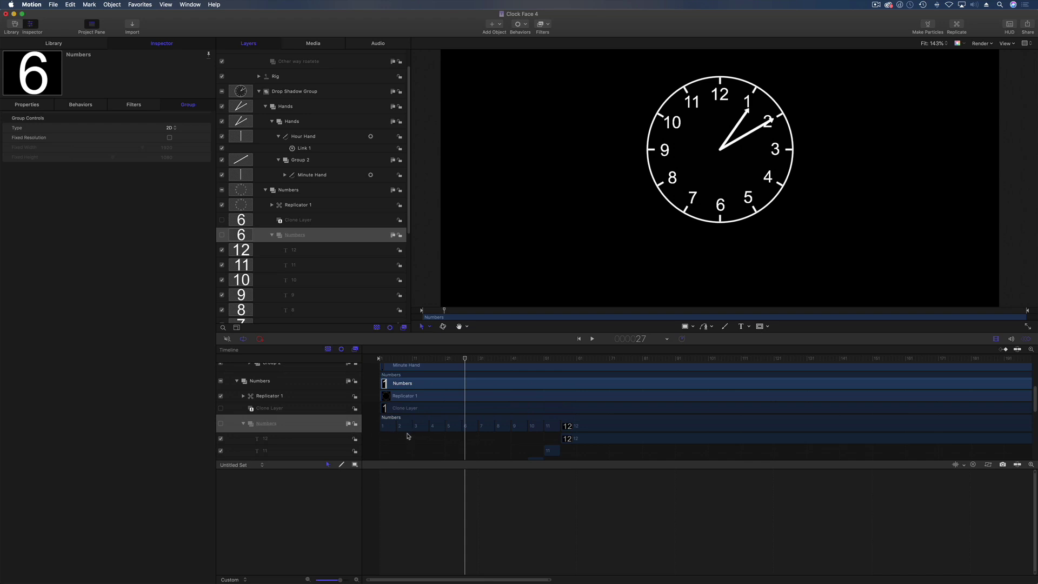
Step: Examine the Clone Layer's source and the Replicator 1 settings that use it
{"action": "left_click", "coordinate": [296, 221]}
{"action": "left_click", "coordinate": [296, 221]}
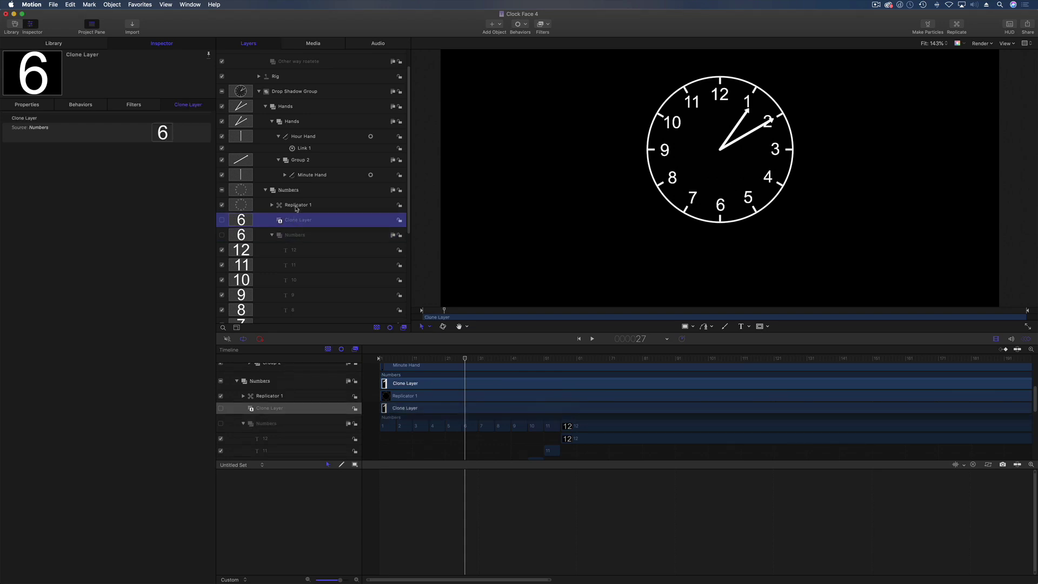
{"action": "left_click", "coordinate": [296, 207]}
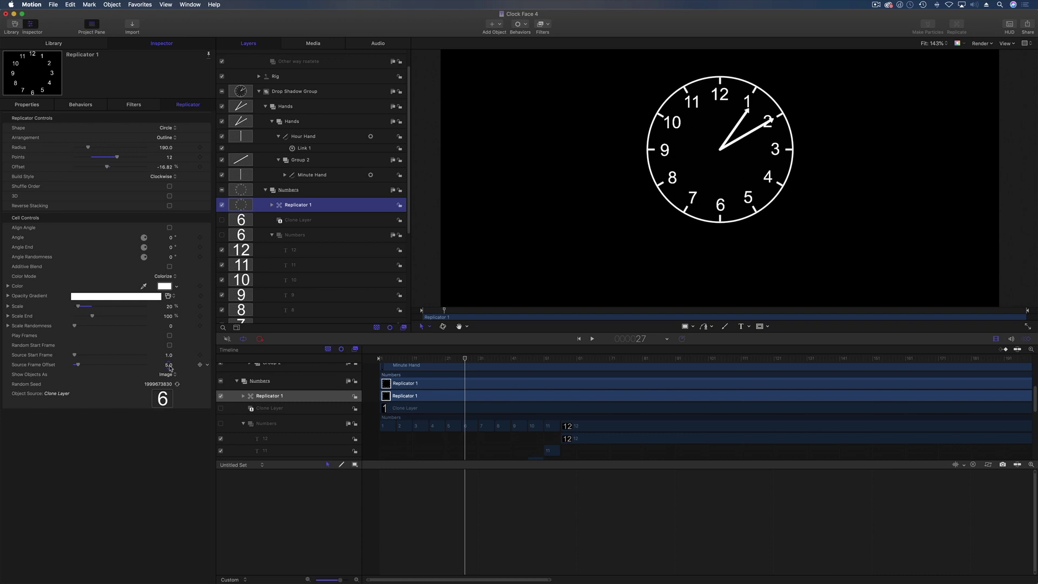
Step: Try a higher Source Frame Offset on Replicator 1, and restore the offset to 5
{"action": "mouse_move", "coordinate": [169, 368]}
{"action": "left_mouse_down"}
{"action": "mouse_move", "coordinate": [151, 367]}
{"action": "mouse_move", "coordinate": [173, 364]}
{"action": "left_mouse_up"}
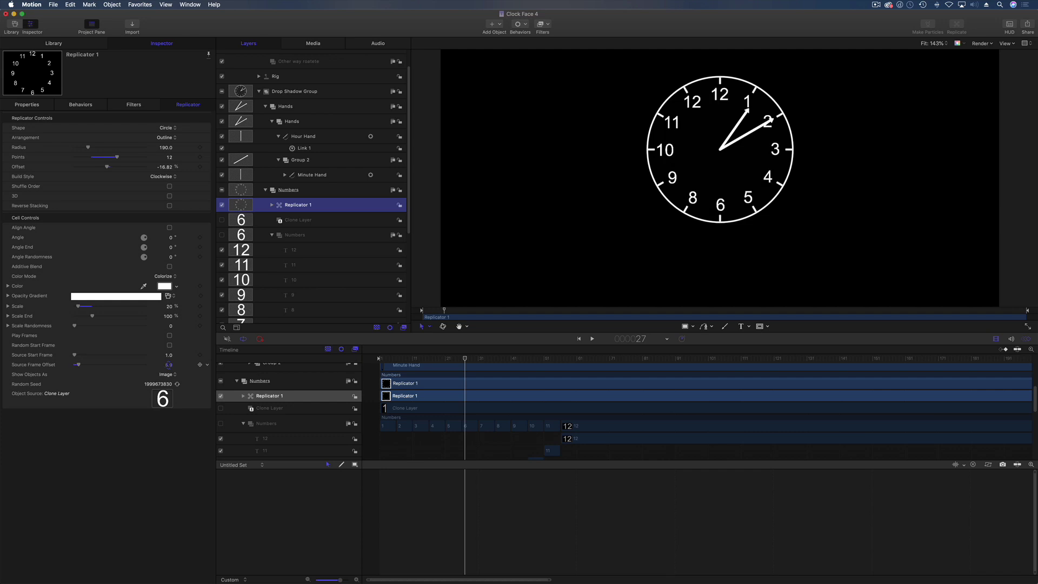
{"action": "left_click", "coordinate": [168, 365]}
{"action": "key", "text": "BackSpace"}
{"action": "type", "text": "0"}
{"action": "key", "text": "Return"}
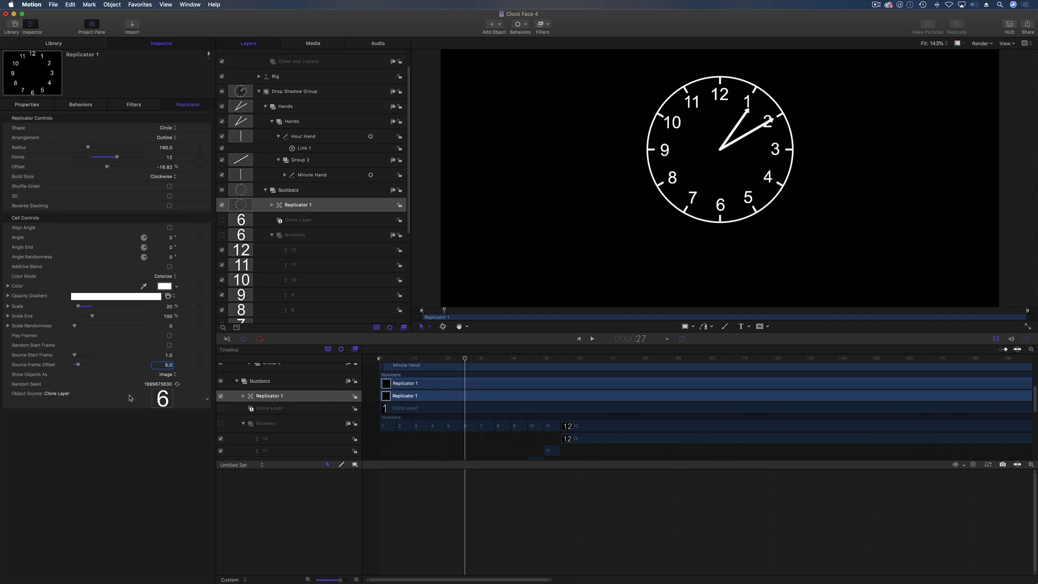
Step: Examine the Control Points entries at the end of the project's published parameters
{"action": "scroll", "coordinate": [302, 171], "scroll_direction": "up", "scroll_amount": 3}
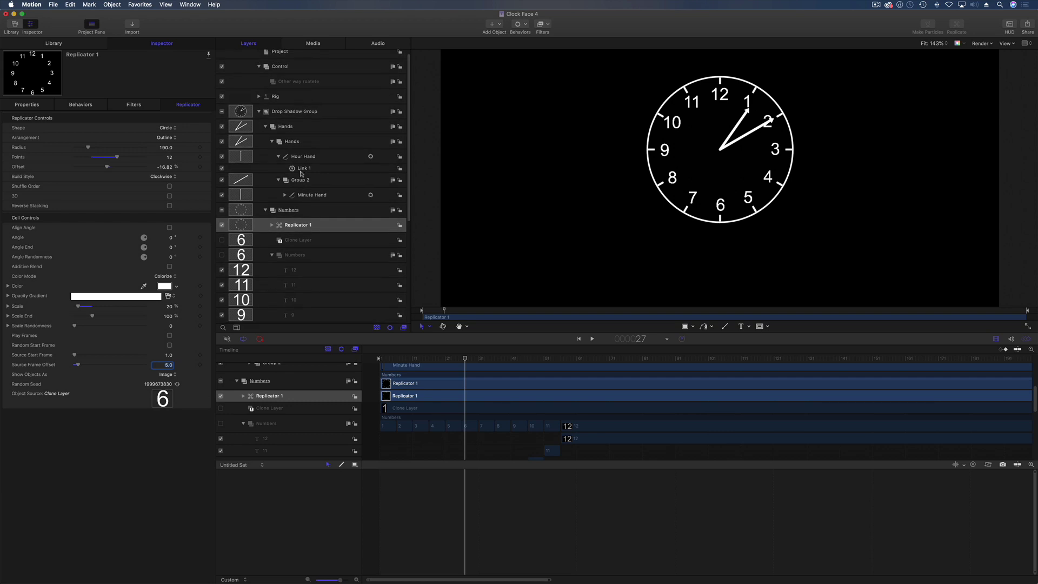
{"action": "scroll", "coordinate": [301, 173], "scroll_direction": "up", "scroll_amount": 1}
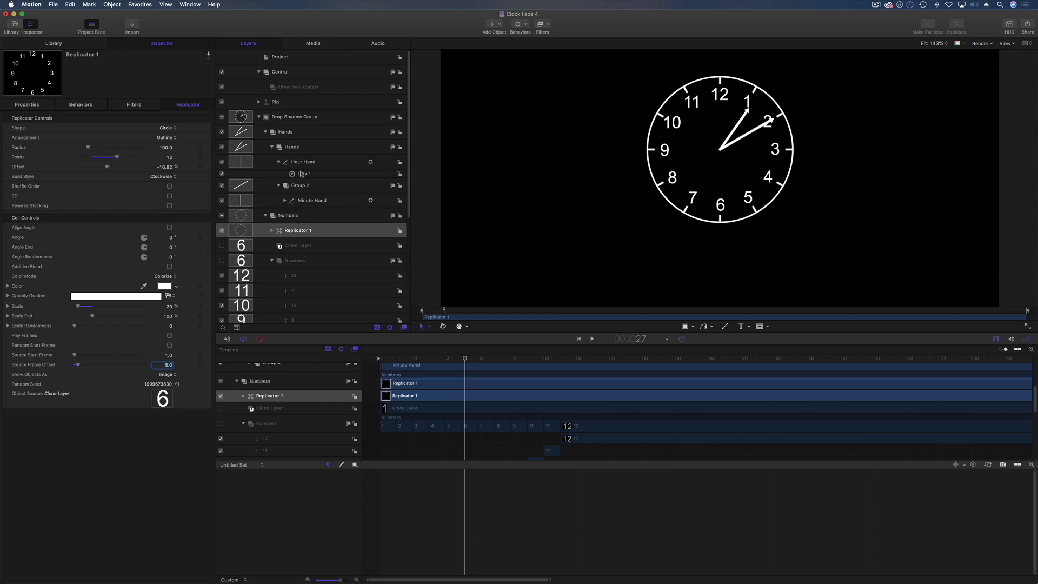
{"action": "left_click", "coordinate": [298, 61]}
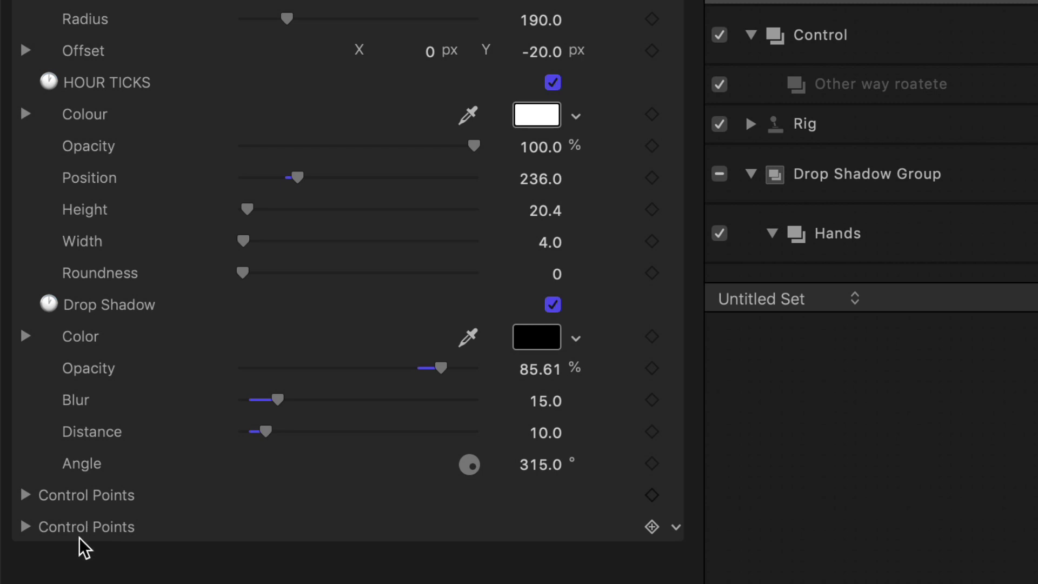
{"action": "left_click", "coordinate": [25, 496]}
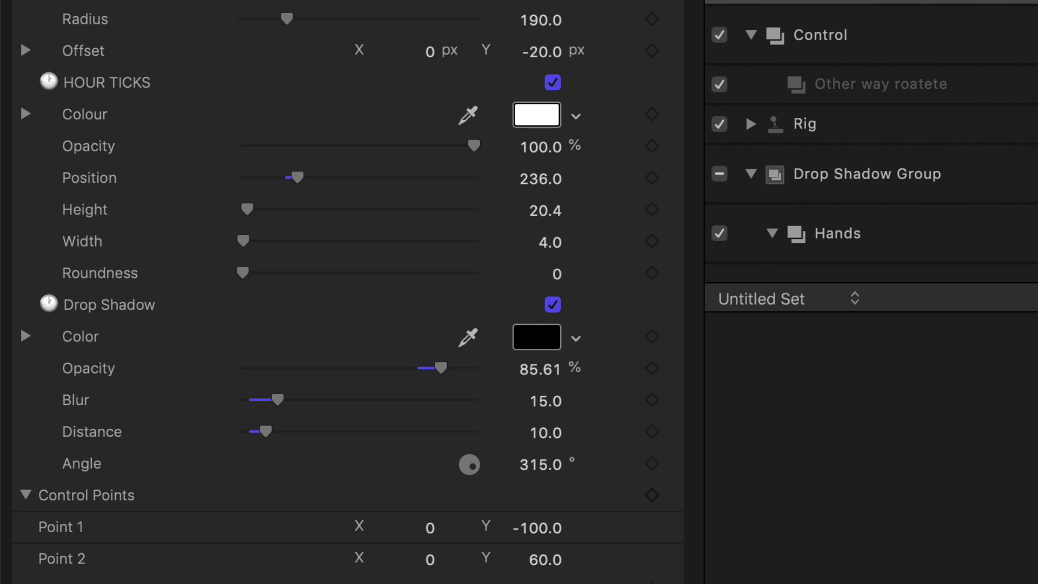
{"action": "left_click", "coordinate": [24, 497]}
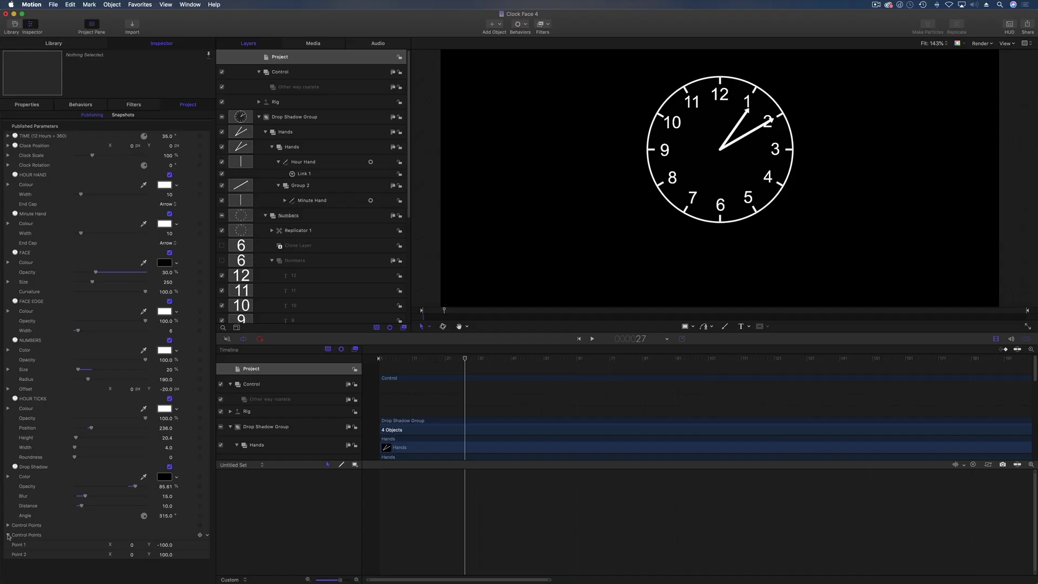
Step: Try adding the prefix "X." to the name of the first published Control Points entry
{"action": "left_click", "coordinate": [8, 535]}
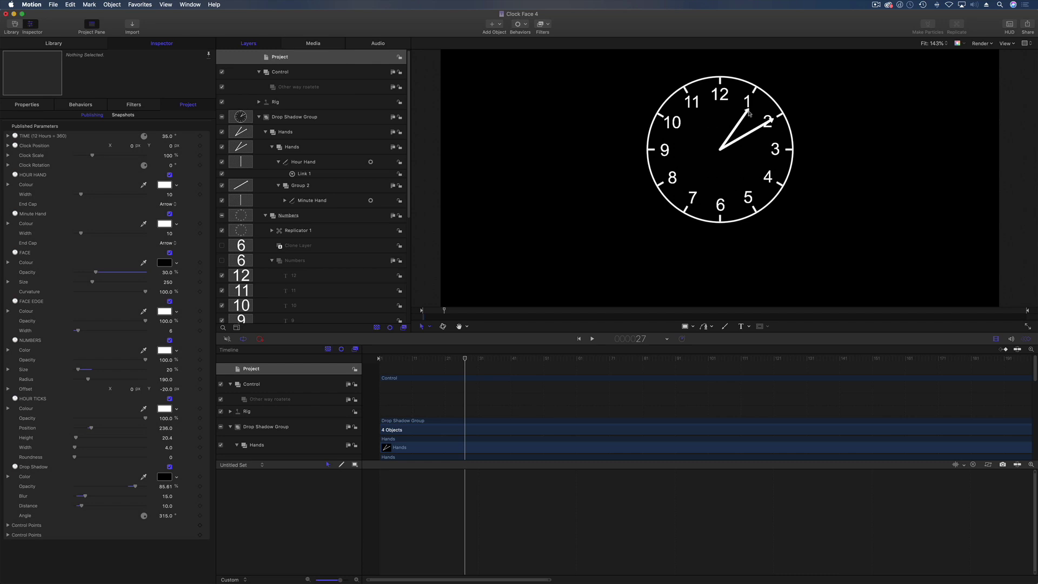
{"action": "left_click", "coordinate": [15, 526]}
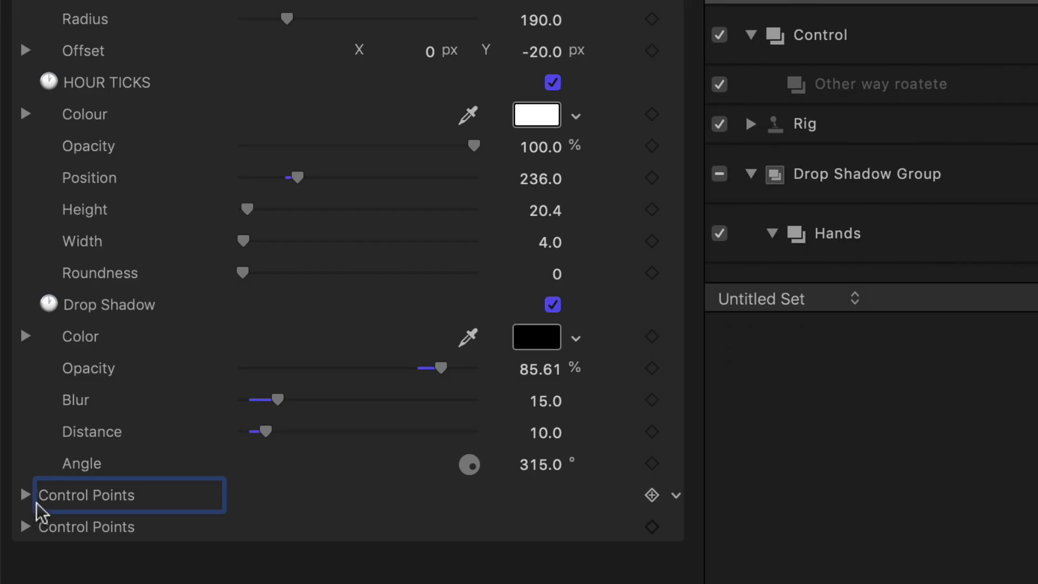
{"action": "type", "text": "X ."}
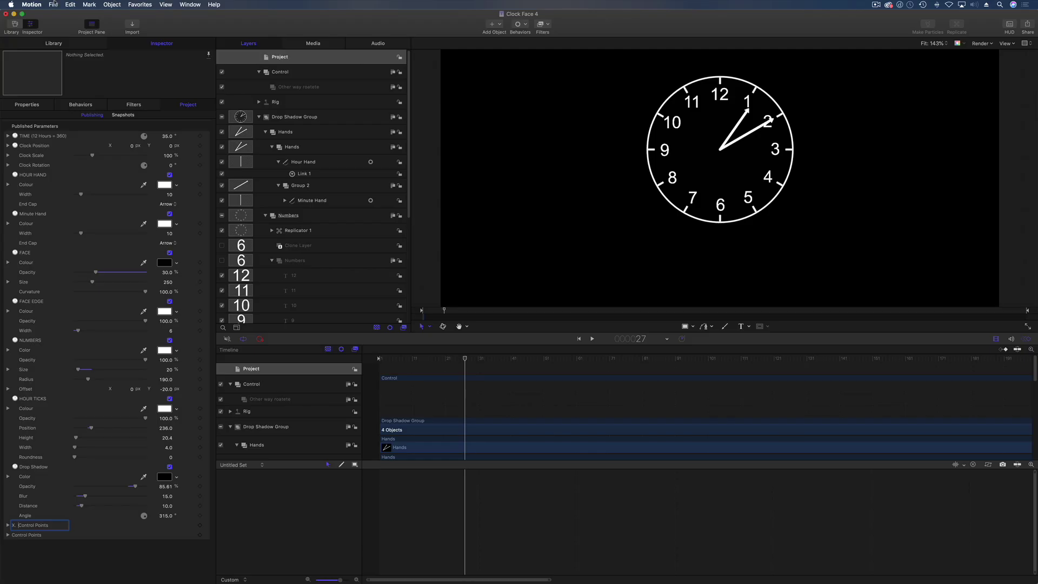
{"action": "left_click", "coordinate": [53, 4]}
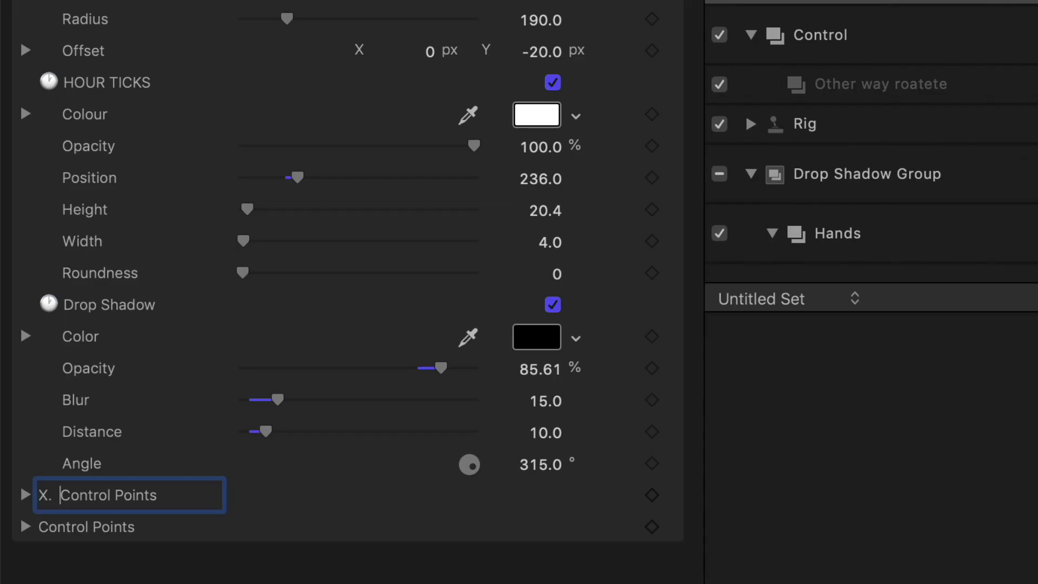
{"action": "key", "text": "Escape"}
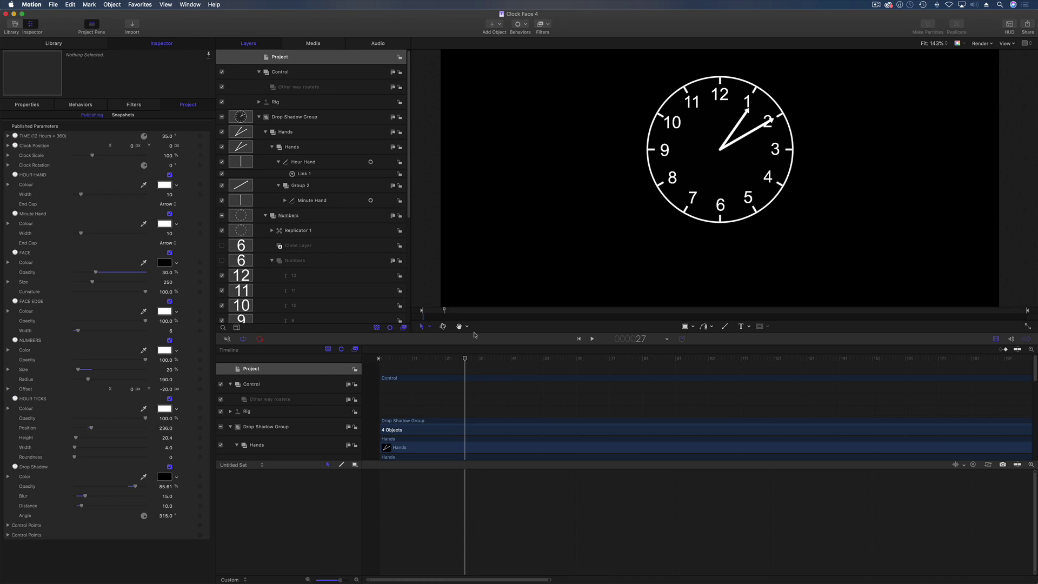
Step: Enlarge the canvas area and examine the Clone Layer's source and transform properties
{"action": "left_click_drag", "start_coordinate": [477, 344], "coordinate": [477, 408]}
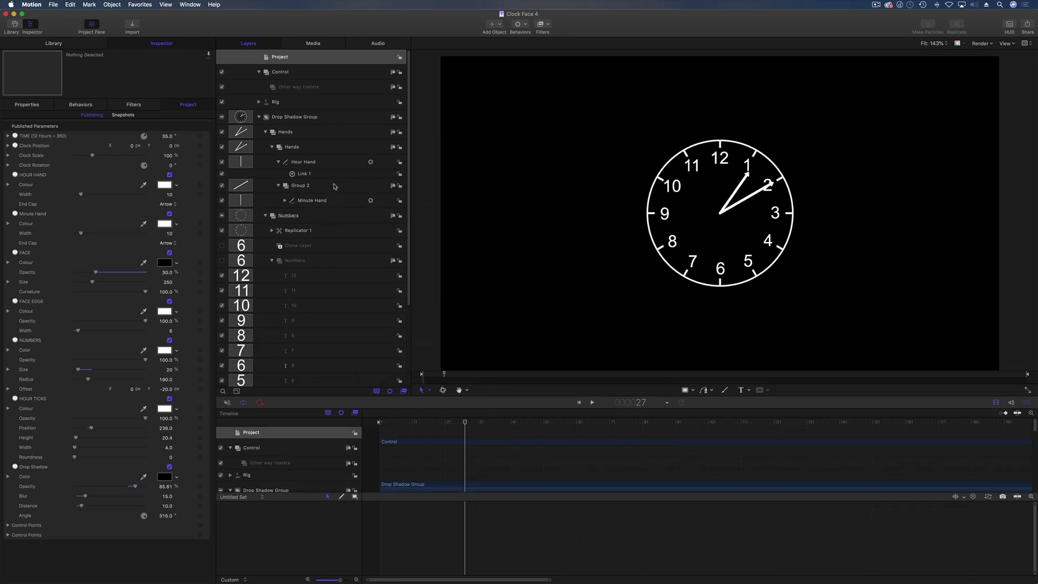
{"action": "left_click", "coordinate": [310, 245]}
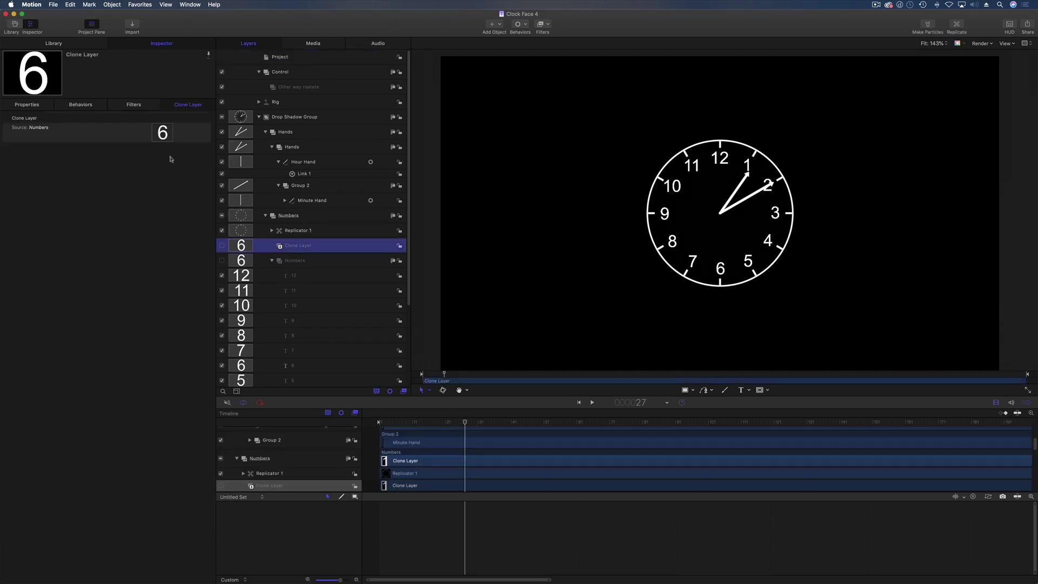
{"action": "left_click", "coordinate": [23, 107]}
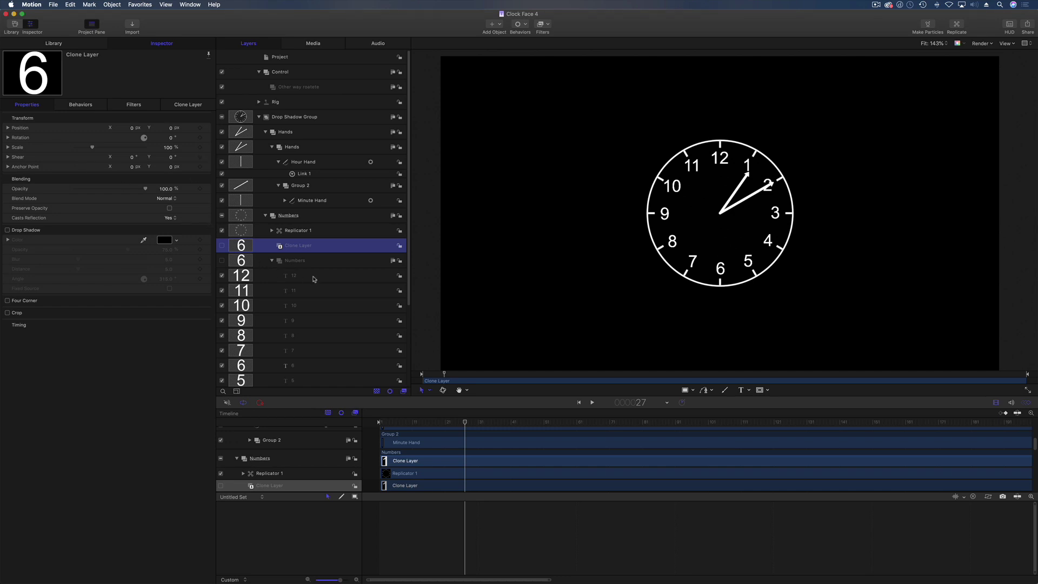
Step: Replace the text of the number 5 layer in the Numbers group with the Roman numeral V
{"action": "scroll", "coordinate": [314, 277], "scroll_direction": "down", "scroll_amount": 1}
{"action": "left_click", "coordinate": [306, 377]}
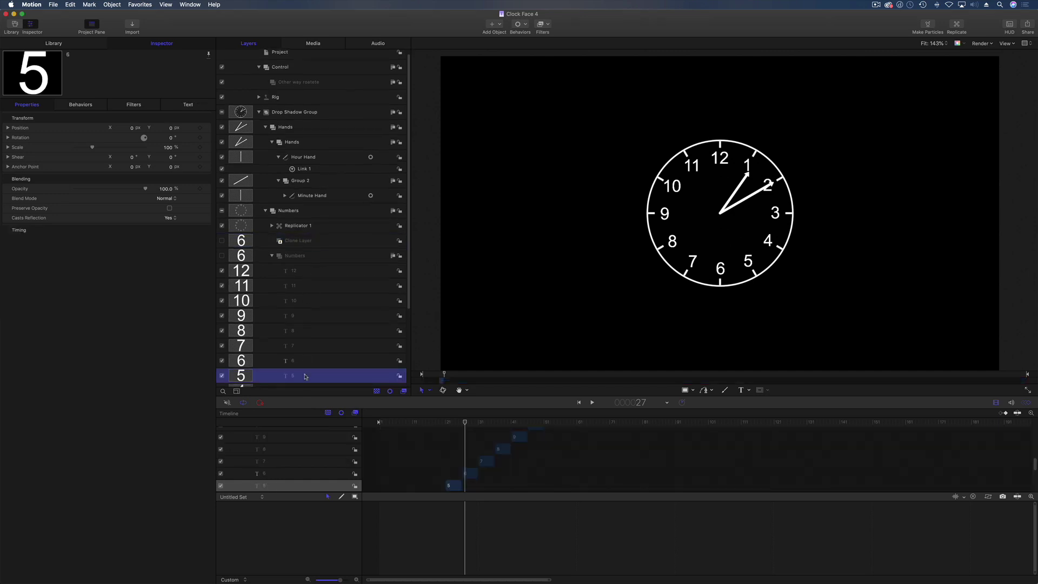
{"action": "left_click", "coordinate": [190, 106]}
{"action": "left_click_drag", "start_coordinate": [15, 341], "coordinate": [1, 340]}
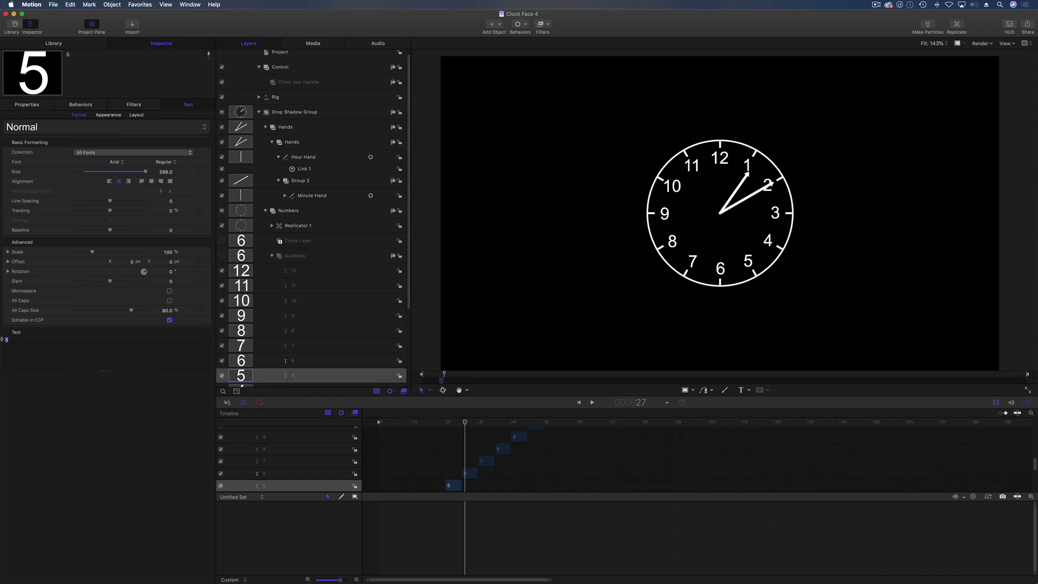
{"action": "type", "text": "V"}
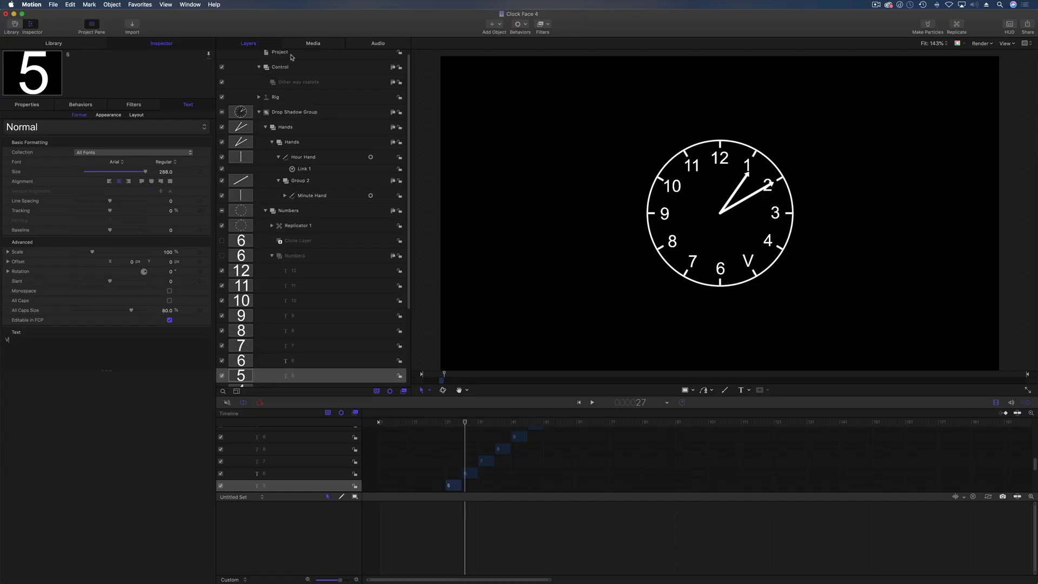
Step: Reduce the published NUMBERS Radius of the project to about 183.8
{"action": "left_click", "coordinate": [291, 56]}
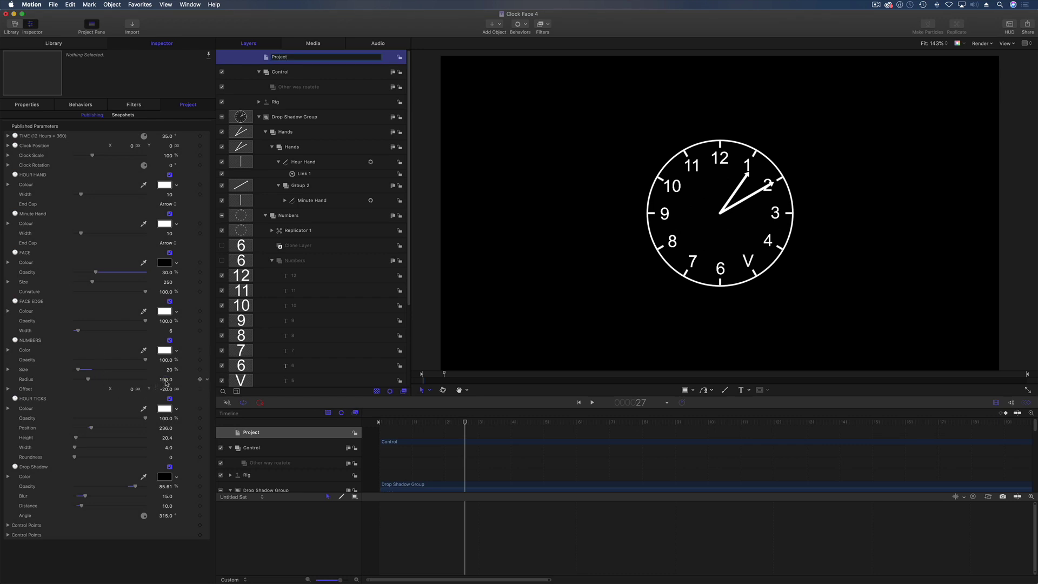
{"action": "mouse_move", "coordinate": [166, 380]}
{"action": "left_mouse_down"}
{"action": "mouse_move", "coordinate": [183, 380]}
{"action": "mouse_move", "coordinate": [147, 380]}
{"action": "mouse_move", "coordinate": [167, 382]}
{"action": "left_mouse_up"}
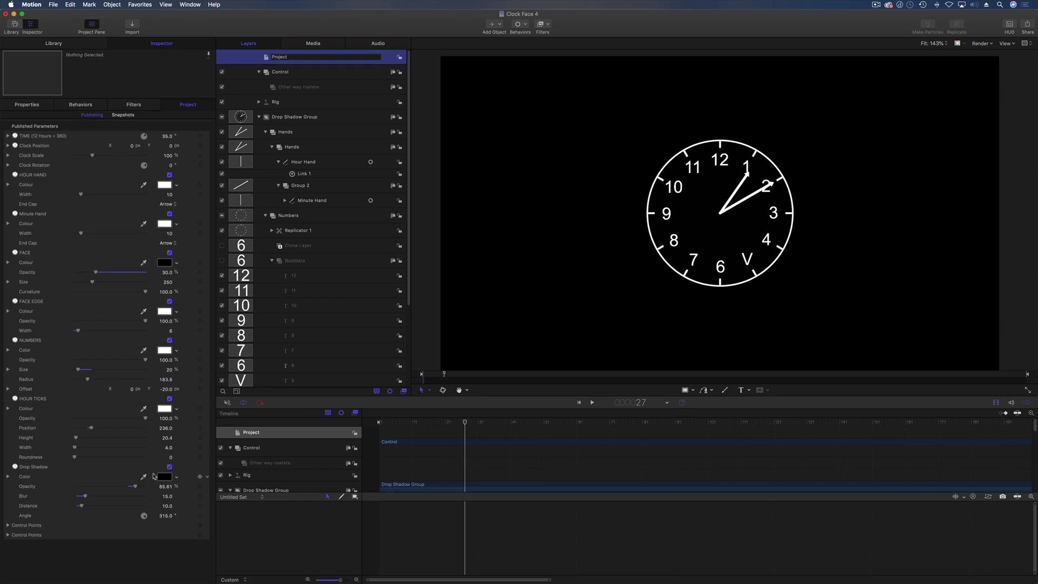
Step: Change the V text layer in the Numbers group back to 5 and return to the project's published parameters
{"action": "scroll", "coordinate": [310, 335], "scroll_direction": "down", "scroll_amount": 1}
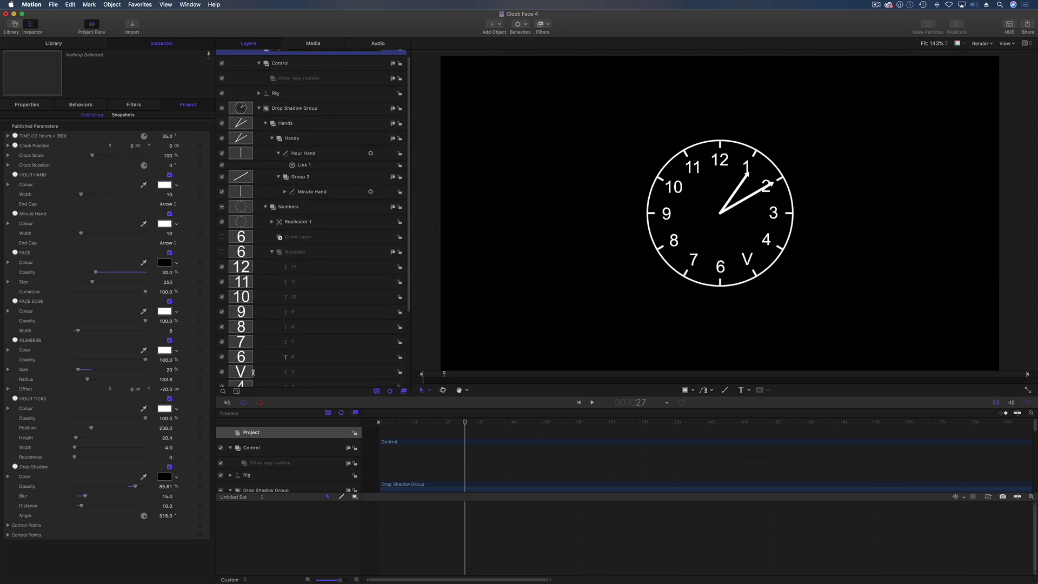
{"action": "left_click", "coordinate": [28, 105]}
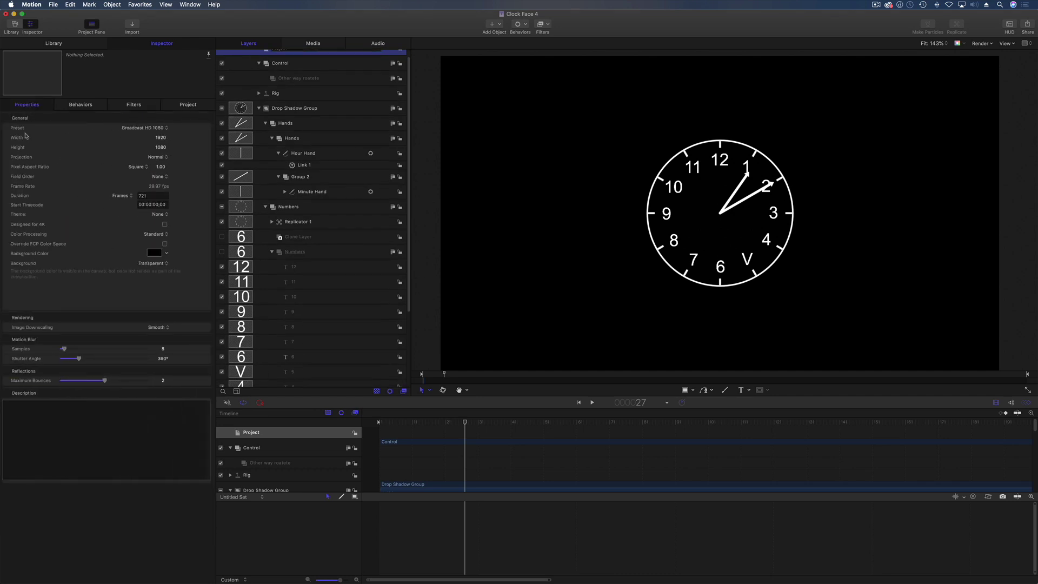
{"action": "left_click", "coordinate": [190, 106]}
{"action": "scroll", "coordinate": [318, 314], "scroll_direction": "down", "scroll_amount": 5}
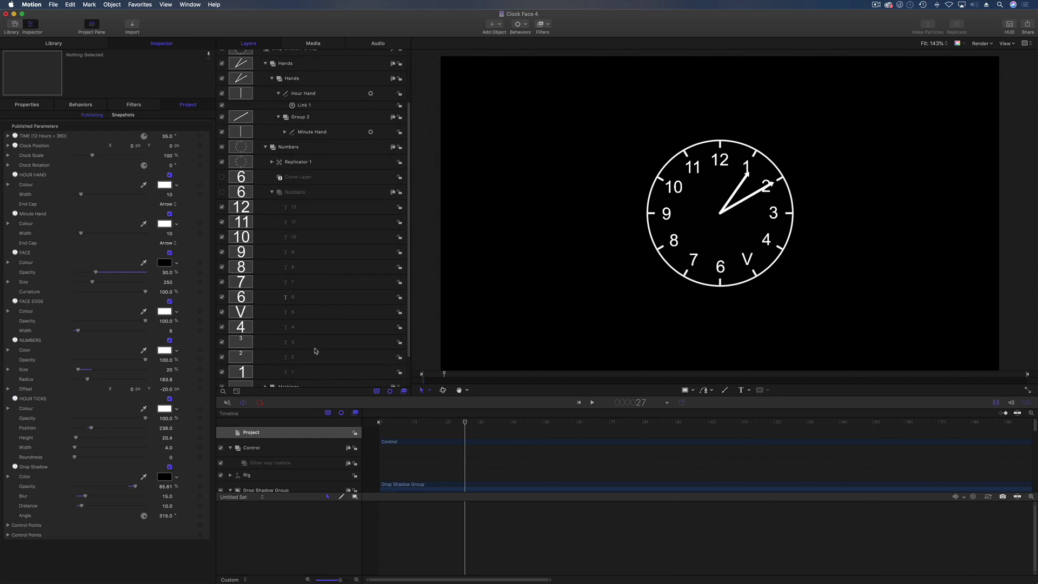
{"action": "left_click", "coordinate": [295, 313]}
{"action": "double_click", "coordinate": [2, 339]}
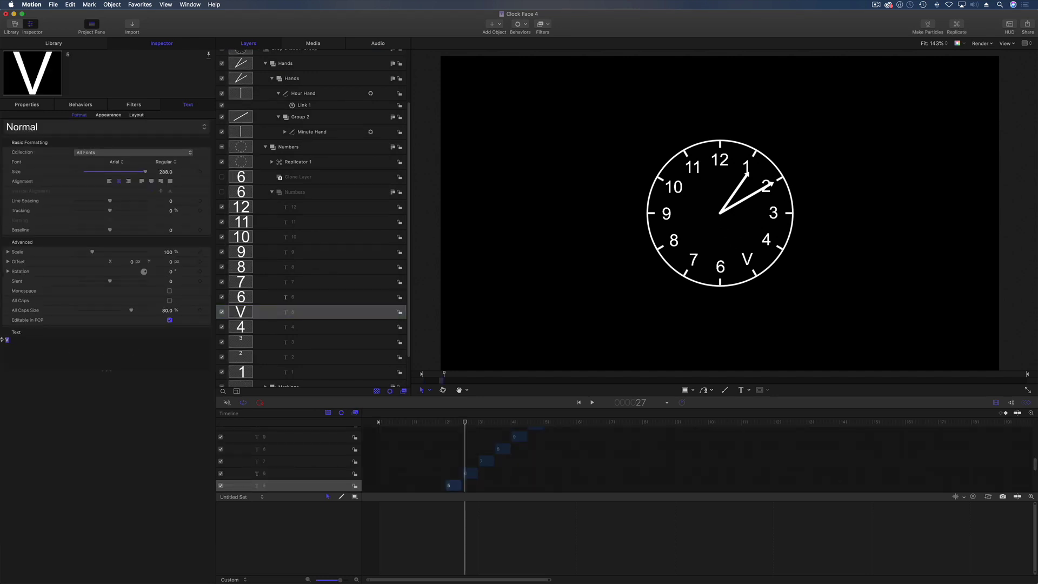
{"action": "type", "text": "5"}
{"action": "scroll", "coordinate": [316, 179], "scroll_direction": "up", "scroll_amount": 5}
{"action": "left_click", "coordinate": [308, 61]}
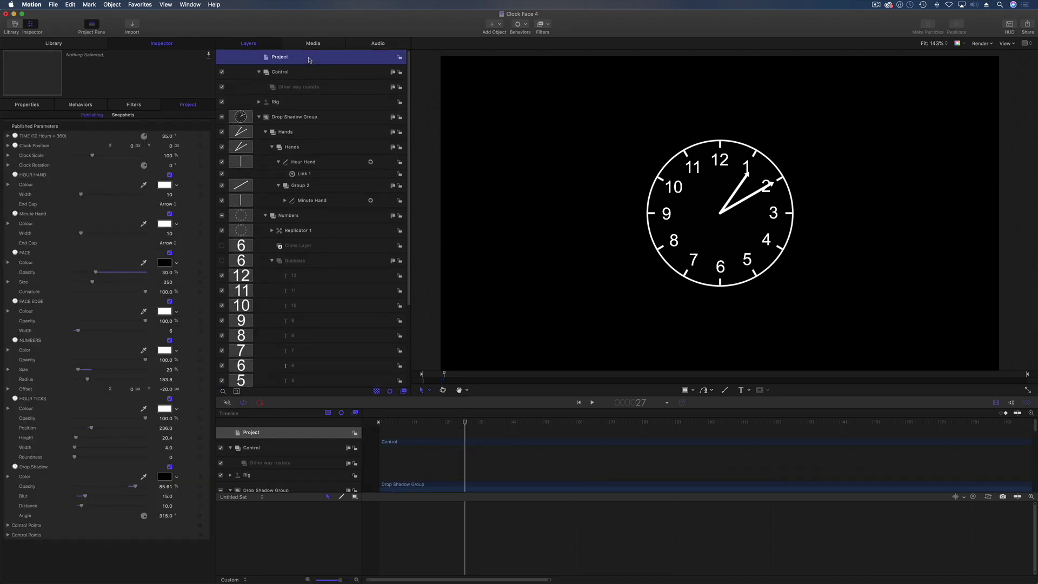